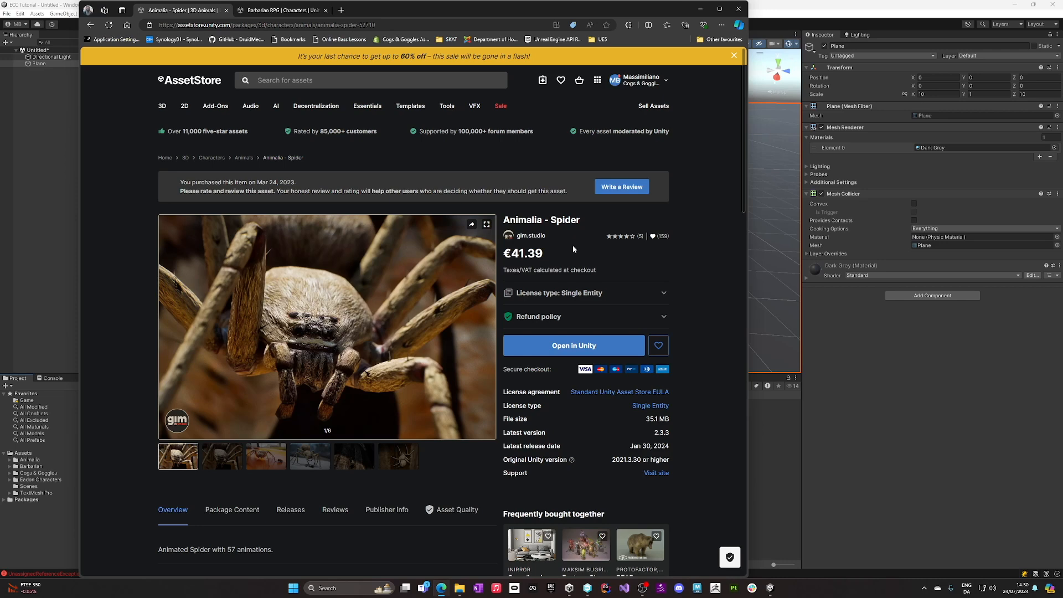
# - Switch from the browser to Unity and open the Eadon Create Player Character window
pyautogui.click(701, 9)
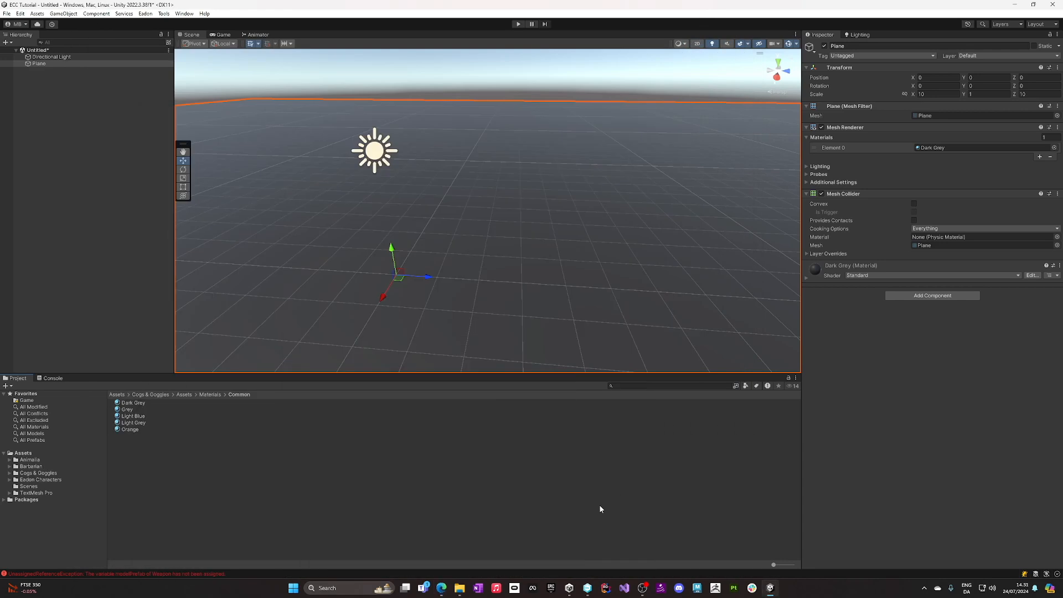
pyautogui.click(426, 504)
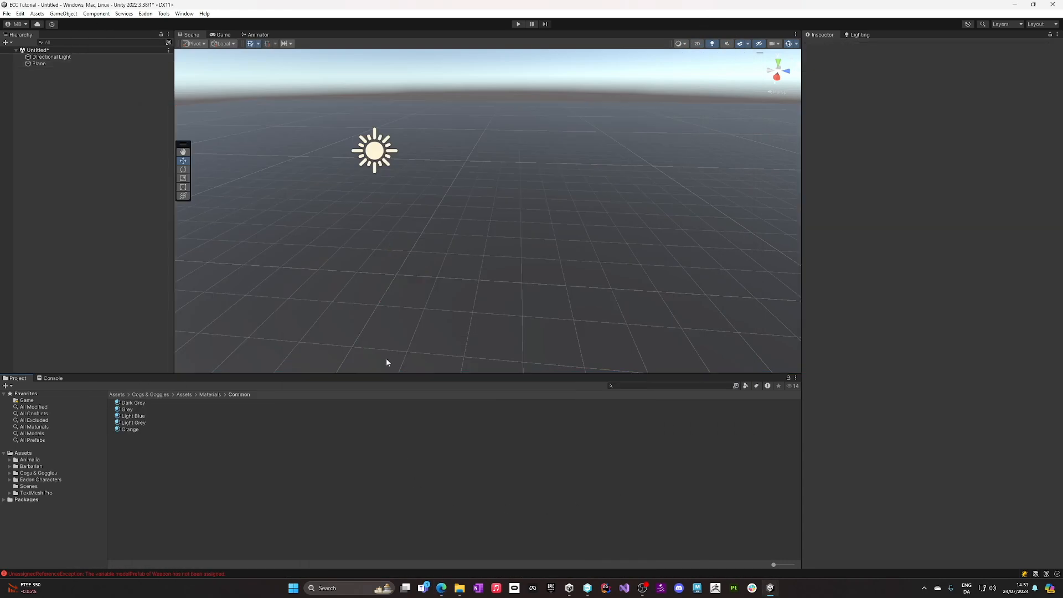
pyautogui.click(146, 14)
pyautogui.moveTo(155, 37)
pyautogui.click(210, 36)
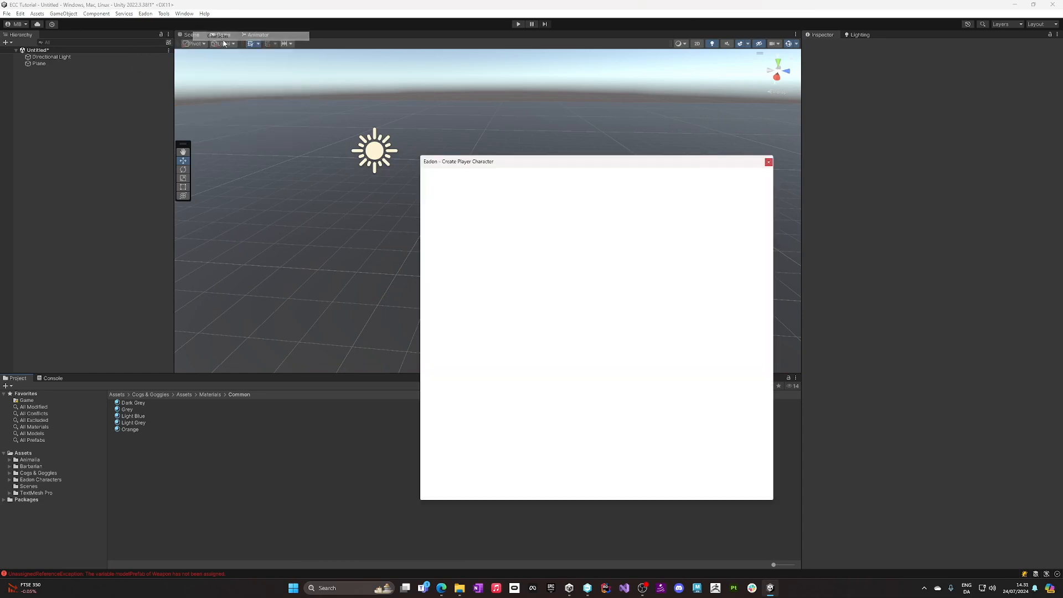
# - Assign the Barbarian prefab as the Model Prefab, check the Animator Type options, and close the window without creating the character
pyautogui.click(30, 467)
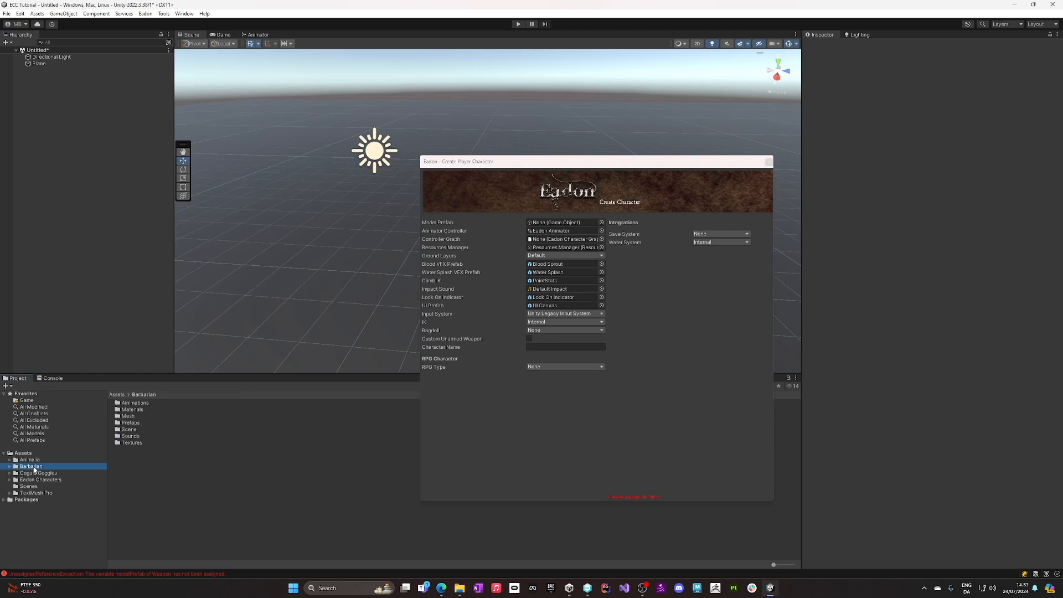
pyautogui.doubleClick(126, 423)
pyautogui.moveTo(133, 410); pyautogui.dragTo(587, 222)
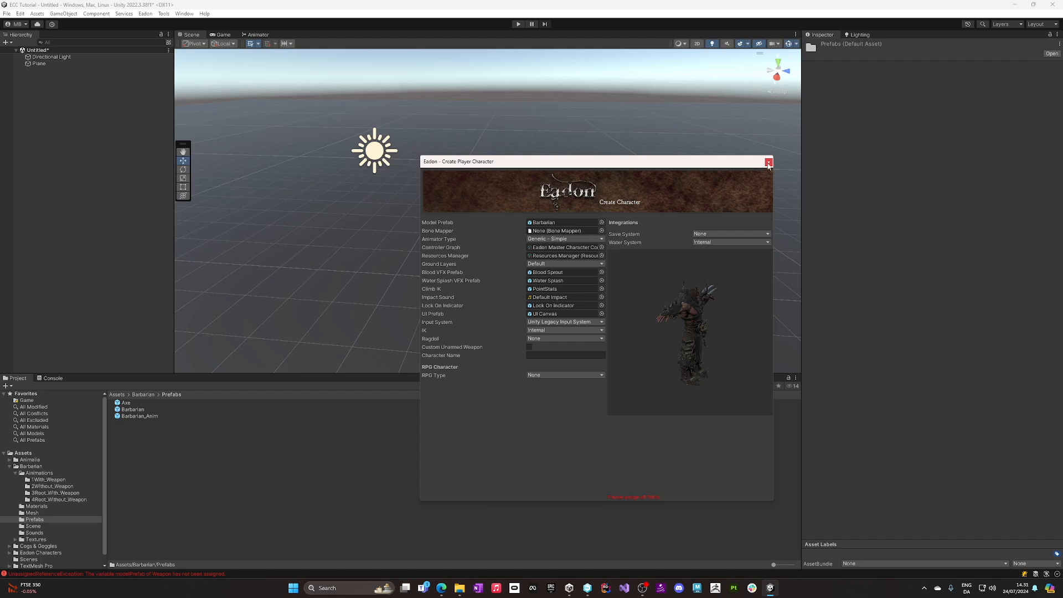
pyautogui.click(576, 239)
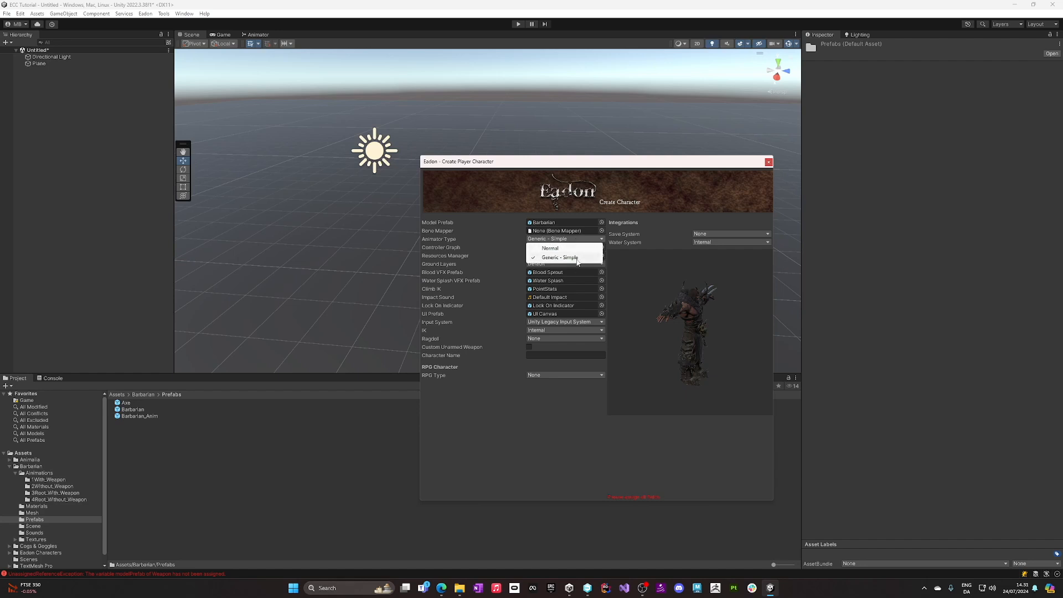
pyautogui.click(659, 163)
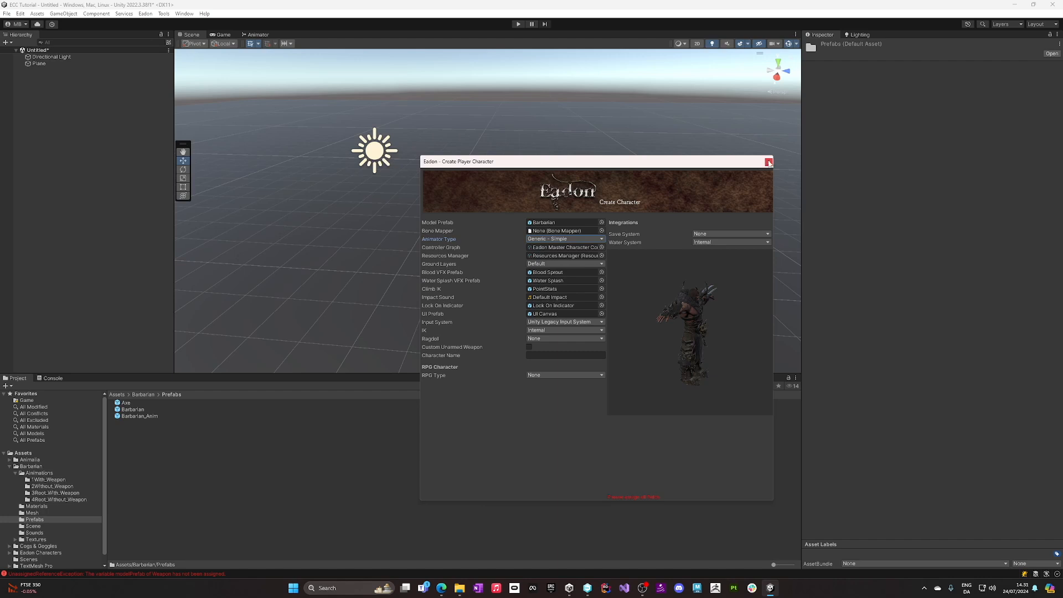
pyautogui.click(769, 163)
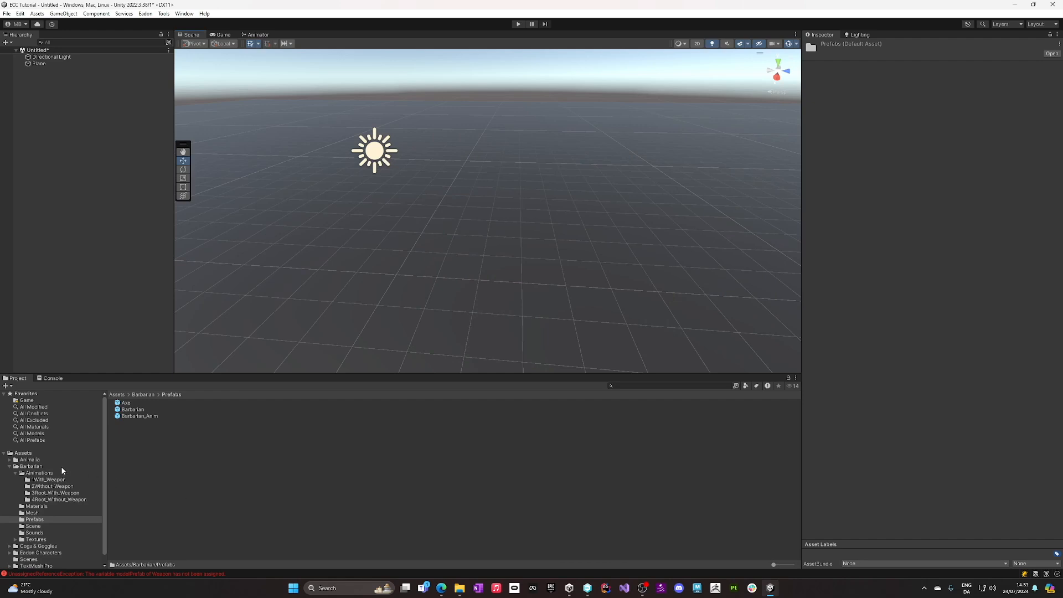
# - Inspect the Rig import settings of Barbarian_Mesh in the Barbarian Mesh folder and look at the Barbarian Animations folder
pyautogui.click(16, 473)
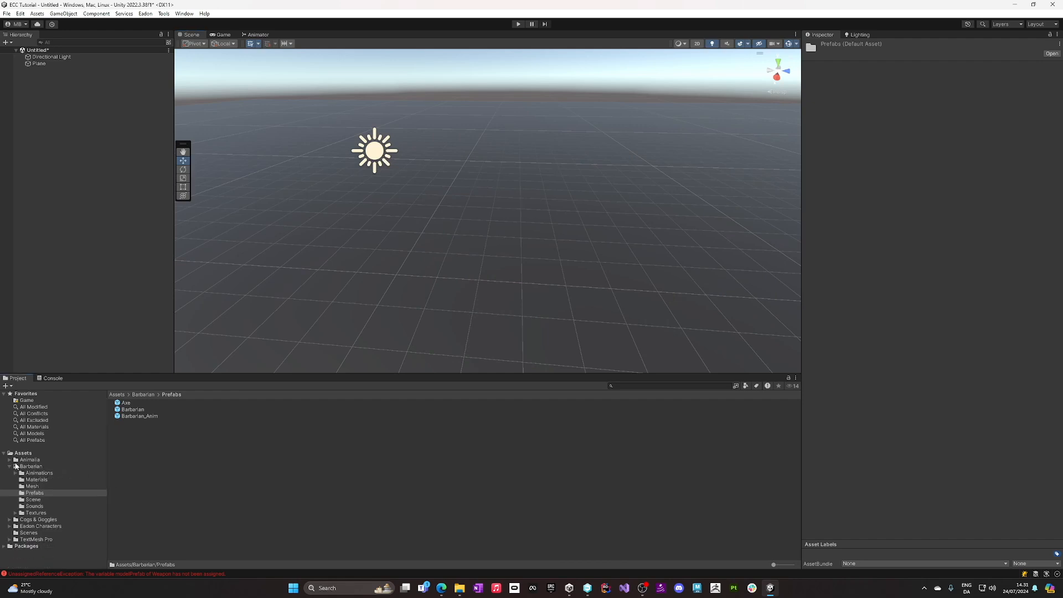
pyautogui.click(15, 466)
pyautogui.click(131, 423)
pyautogui.doubleClick(129, 416)
pyautogui.click(136, 410)
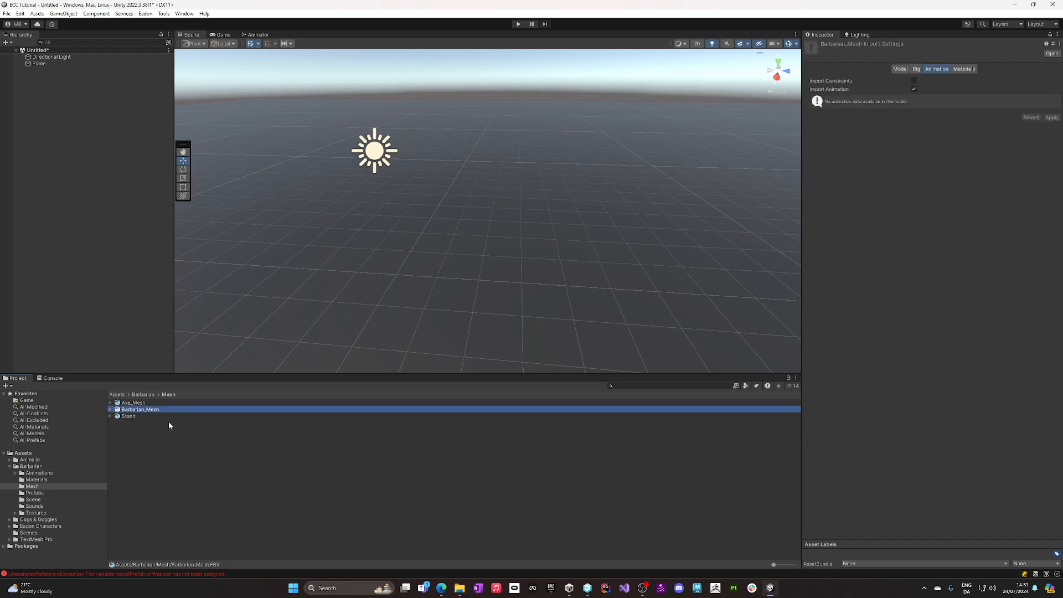
pyautogui.click(916, 68)
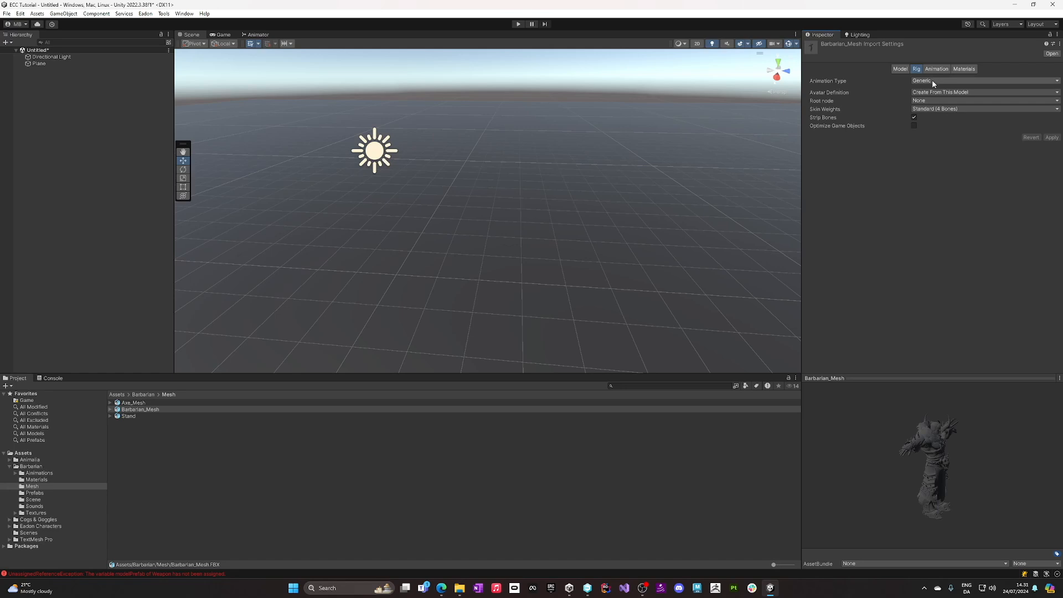
pyautogui.click(40, 473)
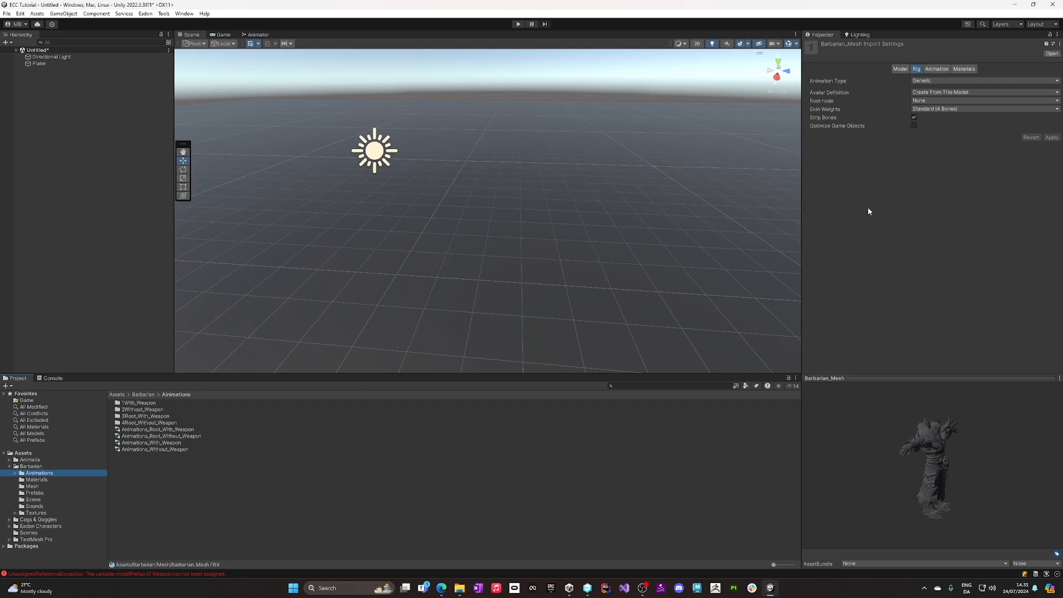
pyautogui.click(9, 466)
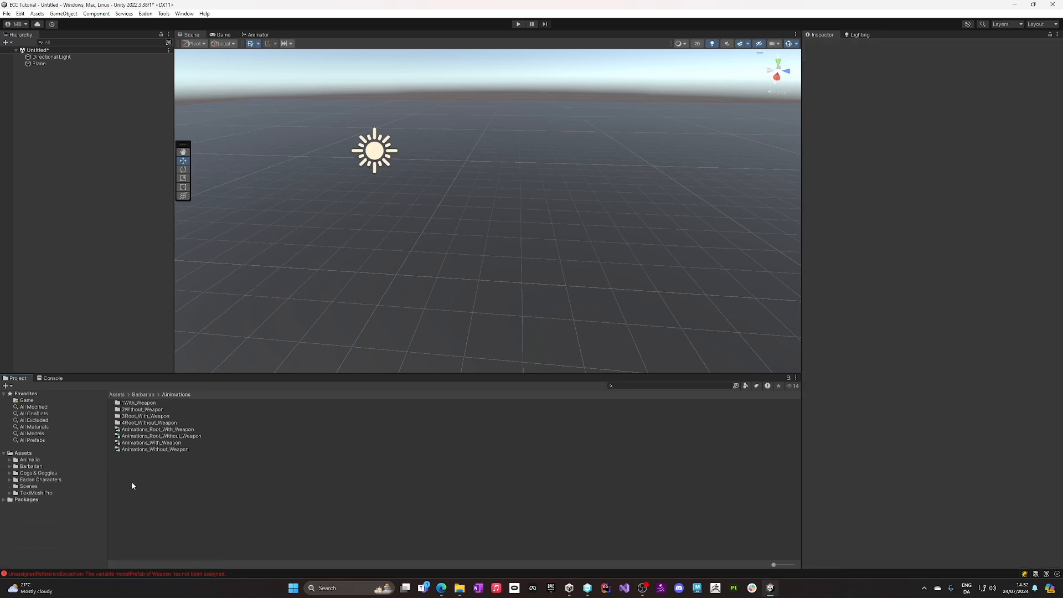
# - Open the Eadon Animator controller from the Cogs & Goggles ECC animator controllers folder and examine its Locomotions state machine
pyautogui.click(38, 473)
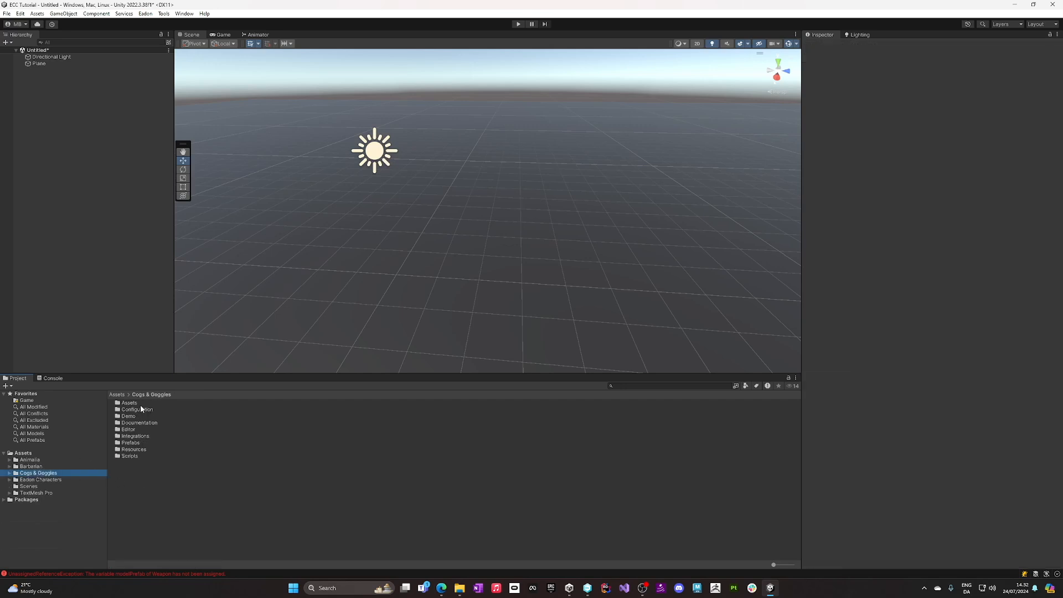
pyautogui.doubleClick(133, 403)
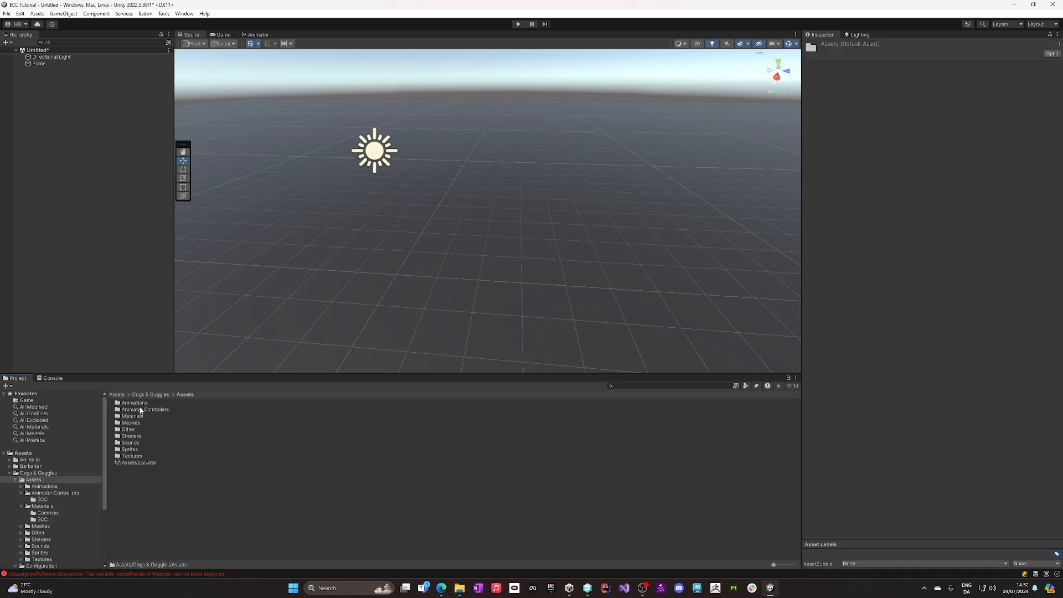
pyautogui.doubleClick(141, 411)
pyautogui.doubleClick(142, 403)
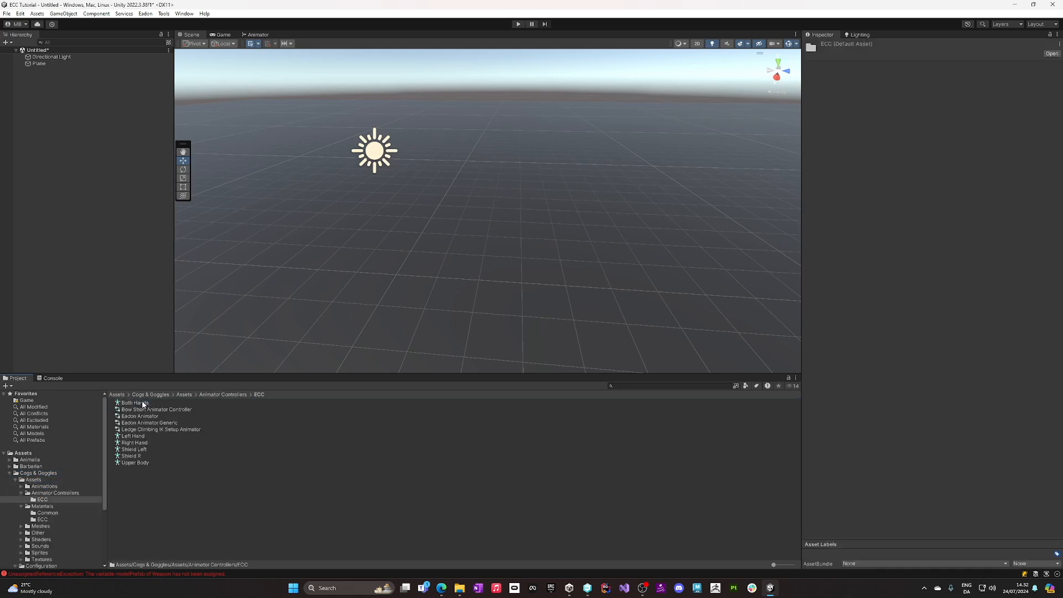
pyautogui.doubleClick(170, 417)
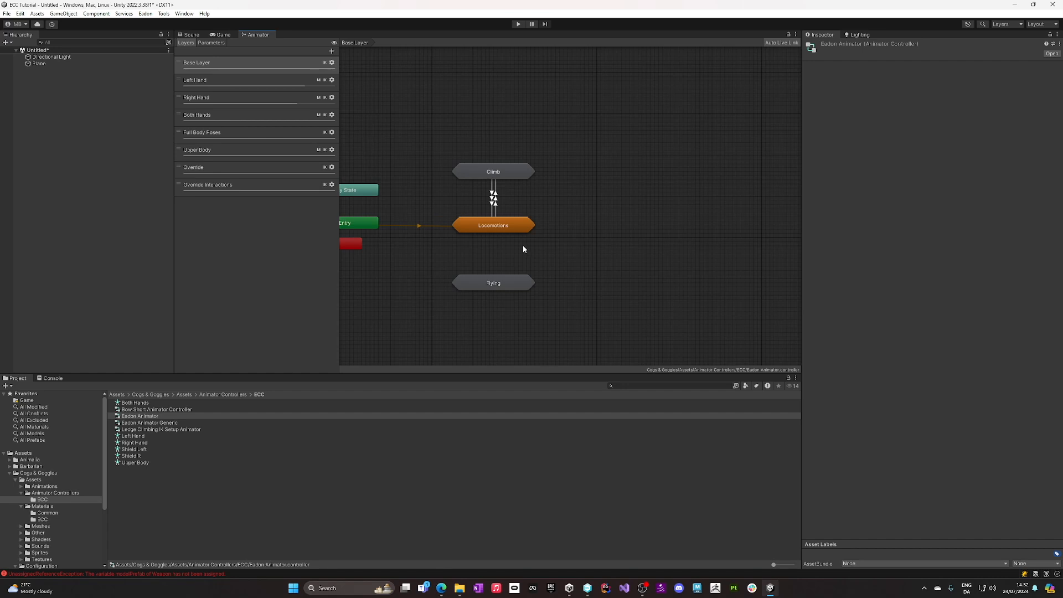
pyautogui.doubleClick(481, 228)
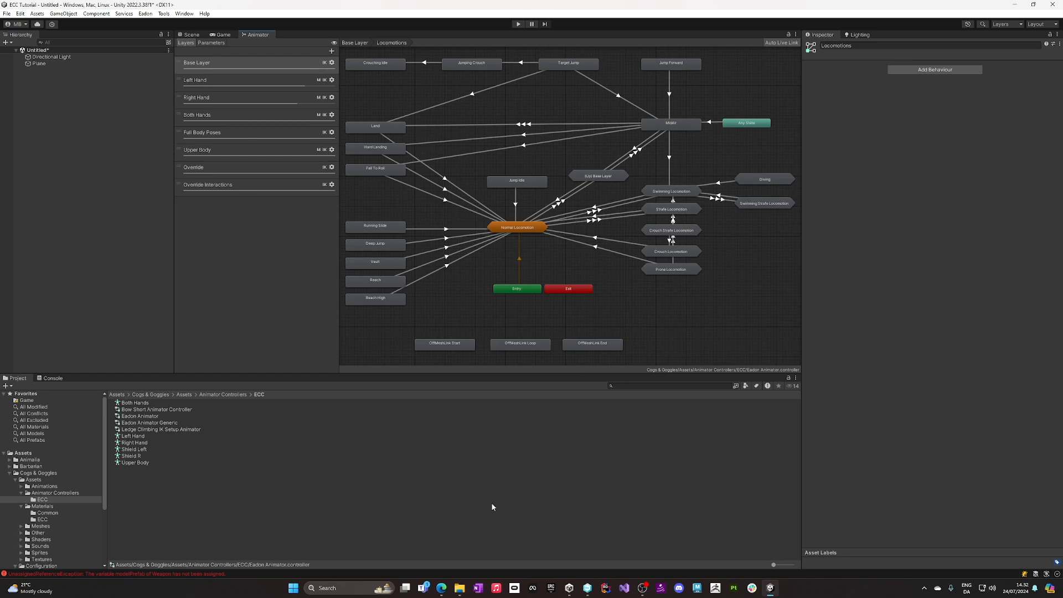
# - Open the Eadon Animator Generic controller and examine its Left Hand, Both Hands, Override and Override Interactions layers
pyautogui.doubleClick(133, 424)
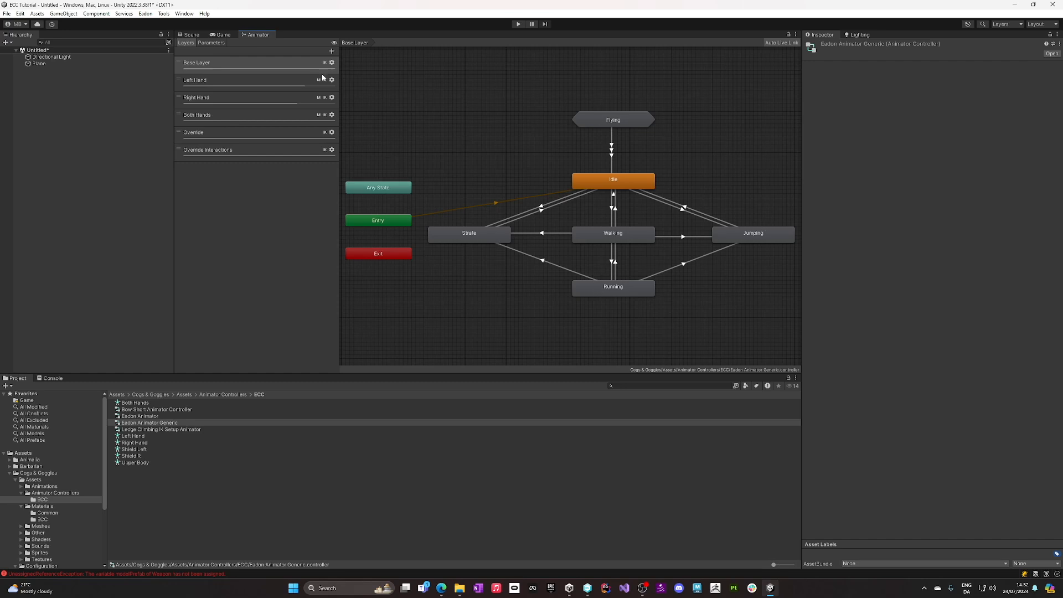
pyautogui.click(287, 84)
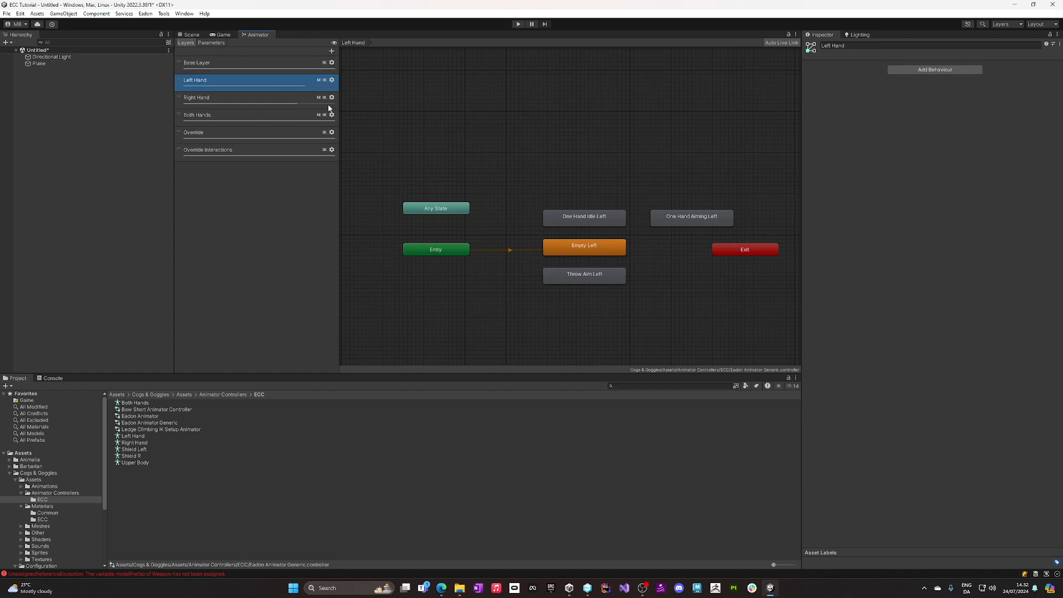
pyautogui.click(211, 123)
pyautogui.click(216, 142)
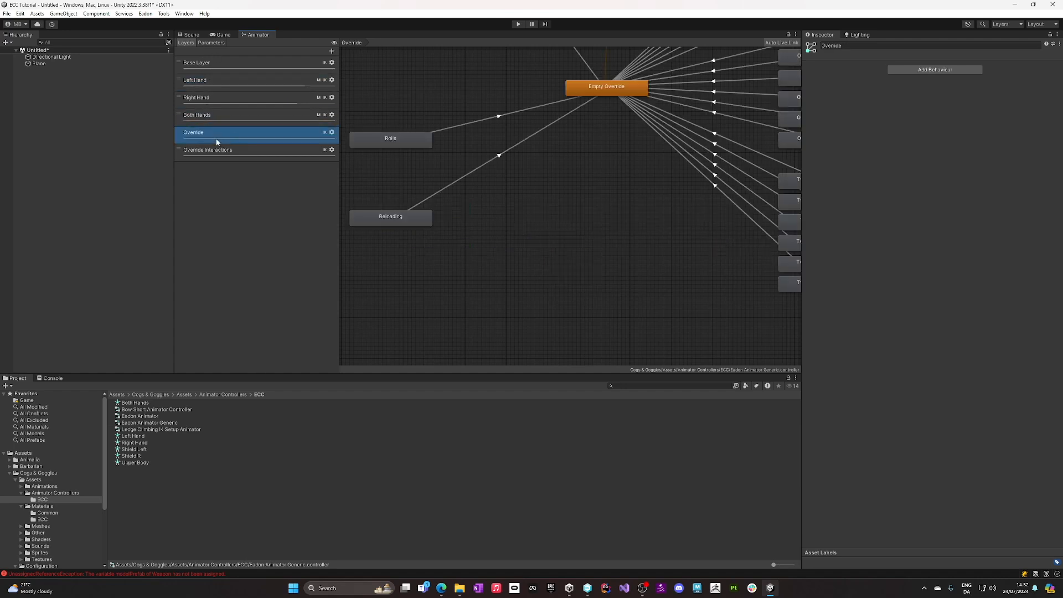
pyautogui.moveTo(556, 213); pyautogui.dragTo(445, 307, button='middle')
pyautogui.scroll(-3, 445, 307)
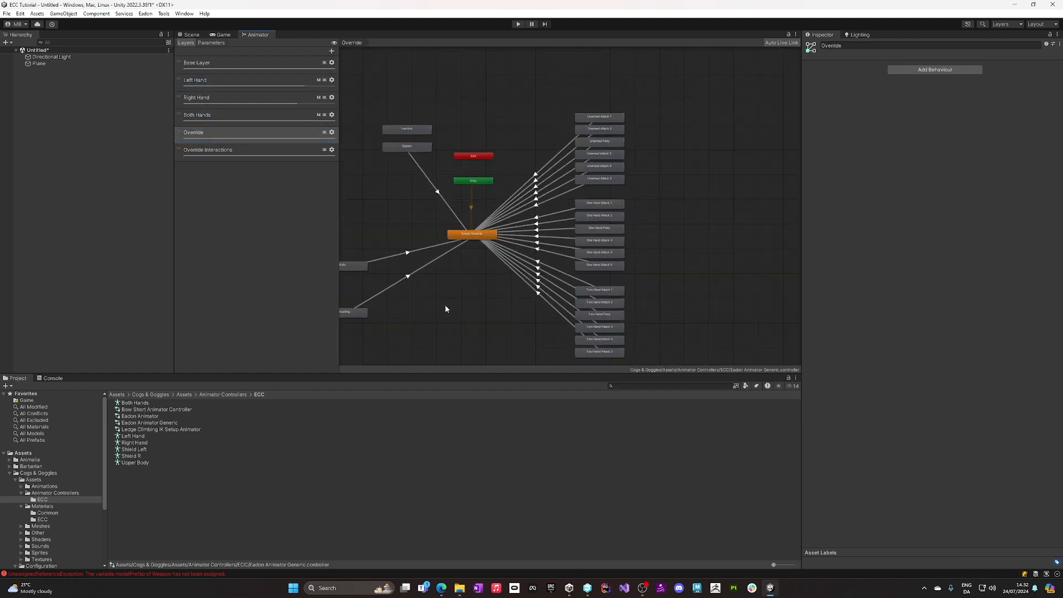
pyautogui.click(214, 149)
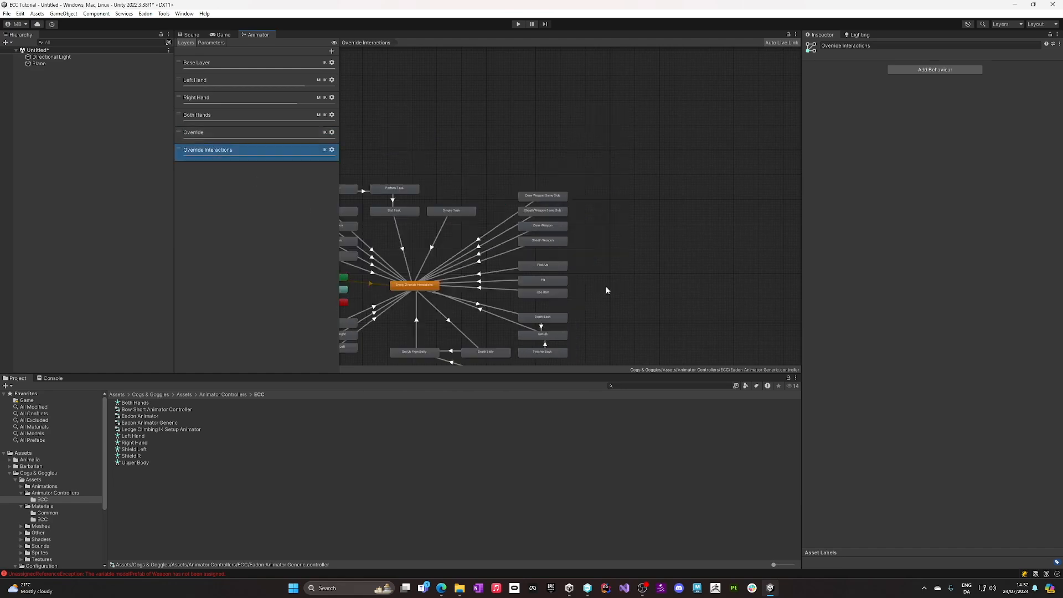
# - Return to the Scene view and add the Barbarian prefab from the Barbarian Prefabs folder to the scene hierarchy
pyautogui.click(189, 34)
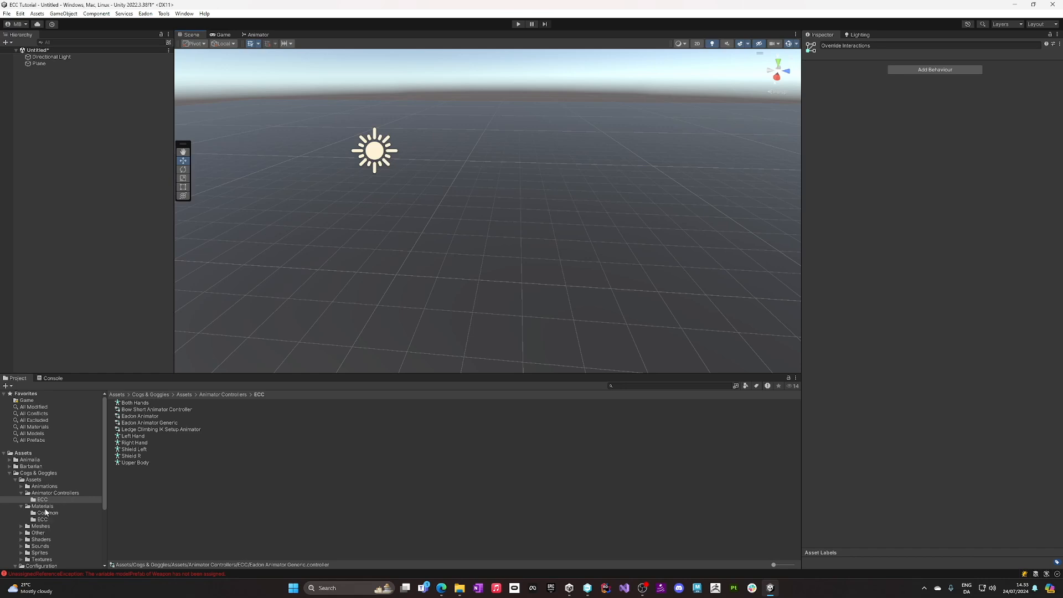
pyautogui.click(30, 467)
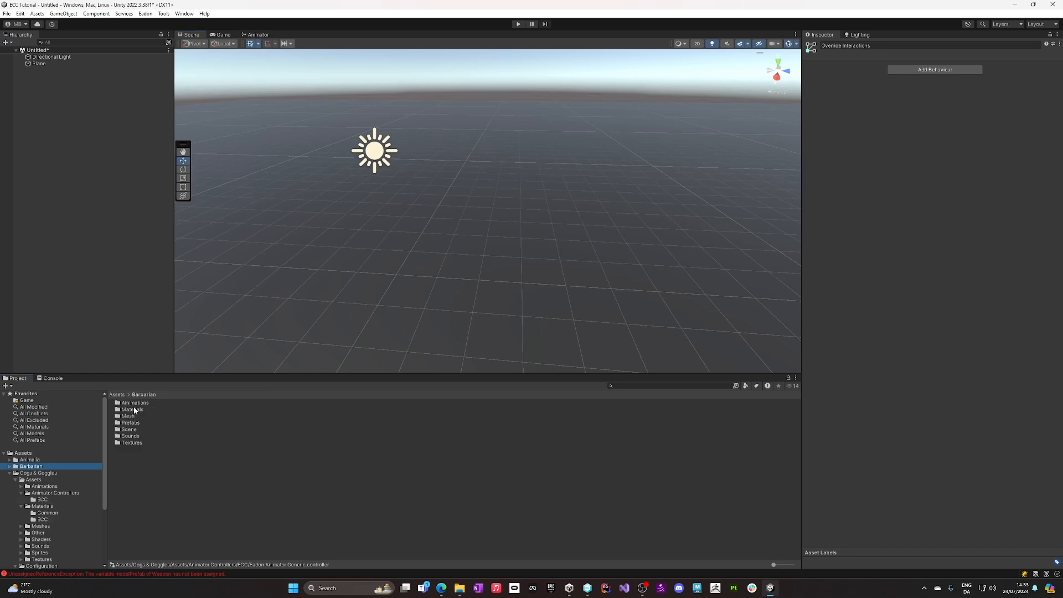
pyautogui.doubleClick(131, 423)
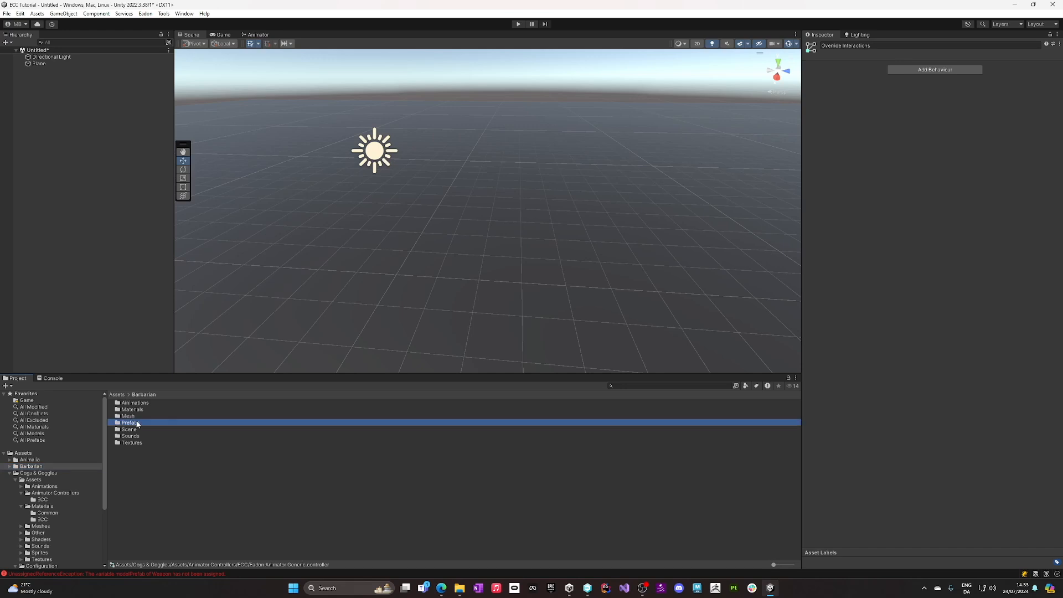
pyautogui.moveTo(126, 303); pyautogui.dragTo(95, 244)
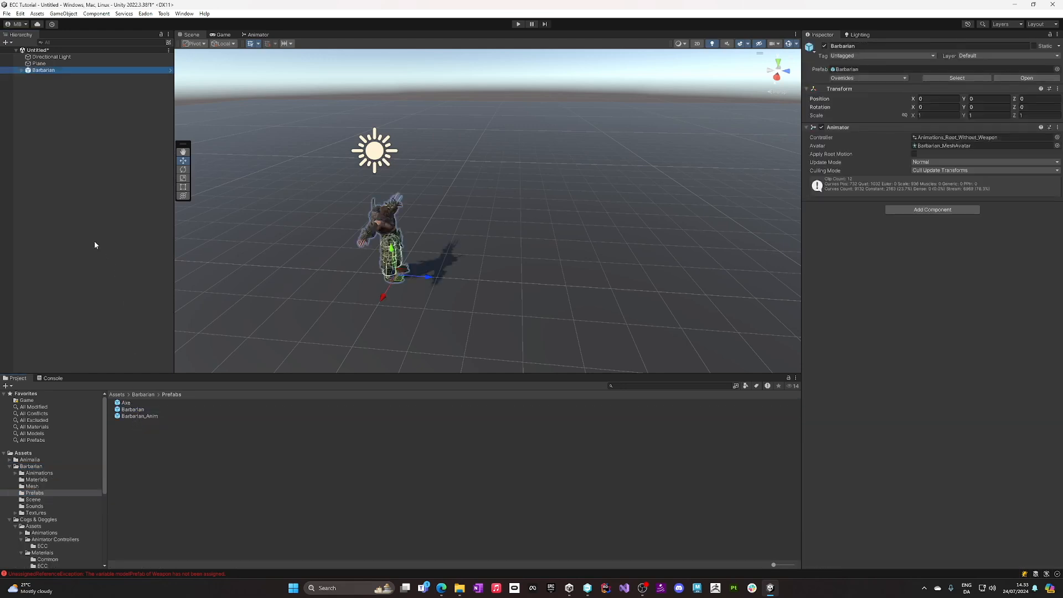
# - Expand the Barbarian object in the hierarchy along with all bones under its root
pyautogui.click(22, 70)
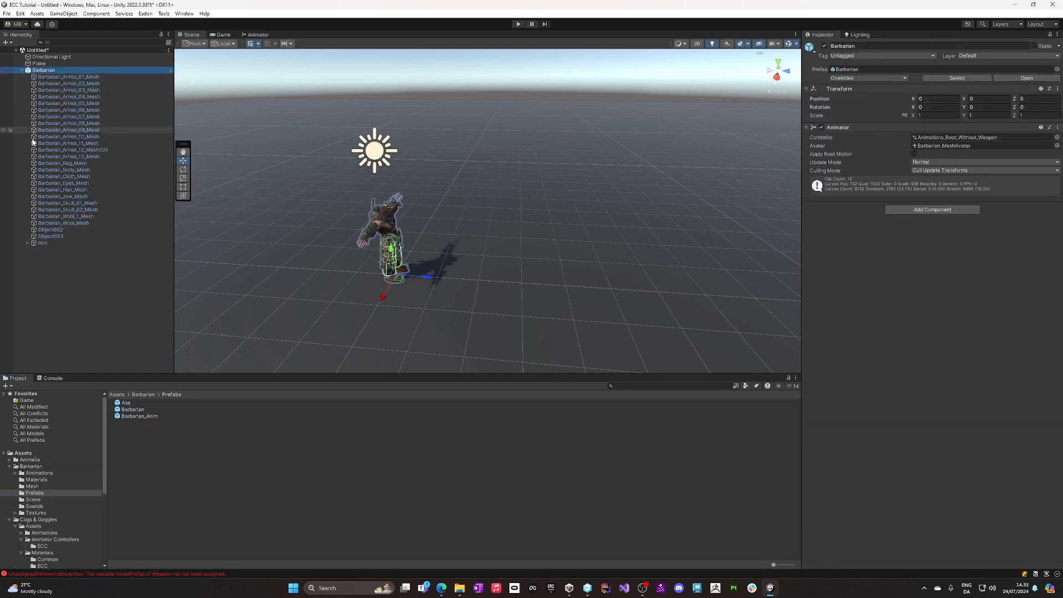
pyautogui.keyDown('alt'); pyautogui.click(28, 242); pyautogui.keyUp('alt')
pyautogui.scroll(-3, 74, 281)
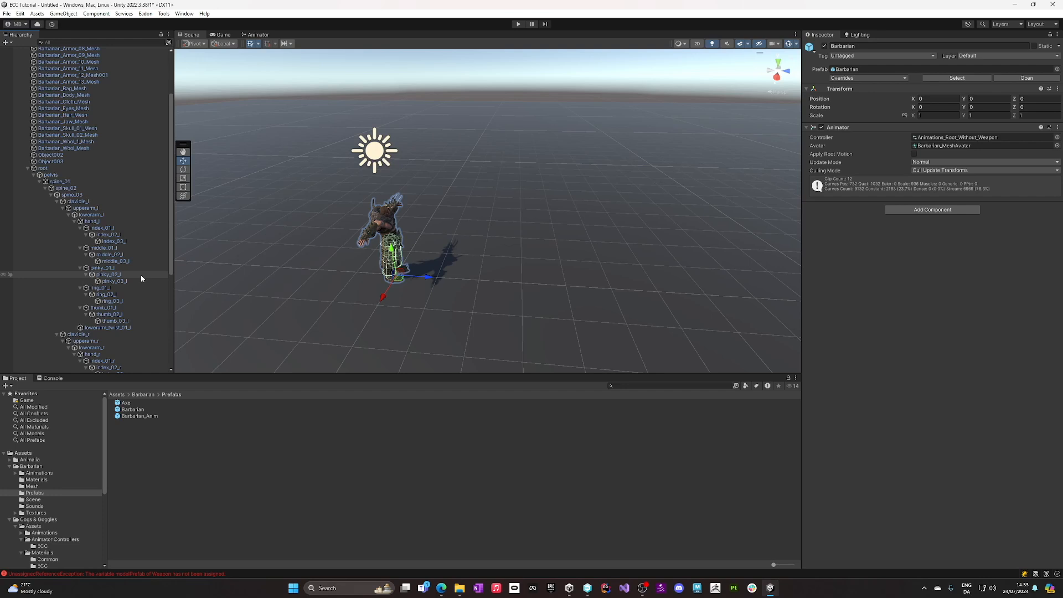
# - Create an Eadon Bone Mapper asset in the top-level Assets folder and lock the Inspector on it
pyautogui.click(175, 496)
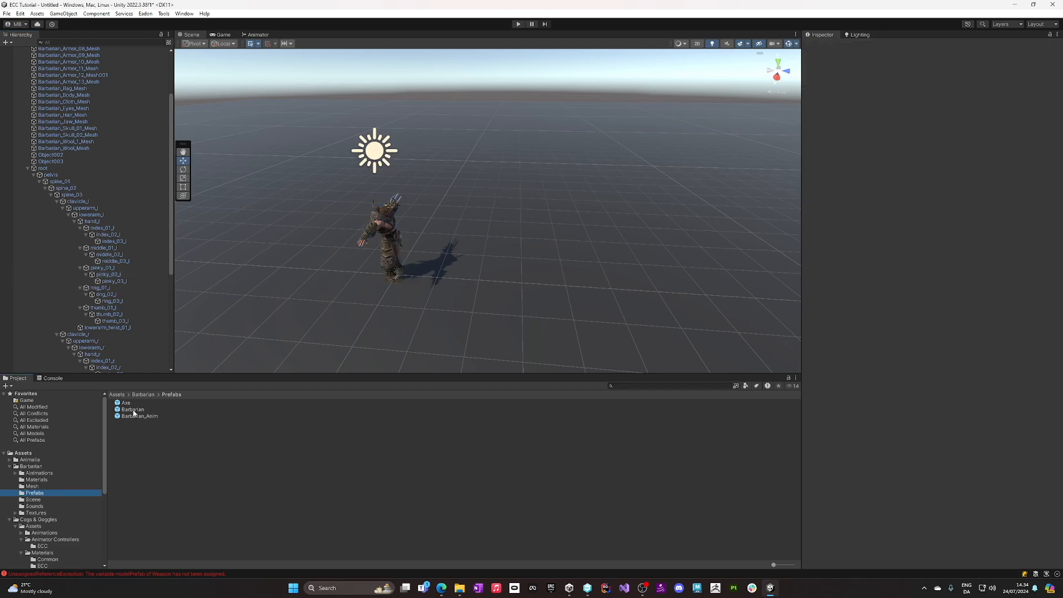
pyautogui.click(117, 395)
pyautogui.rightClick(166, 463)
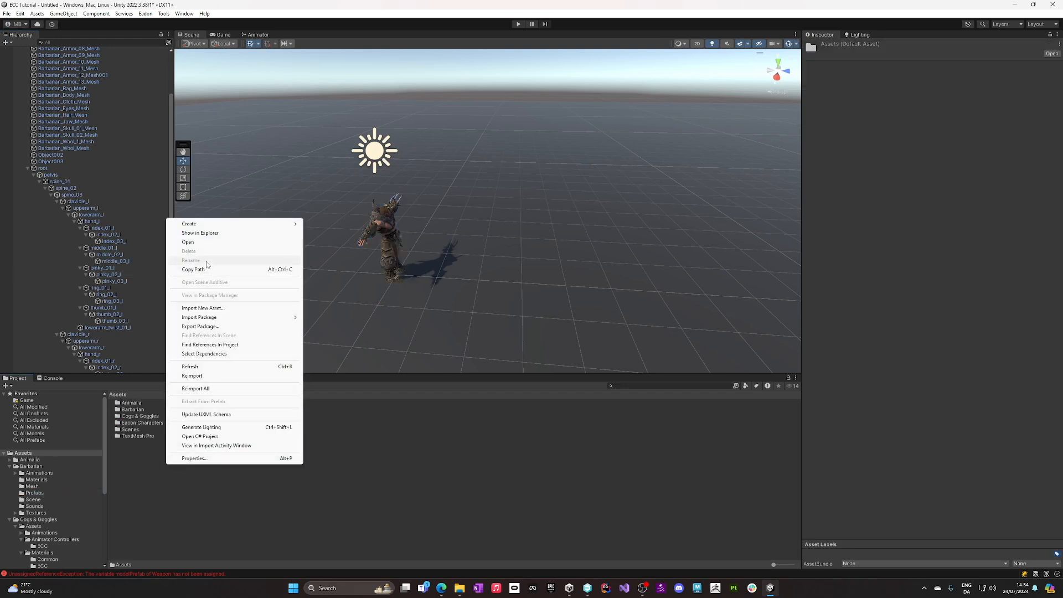
pyautogui.moveTo(208, 223)
pyautogui.moveTo(332, 142)
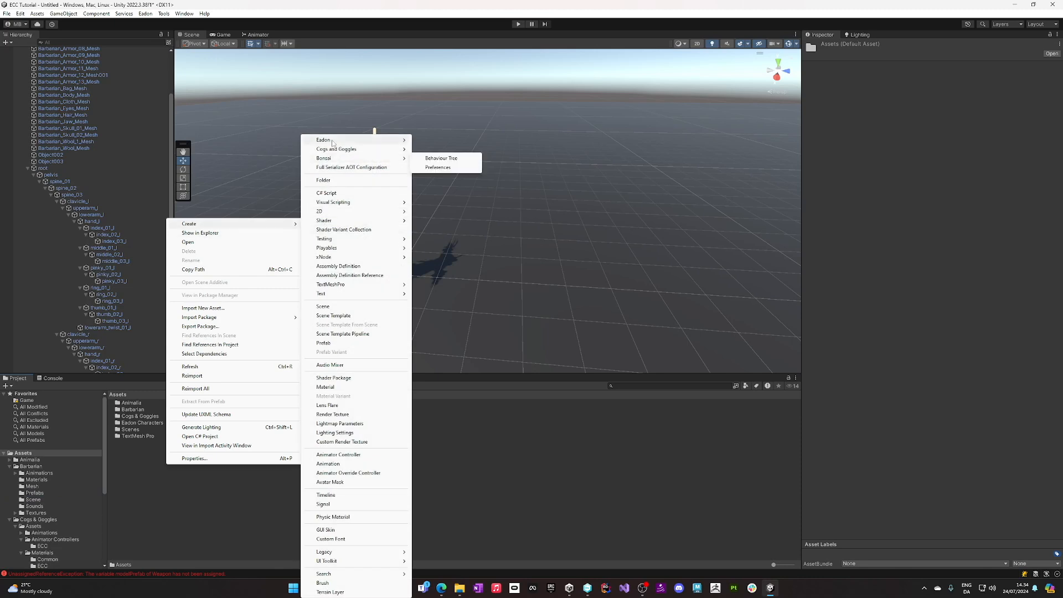
pyautogui.click(456, 231)
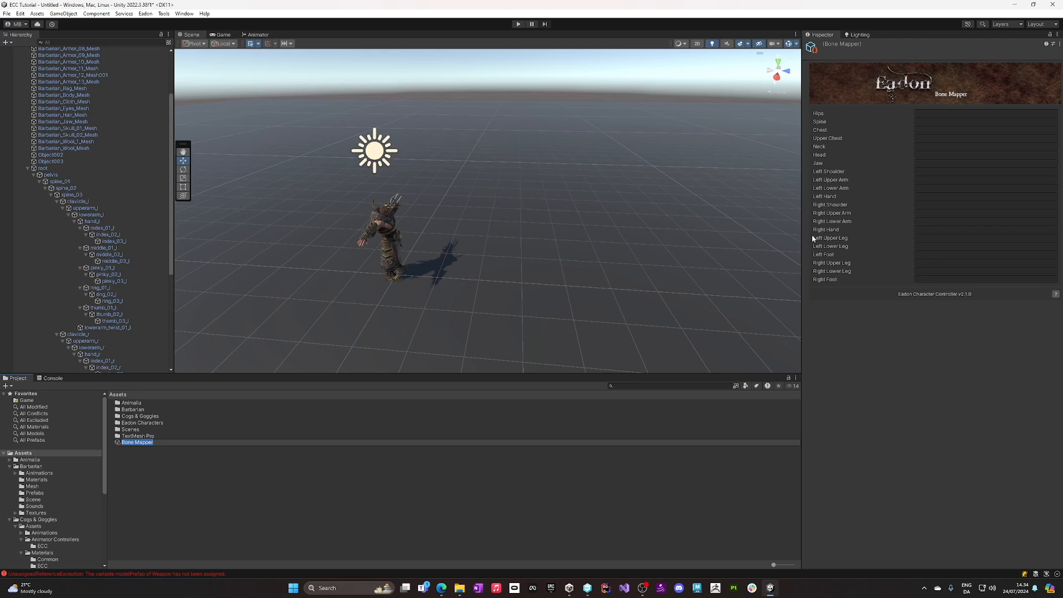
pyautogui.click(1051, 34)
# - Copy the name of the pelvis bone into the Bone Mapper's Hips entry
pyautogui.click(83, 175)
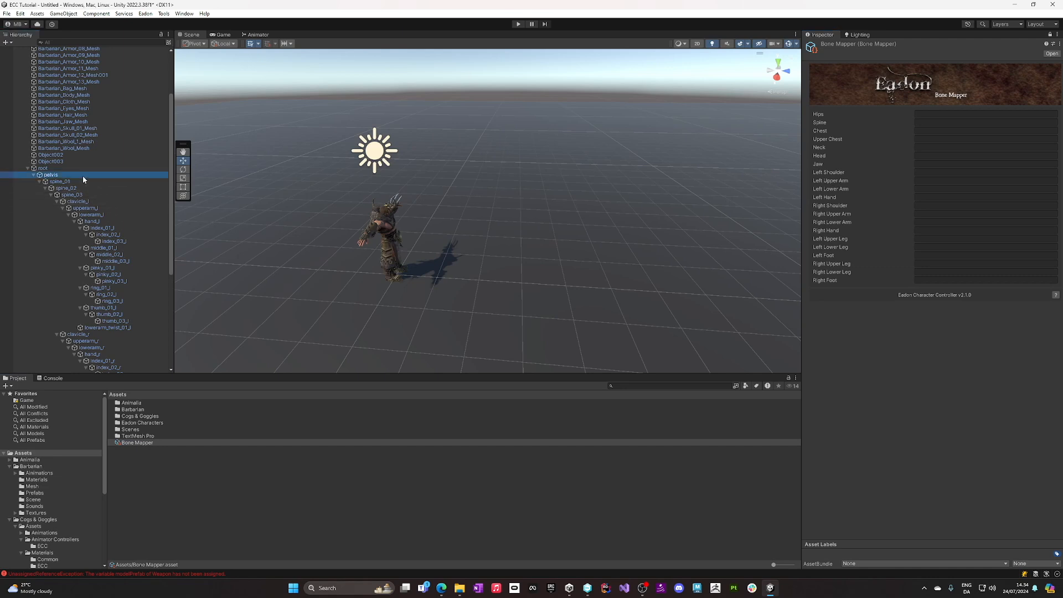
pyautogui.click(84, 176)
pyautogui.hotkey('ctrl', 'c')
pyautogui.click(957, 113)
pyautogui.hotkey('ctrl', 'v')
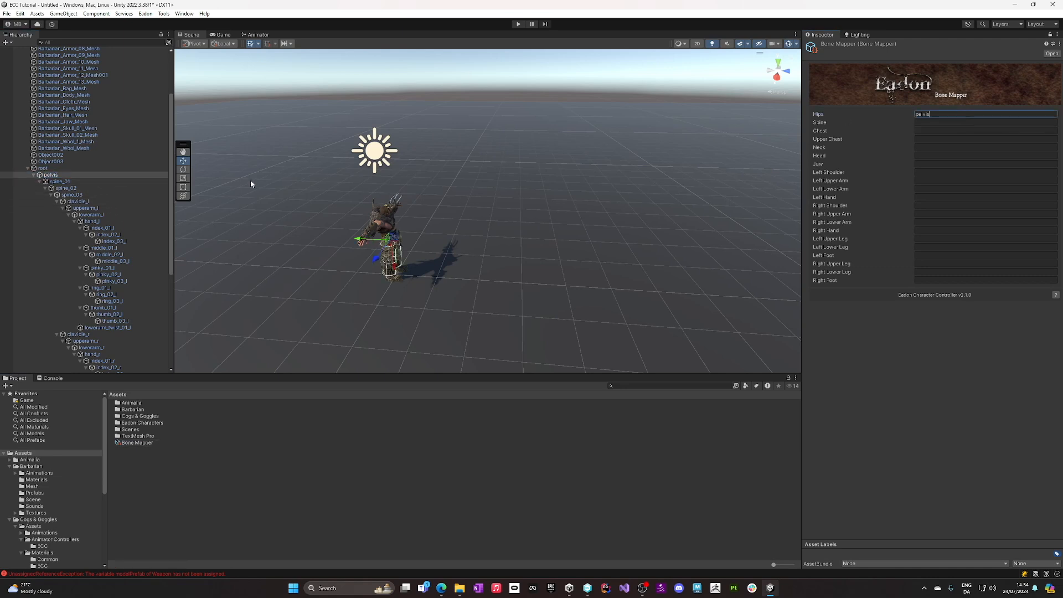
# - Copy the name of bone spine_01 into the Bone Mapper's Spine entry
pyautogui.click(92, 181)
pyautogui.click(92, 182)
pyautogui.hotkey('ctrl', 'c')
pyautogui.click(972, 123)
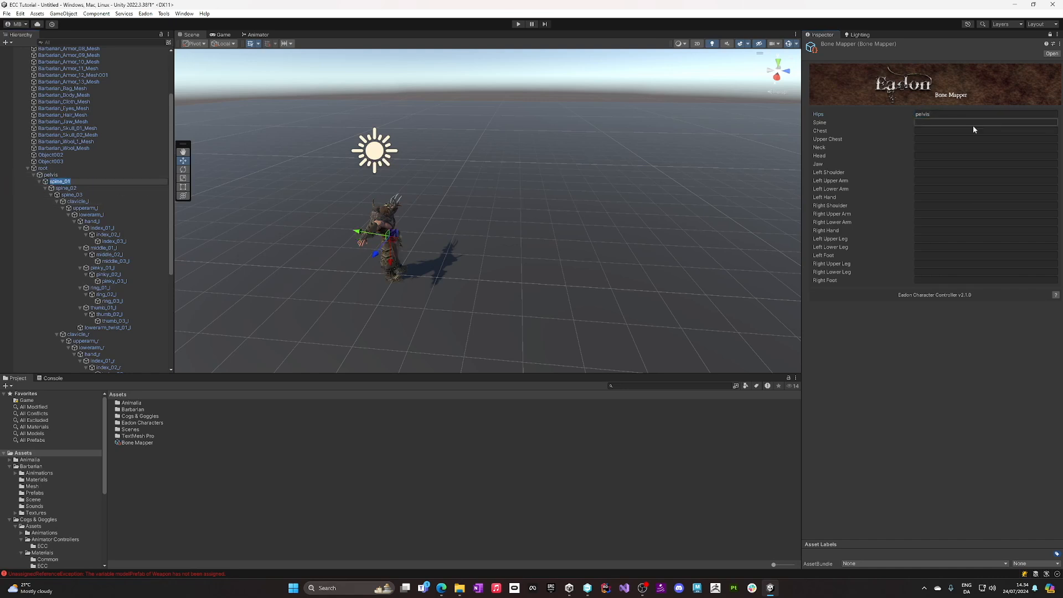
pyautogui.hotkey('ctrl', 'v')
# - Copy the name of bone spine_02 into the Bone Mapper's Chest entry
pyautogui.click(98, 189)
pyautogui.press('F2')
pyautogui.hotkey('ctrl', 'c')
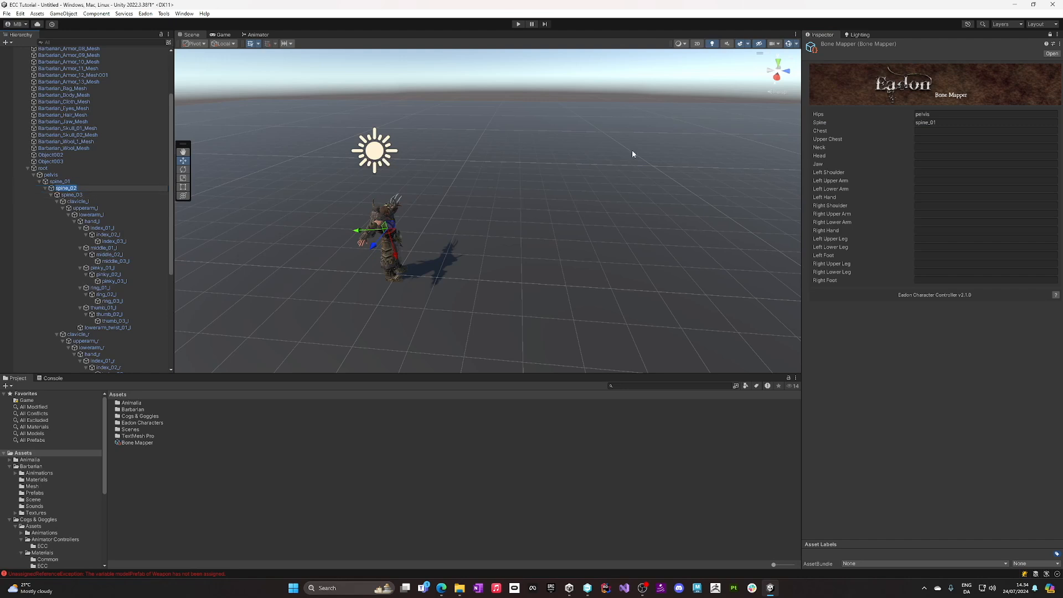
pyautogui.click(1000, 132)
pyautogui.hotkey('ctrl', 'v')
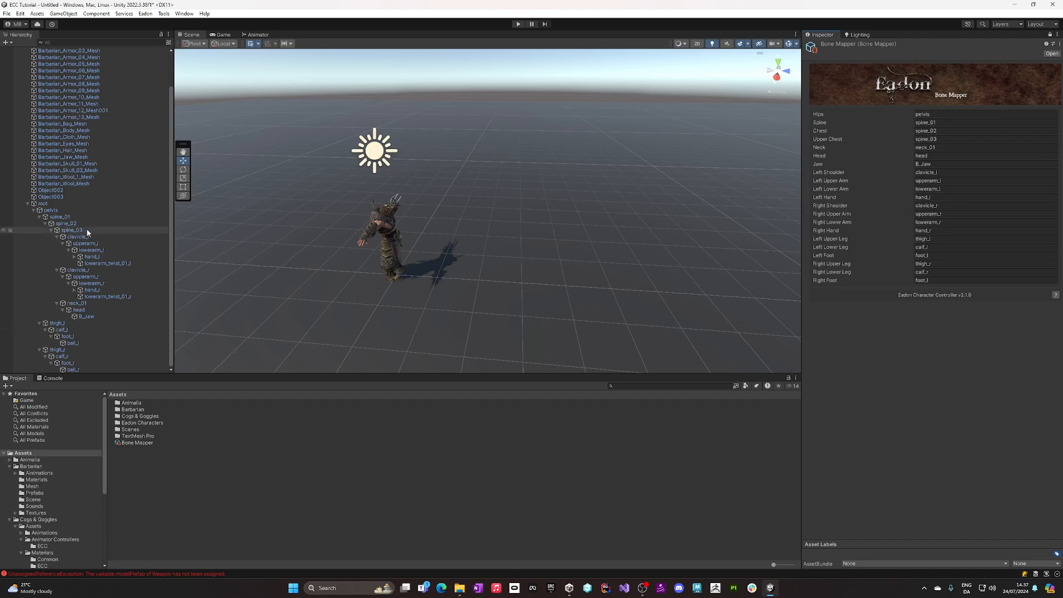
# - Delete the Barbarian object from the scene hierarchy and unlock the Inspector
pyautogui.scroll(3, 66, 213)
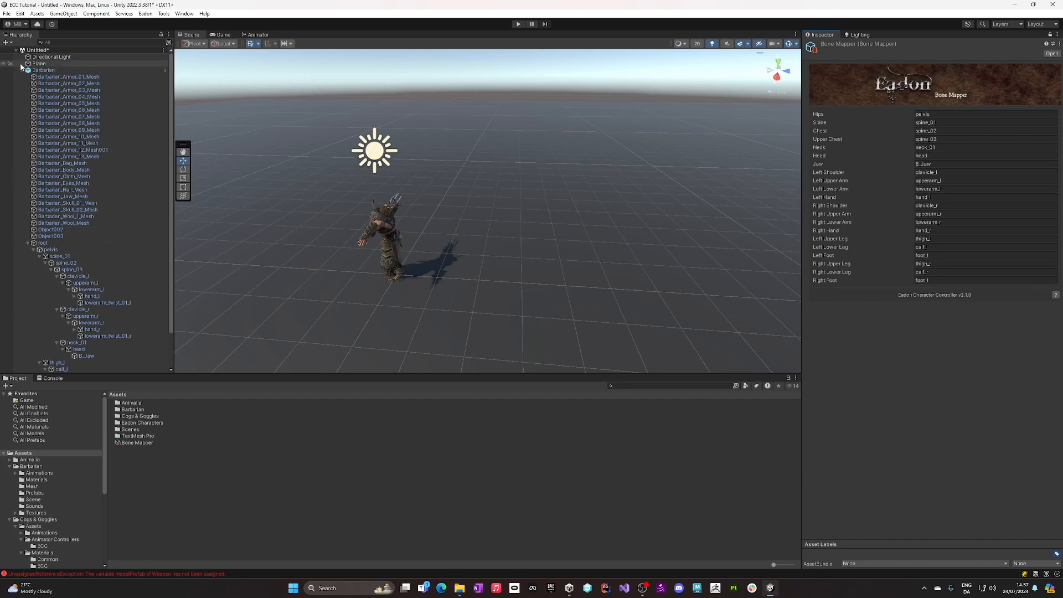
pyautogui.click(43, 71)
pyautogui.press('Delete')
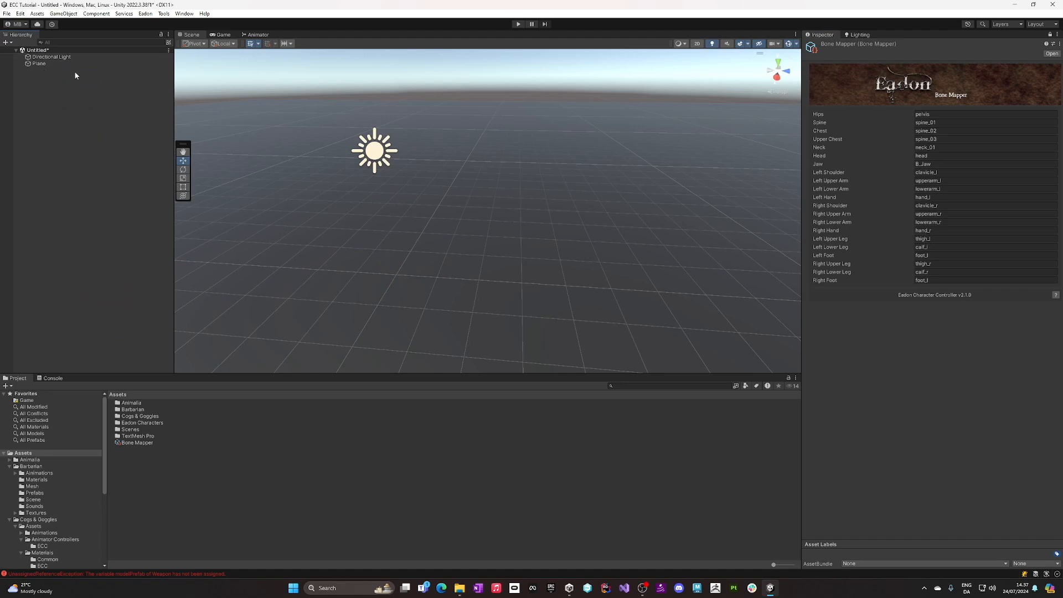
pyautogui.click(1050, 34)
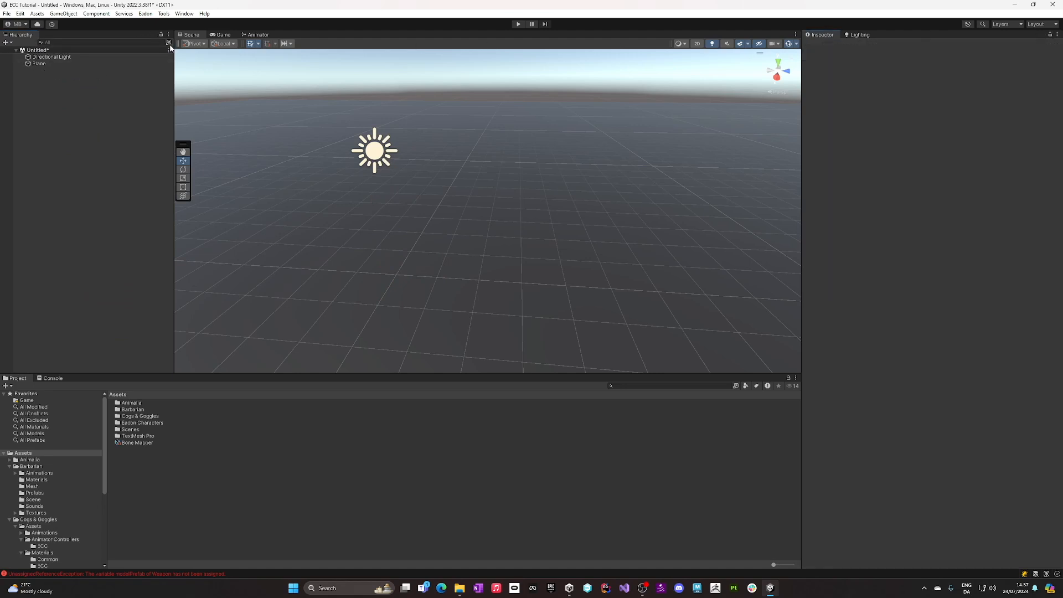
# - Start creating an Eadon character and assign the Barbarian prefab from the Barbarian Prefabs folder as its model prefab
pyautogui.click(144, 14)
pyautogui.moveTo(153, 37)
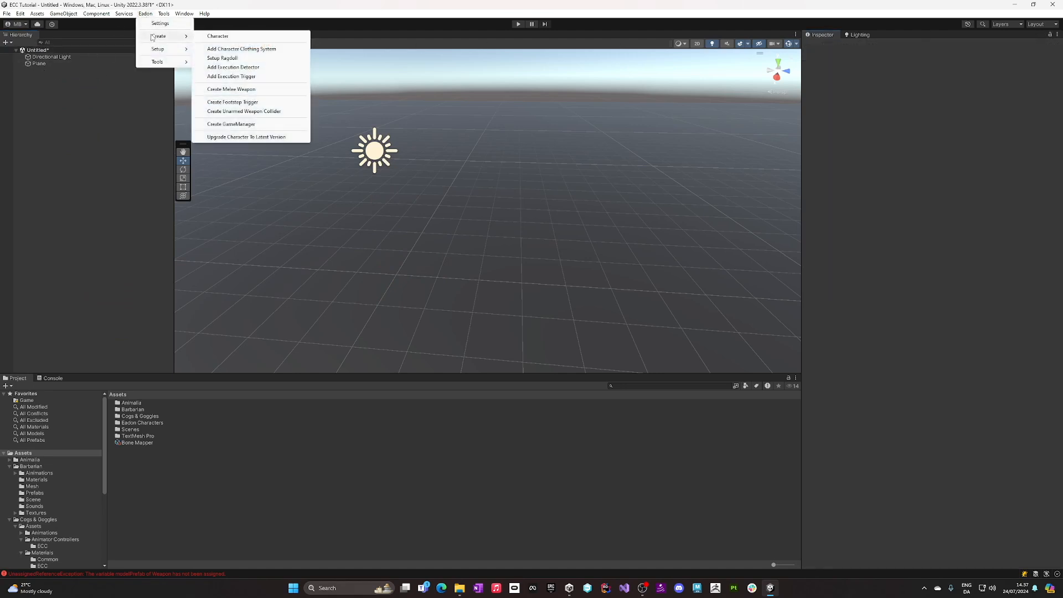
pyautogui.click(244, 37)
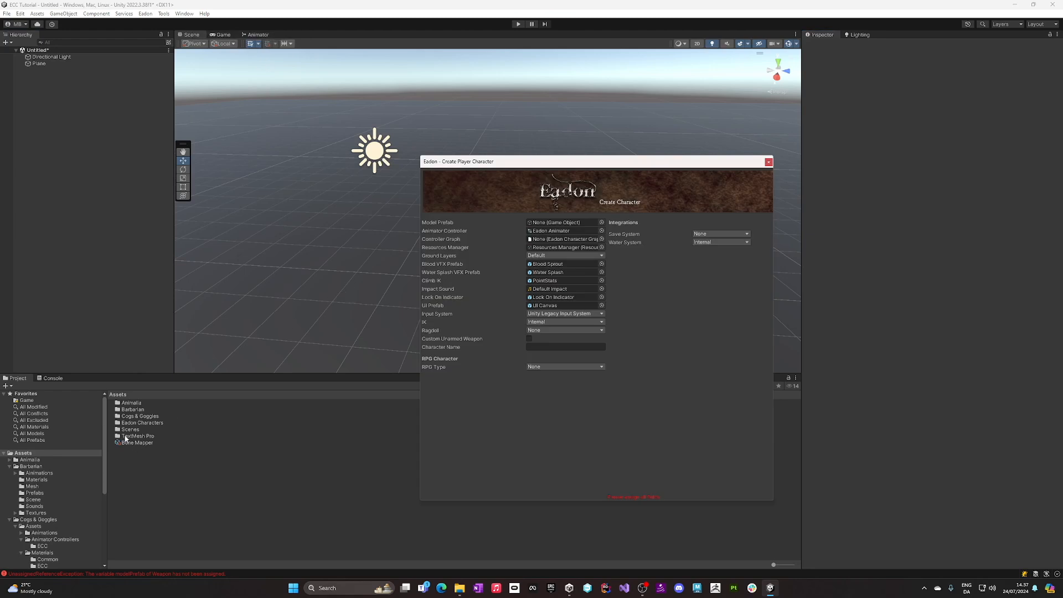
pyautogui.click(34, 493)
pyautogui.moveTo(133, 409); pyautogui.dragTo(560, 221)
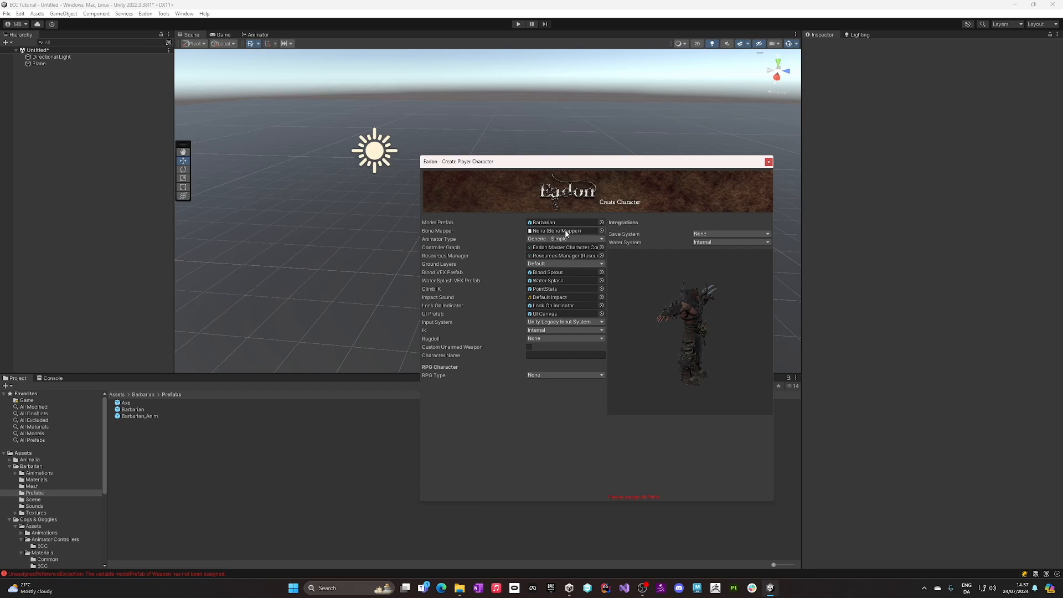
# - Assign the Bone Mapper asset as the new character's bone mapper
pyautogui.click(603, 231)
pyautogui.click(633, 257)
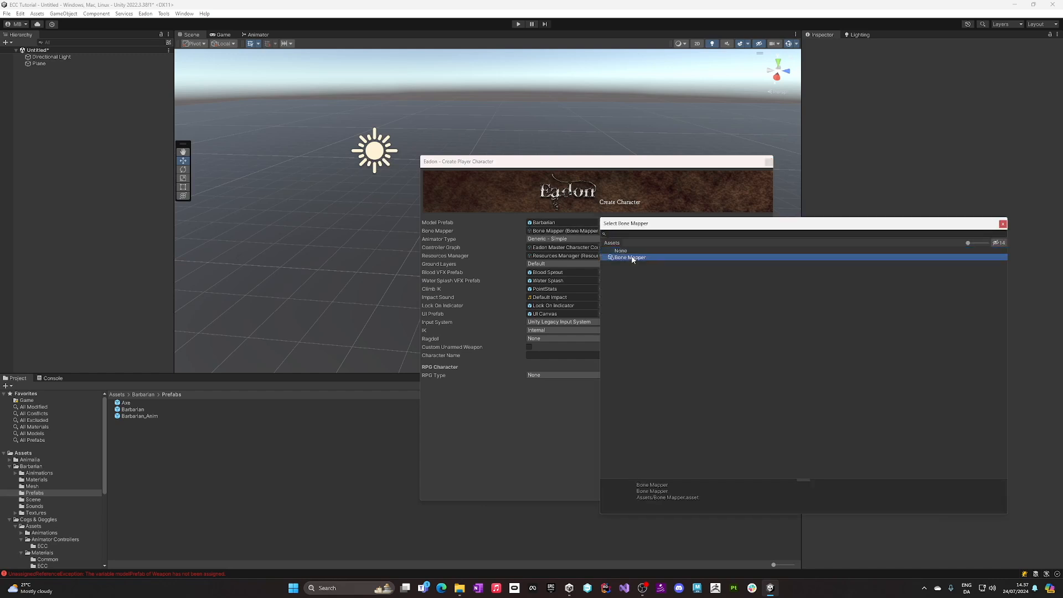
pyautogui.doubleClick(641, 258)
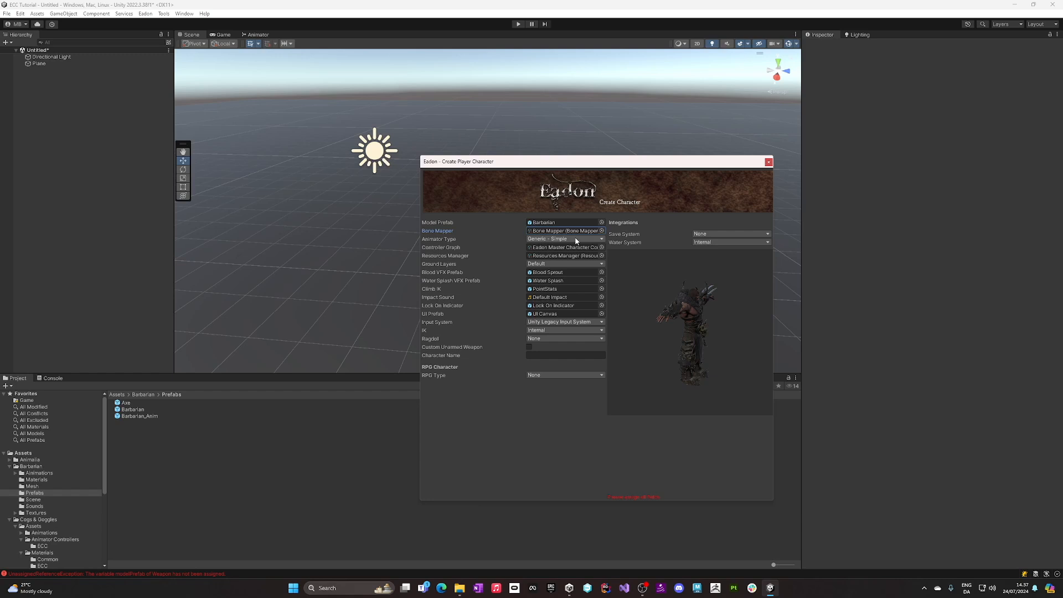
# - Enable the custom unarmed weapon, name the character Barbarian, and create it
pyautogui.click(528, 346)
pyautogui.click(551, 355)
pyautogui.write('Barbarian')
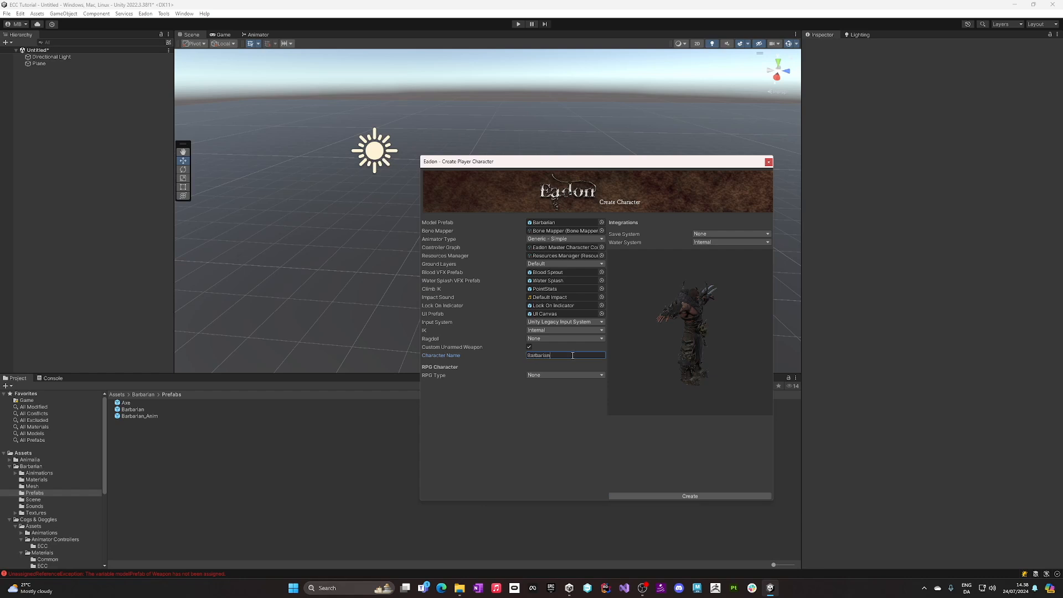
pyautogui.click(681, 496)
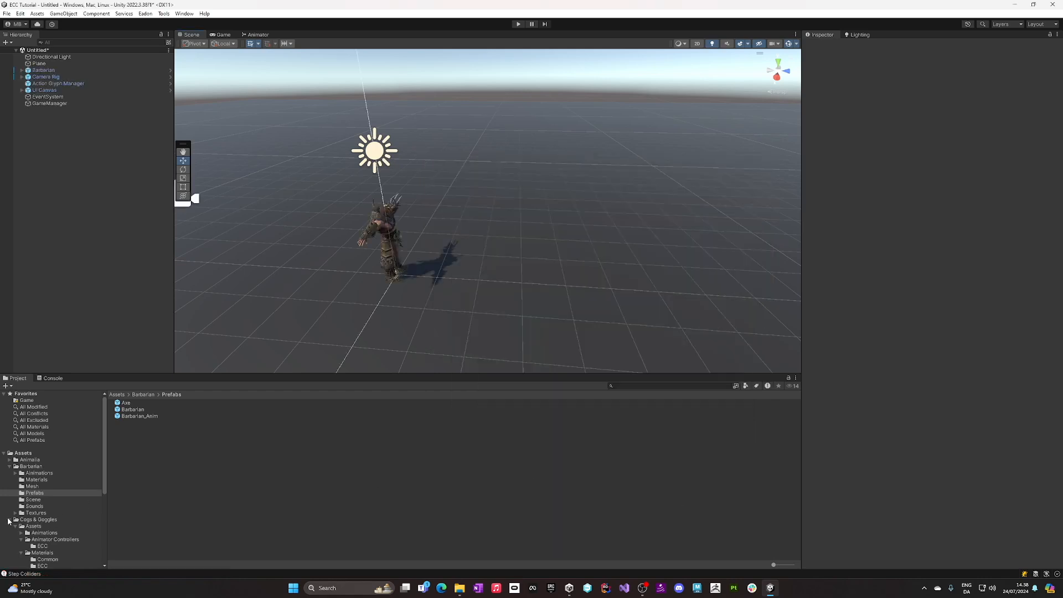
# - Open the generated Barbarian folder under Eadon Characters > Eadon Character Controller and inspect the Unarmed Barbarian weapon asset
pyautogui.click(9, 520)
pyautogui.click(28, 527)
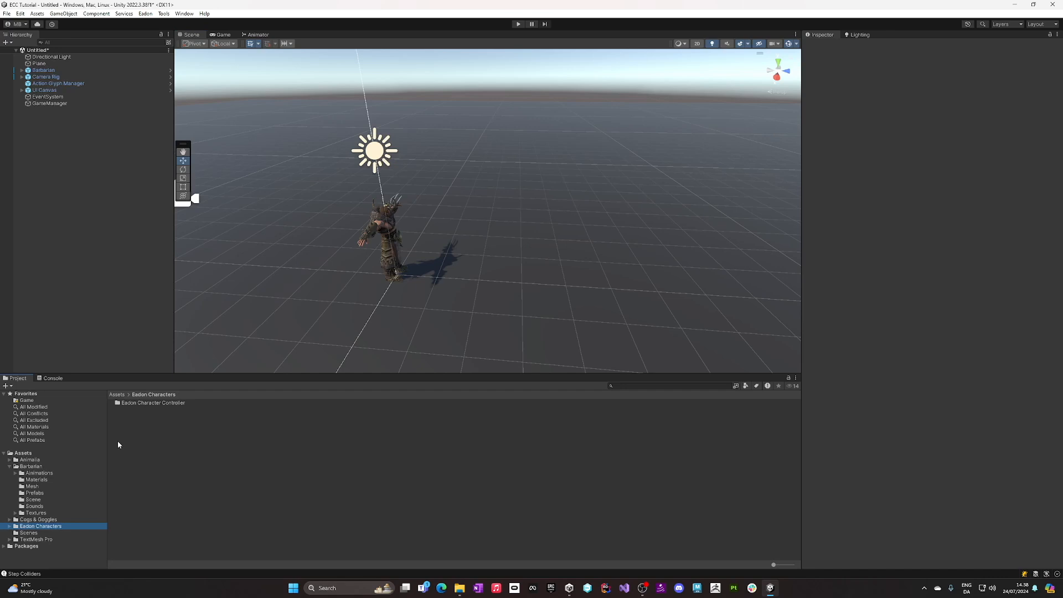
pyautogui.doubleClick(145, 403)
pyautogui.doubleClick(147, 405)
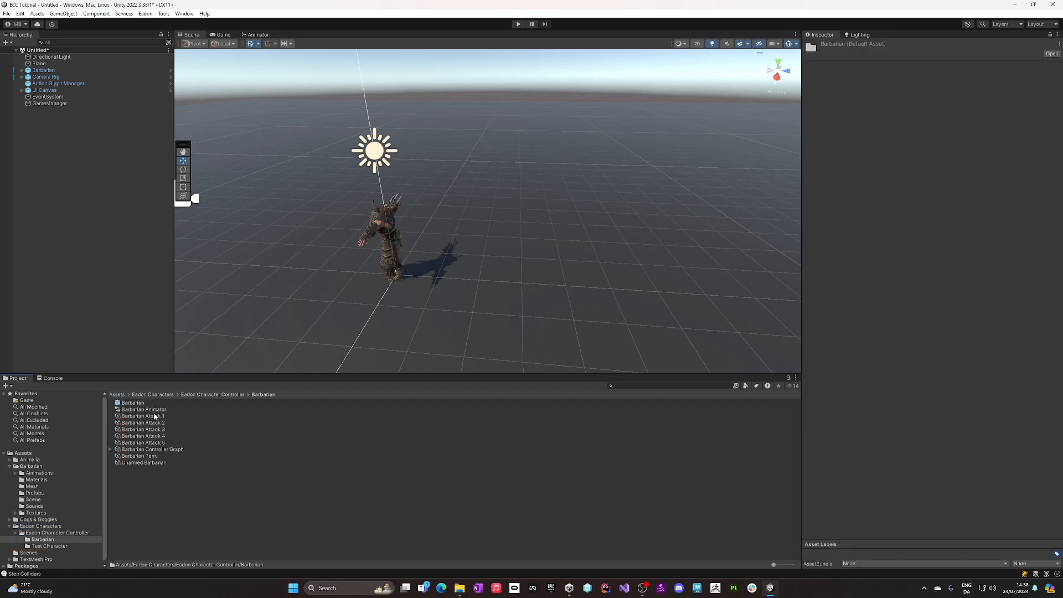
pyautogui.click(143, 465)
pyautogui.moveTo(61, 586)
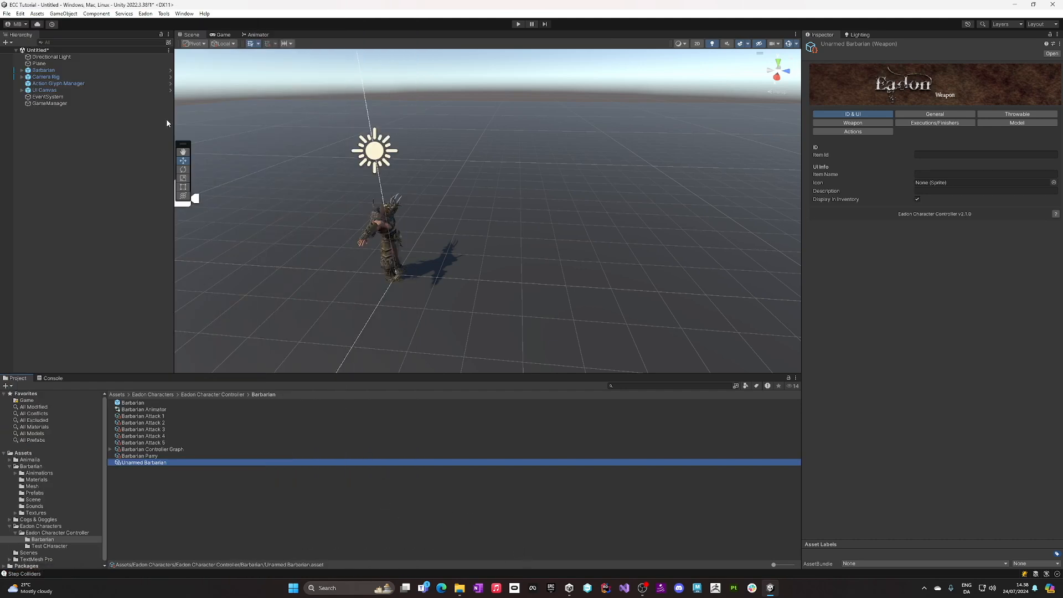
# - Select the Barbarian in the scene, run the game briefly to check the character, and stop it
pyautogui.click(96, 70)
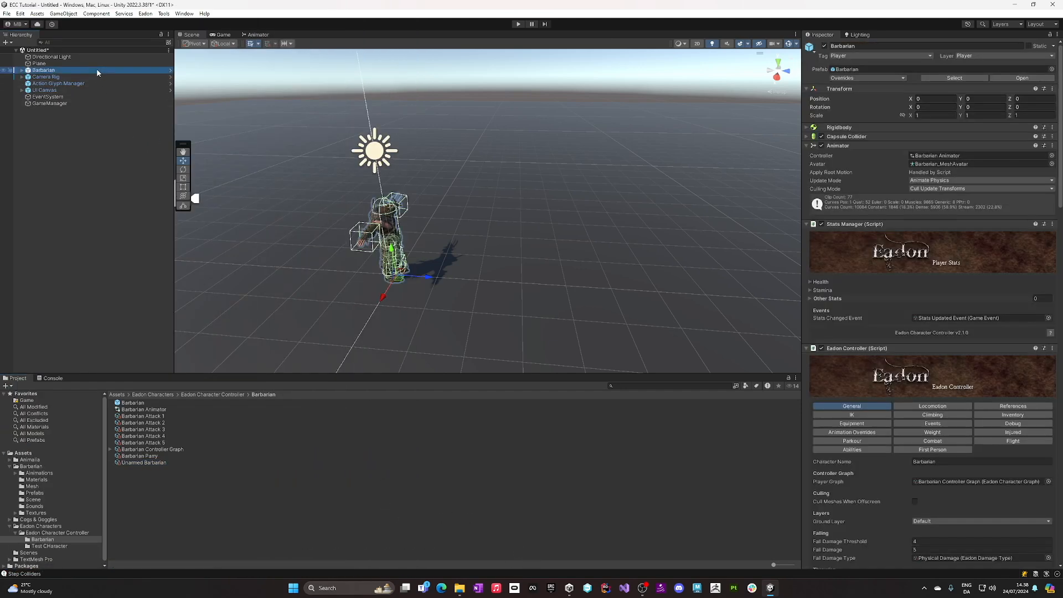
pyautogui.click(518, 24)
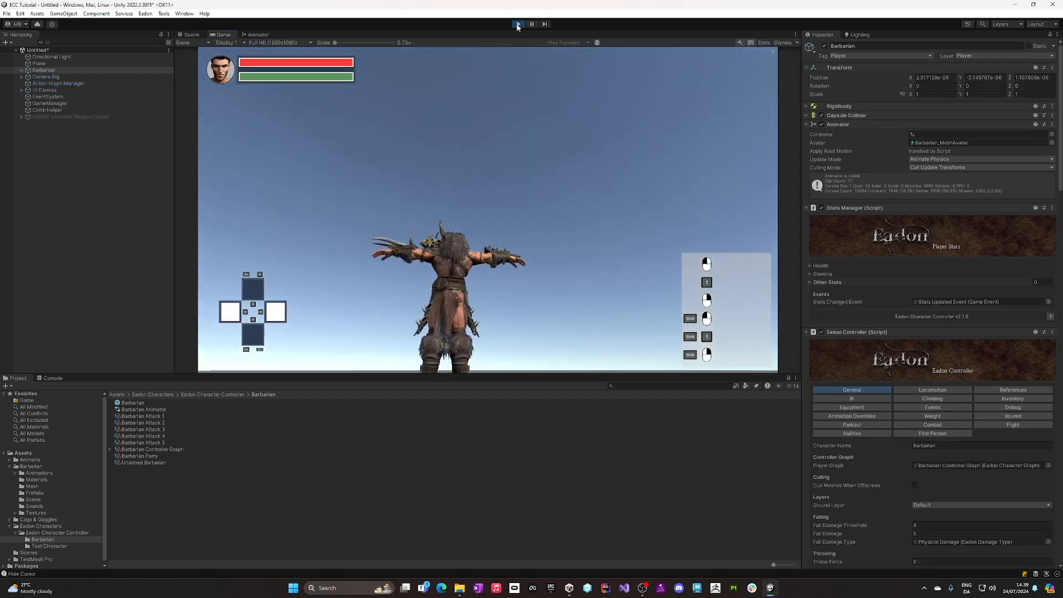
pyautogui.click(518, 24)
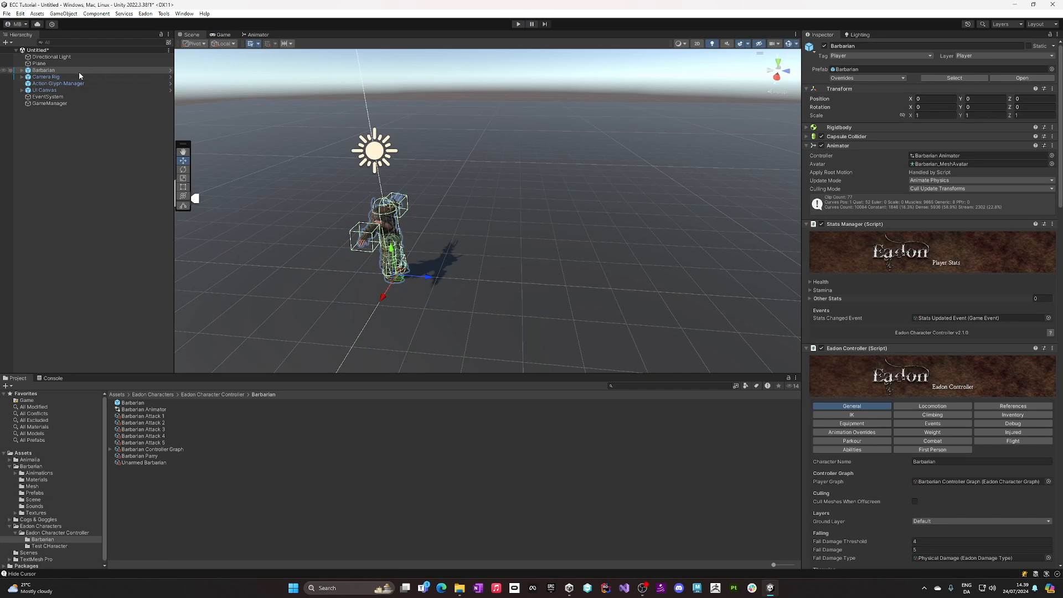
# - Show the Locomotion animation overrides of the Barbarian's Eadon Controller
pyautogui.click(75, 70)
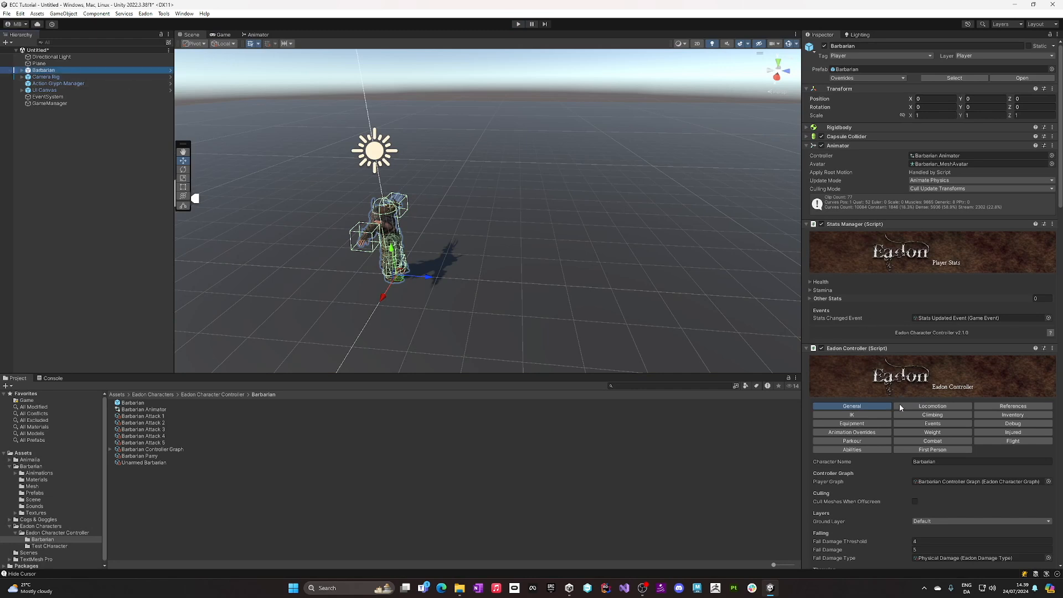
pyautogui.click(865, 433)
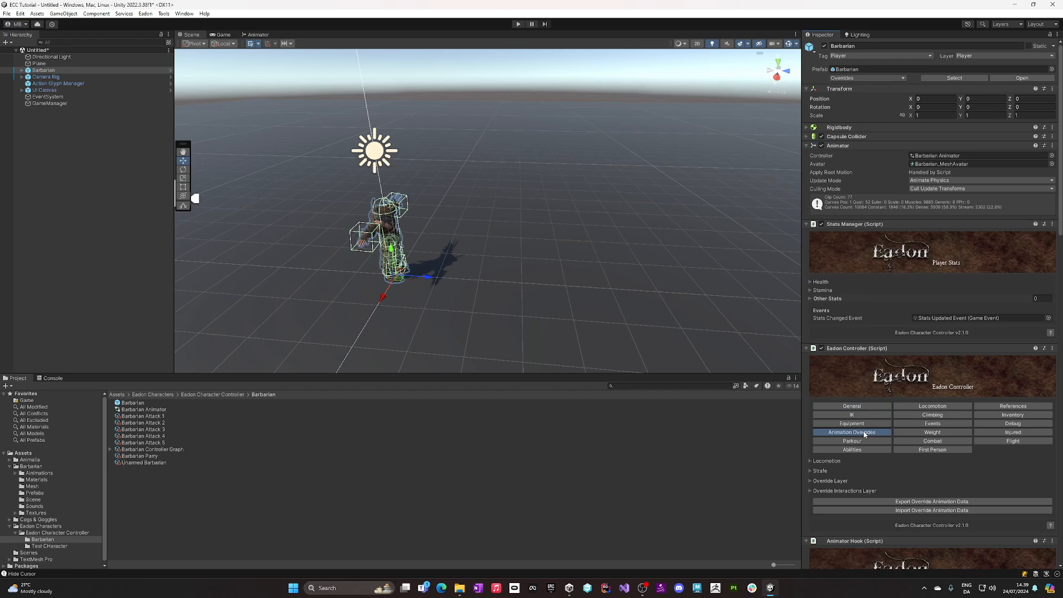
pyautogui.scroll(-4, 853, 433)
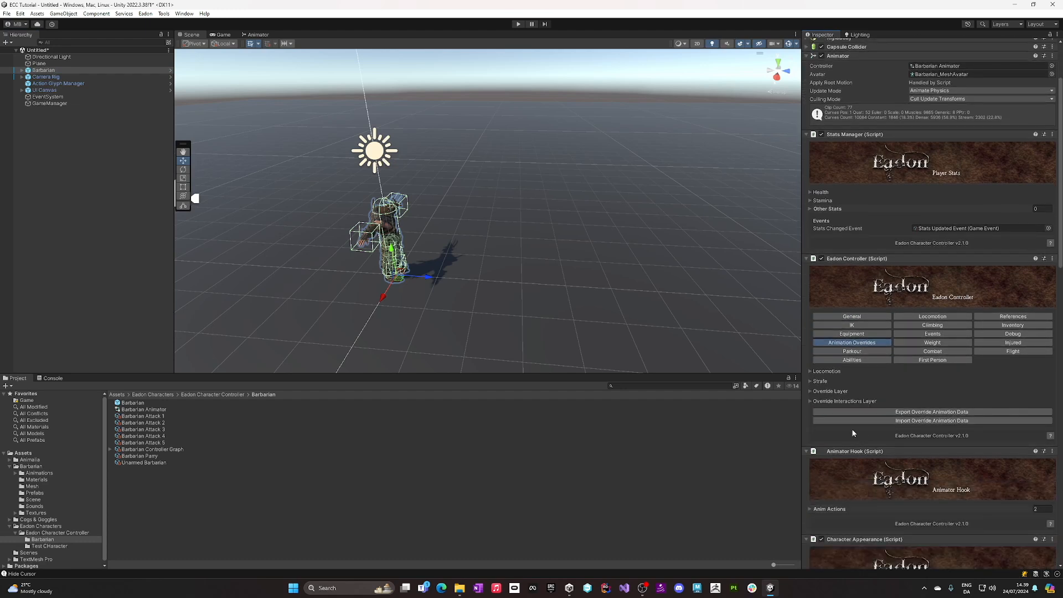
pyautogui.click(809, 371)
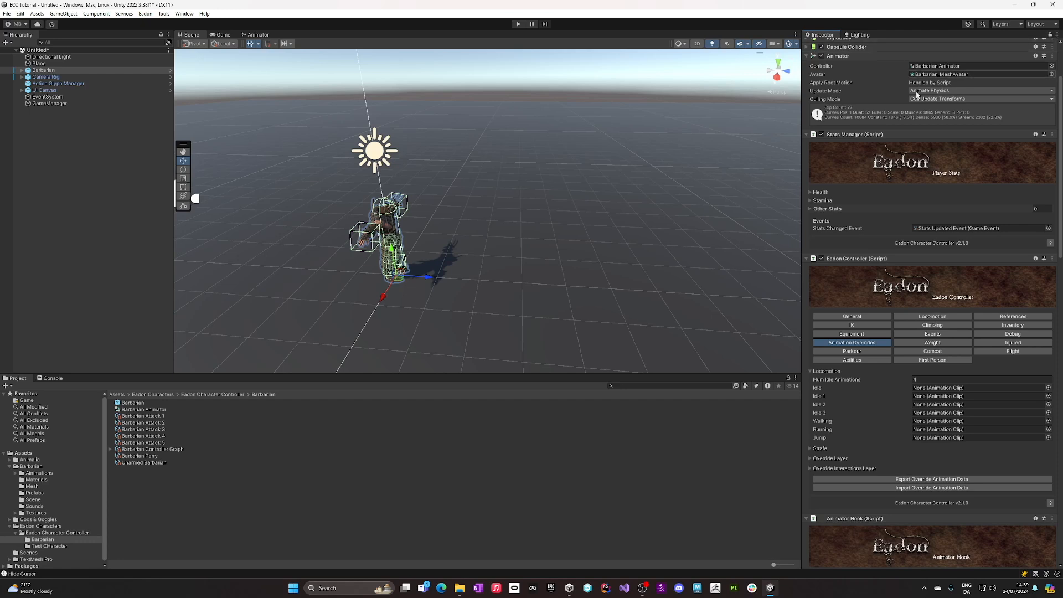
# - Unlock the Inspector and preview the Walk_Without_Weapon_Root animation from the Barbarian's 4Root_Without_Weapon animation folder
pyautogui.click(37, 475)
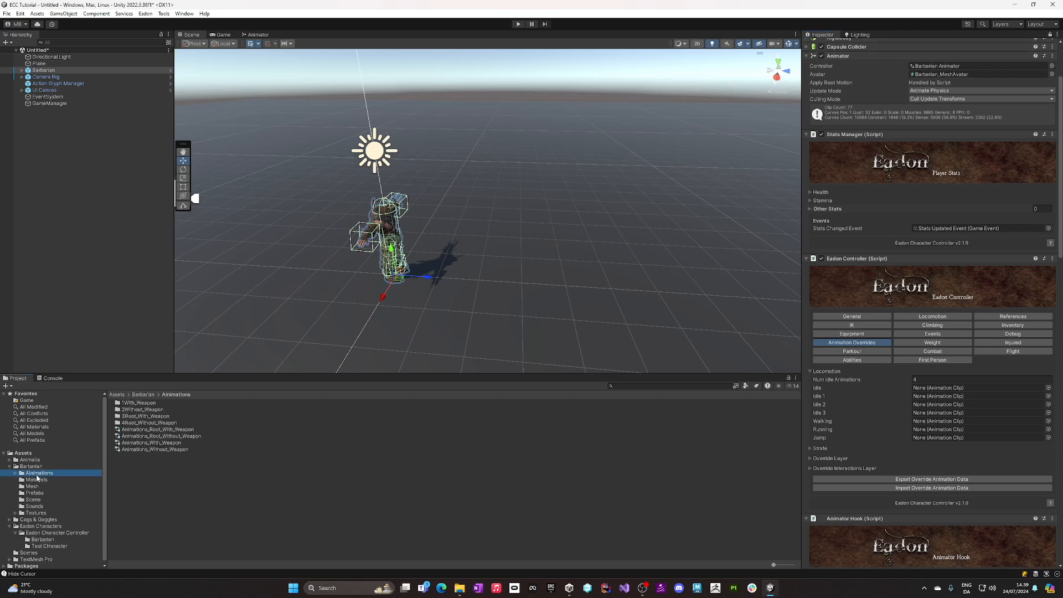
pyautogui.doubleClick(149, 423)
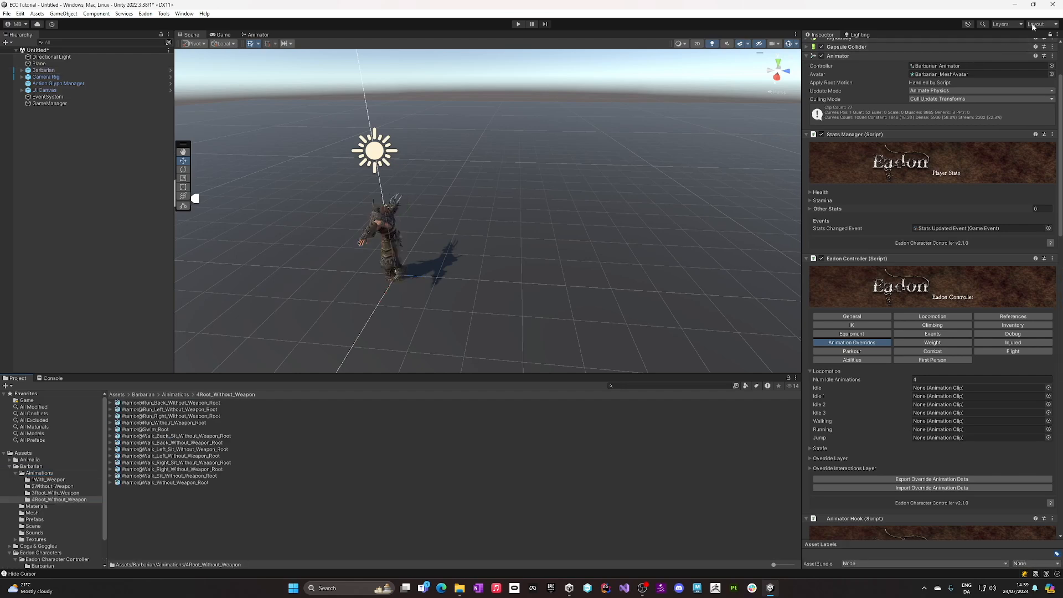
pyautogui.click(1050, 35)
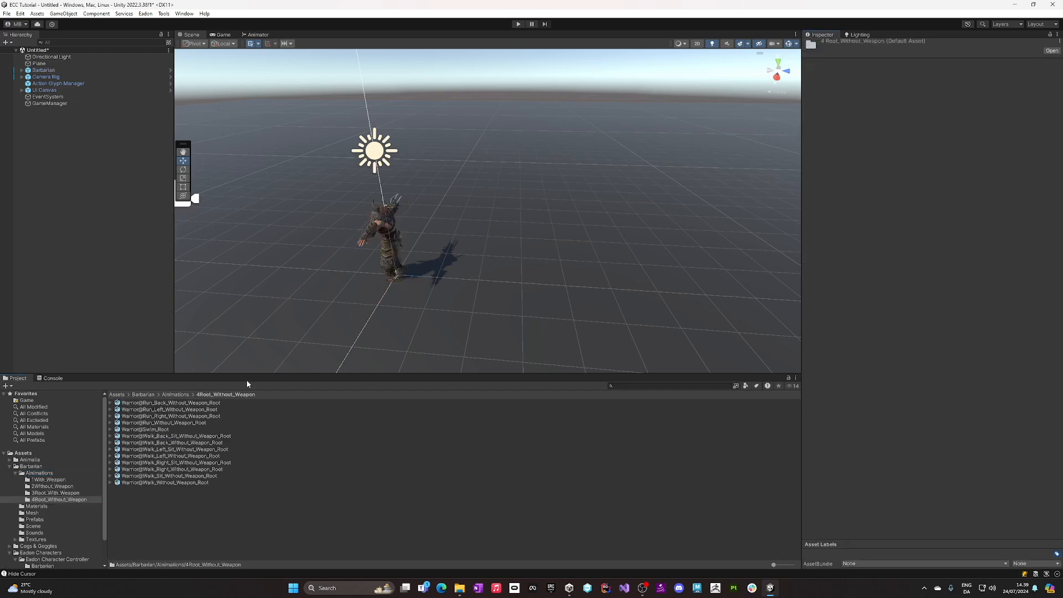
pyautogui.click(168, 483)
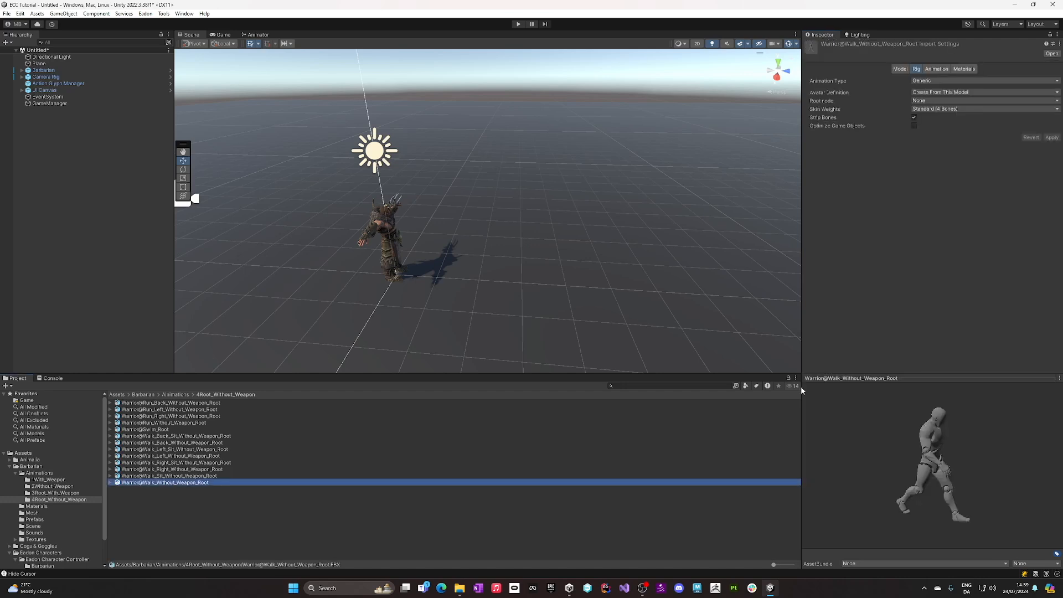
pyautogui.click(937, 68)
pyautogui.click(809, 387)
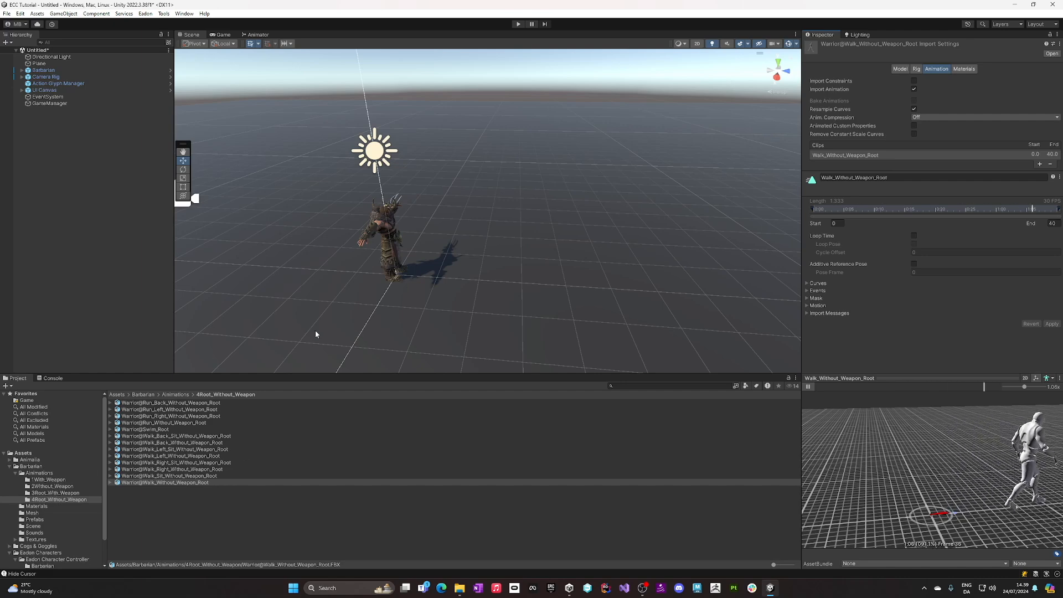
# - Assign the Idle_Without_Weapon clip from the 2Without_Weapon folder to the Barbarian's Idle locomotion override
pyautogui.click(85, 71)
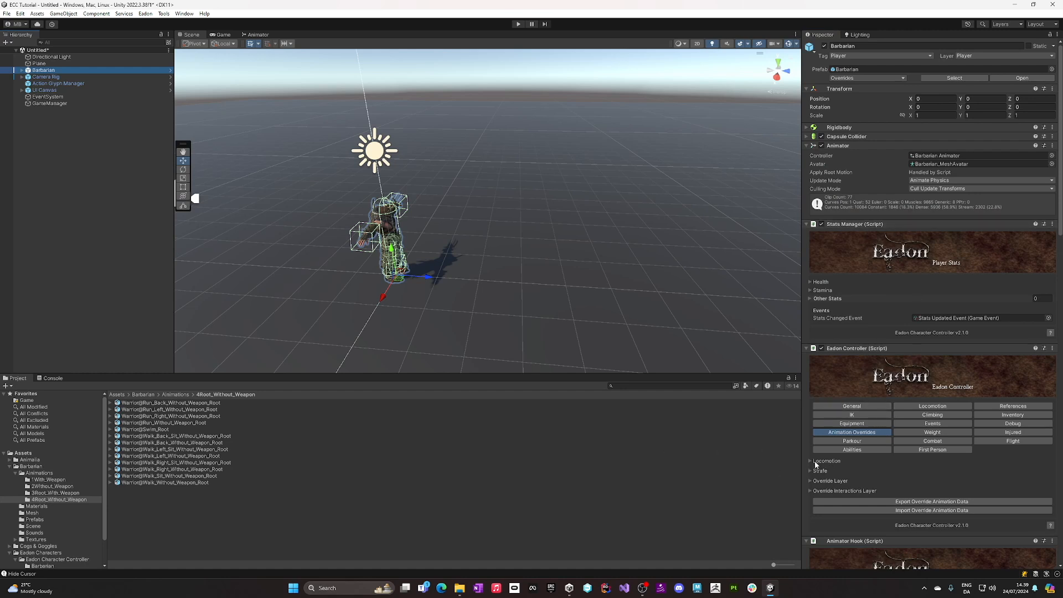
pyautogui.click(812, 462)
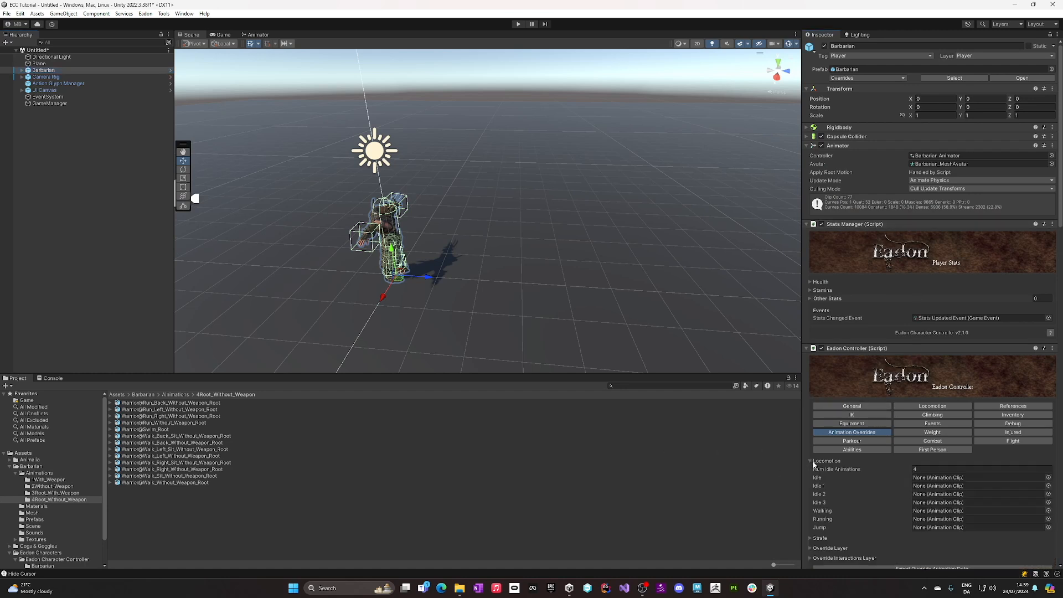
pyautogui.click(51, 487)
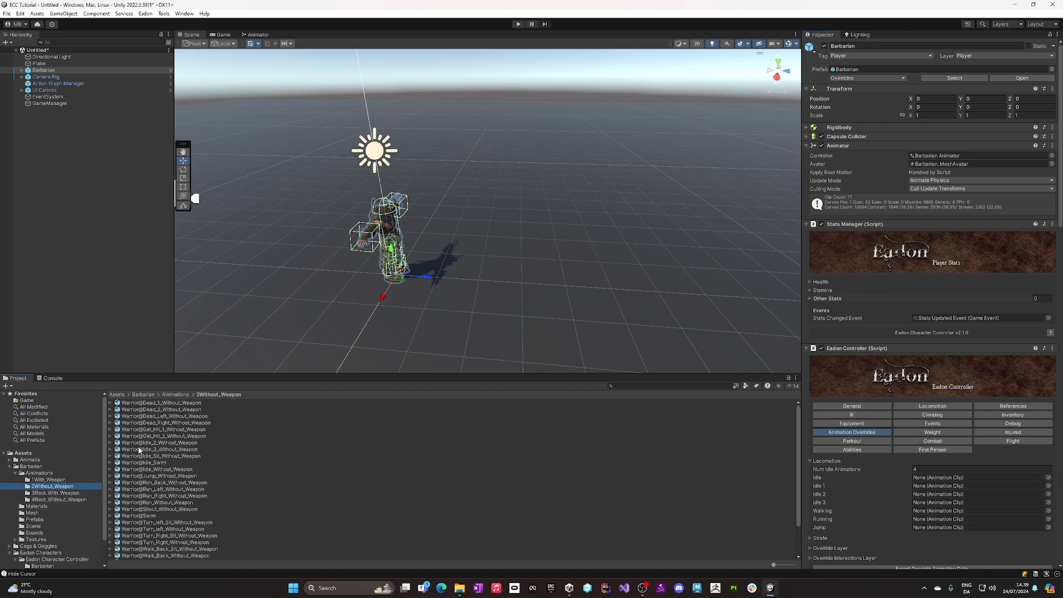
pyautogui.click(111, 469)
pyautogui.moveTo(130, 482); pyautogui.dragTo(941, 480)
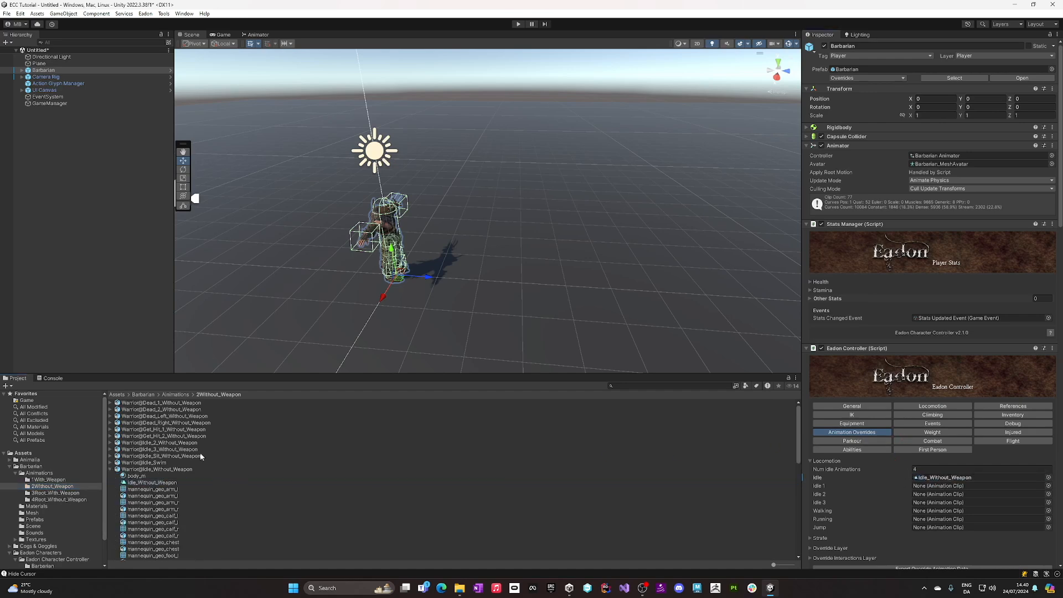
# - Assign Idle_2_Without_Weapon to the Idle 1 override and Idle_3_Without_Weapon to the Idle 2 override
pyautogui.click(110, 443)
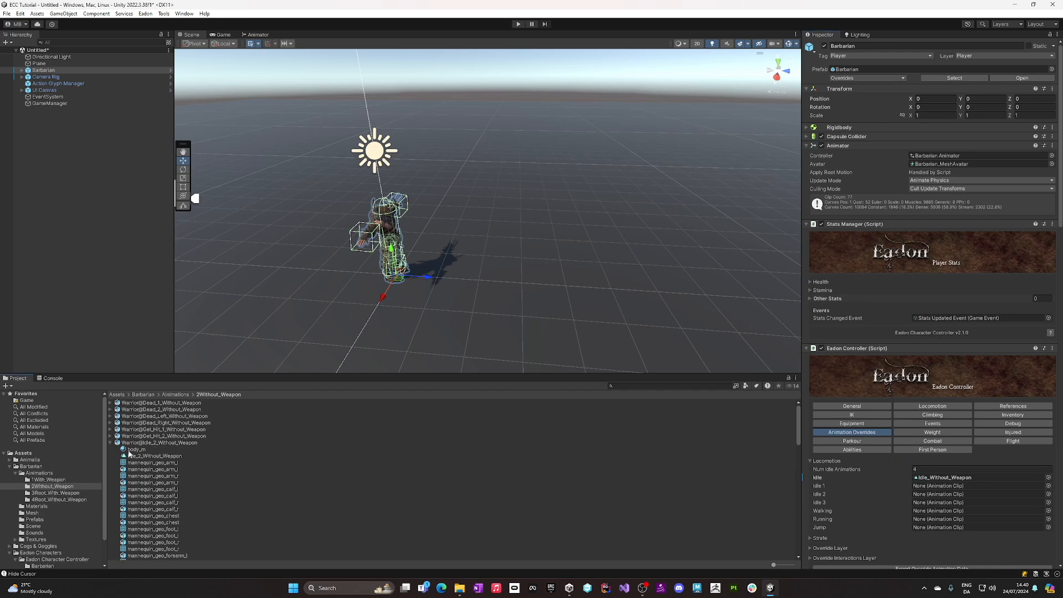
pyautogui.moveTo(132, 455); pyautogui.dragTo(930, 491)
pyautogui.click(110, 444)
pyautogui.click(111, 450)
pyautogui.click(139, 463)
pyautogui.moveTo(139, 463); pyautogui.dragTo(941, 495)
pyautogui.click(110, 449)
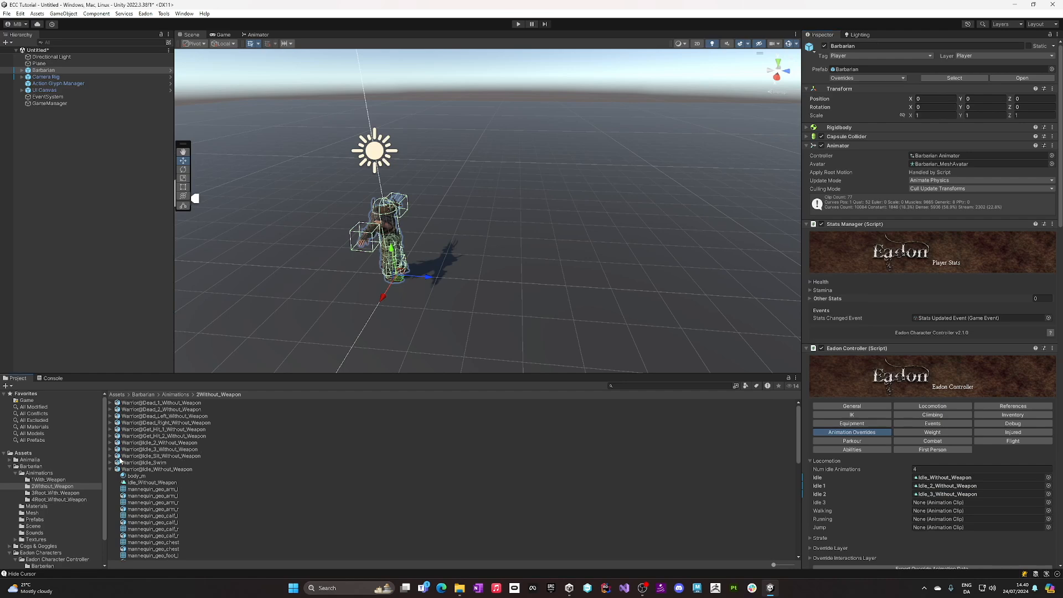
# - Preview the Idle_Sit_Without_Weapon animation from the 2Without_Weapon folder
pyautogui.click(110, 456)
pyautogui.click(158, 456)
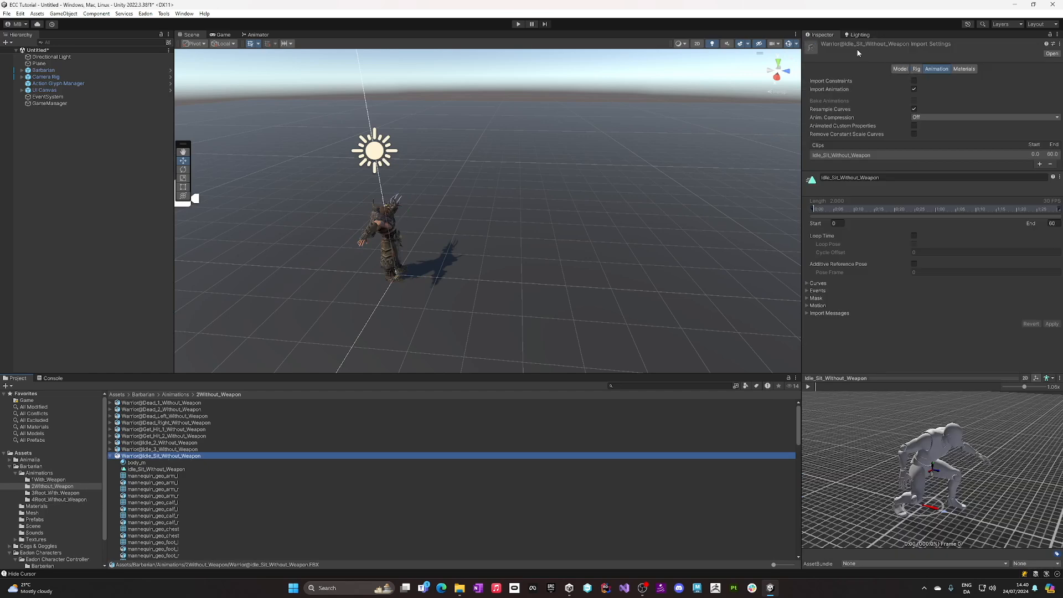
pyautogui.click(808, 386)
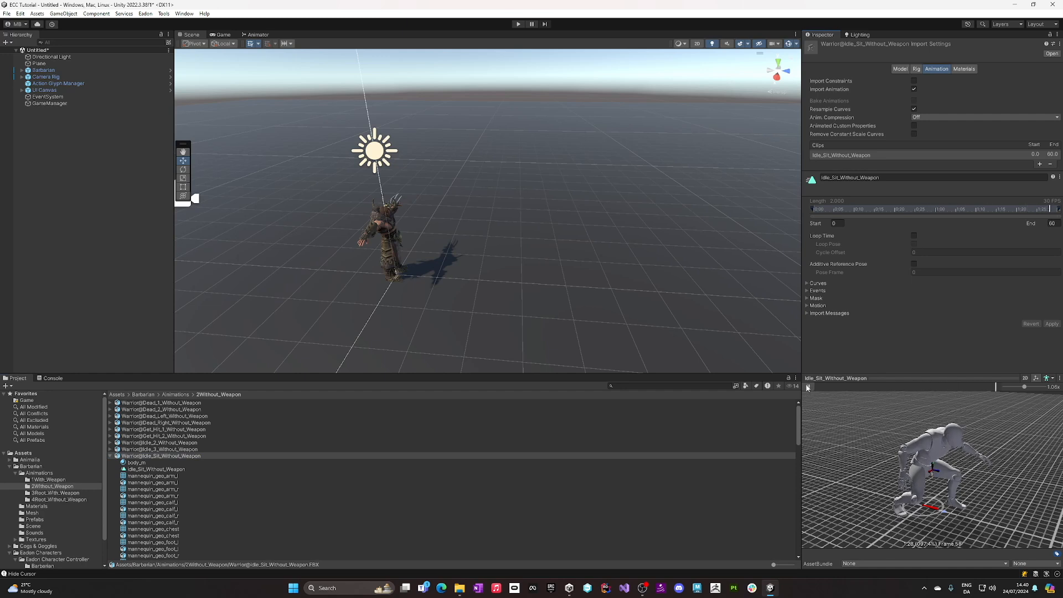
pyautogui.click(808, 387)
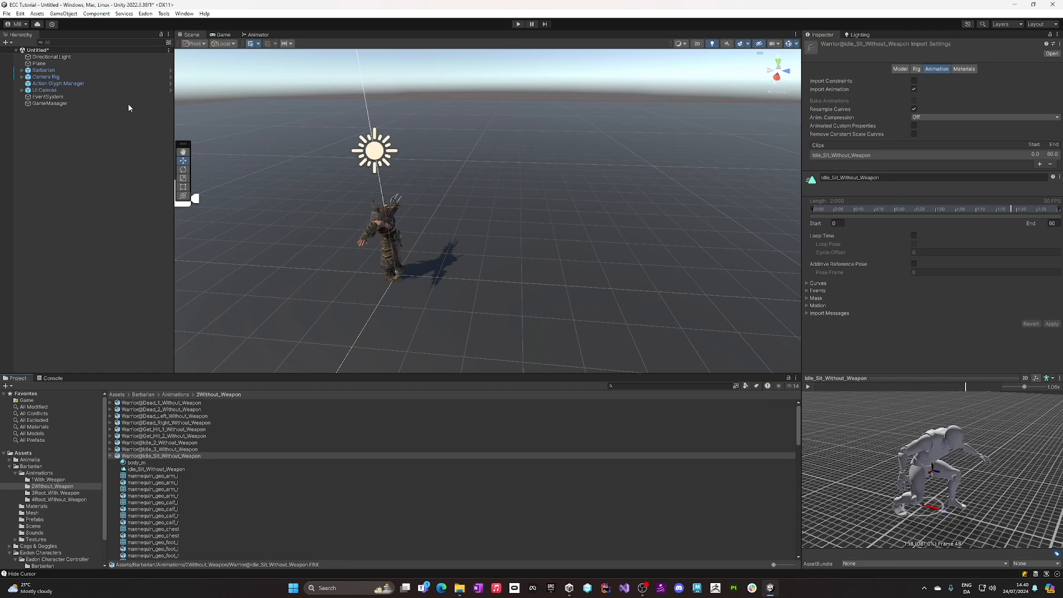
# - Set Num Idle Animations to 3 in the Locomotion animation overrides of the Barbarian's Eadon Controller
pyautogui.click(68, 69)
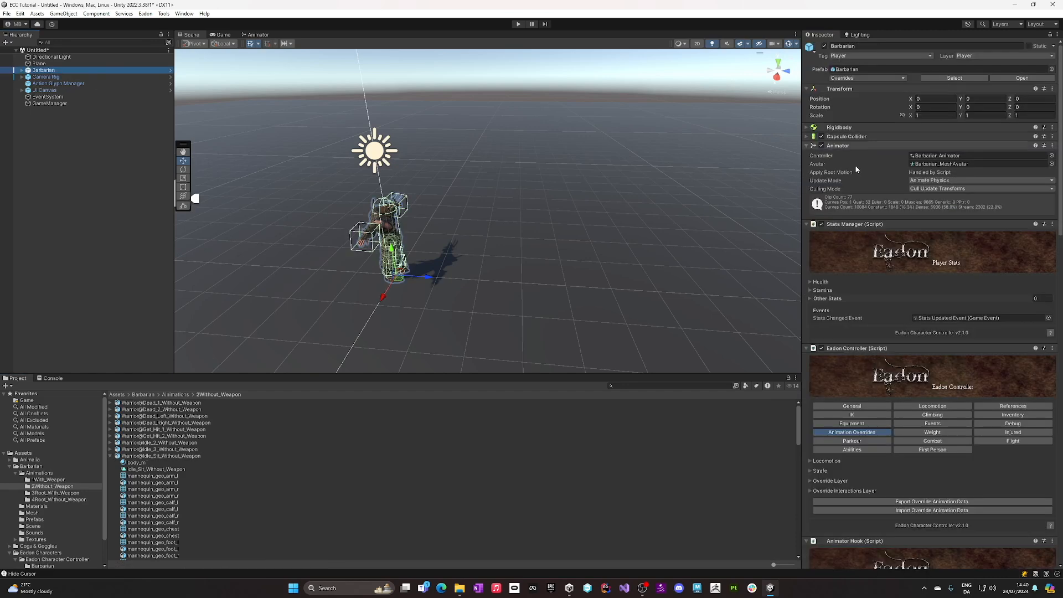
pyautogui.click(812, 463)
pyautogui.scroll(-2, 881, 472)
pyautogui.click(926, 424)
pyautogui.write('3')
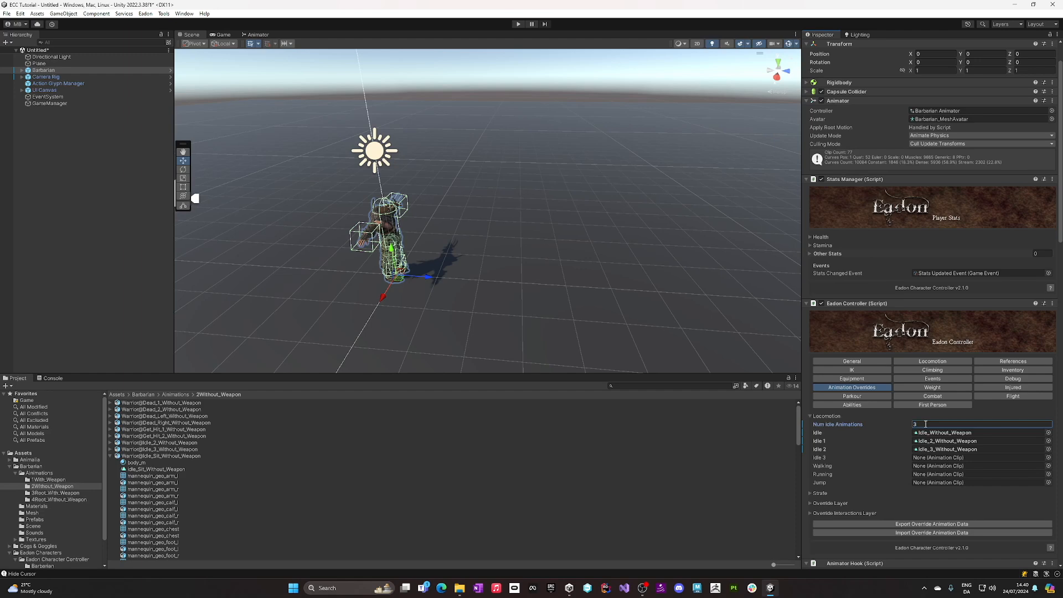
# - Assign the Walk_Without_Weapon clip from the 2Without_Weapon folder to the Barbarian's Walking locomotion override
pyautogui.click(110, 456)
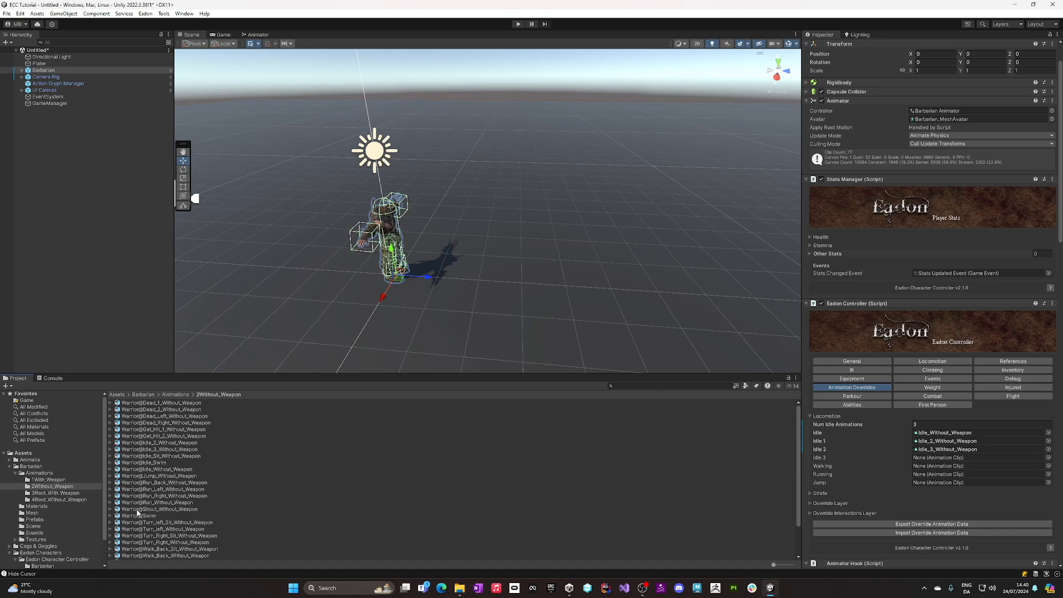
pyautogui.scroll(-2, 138, 517)
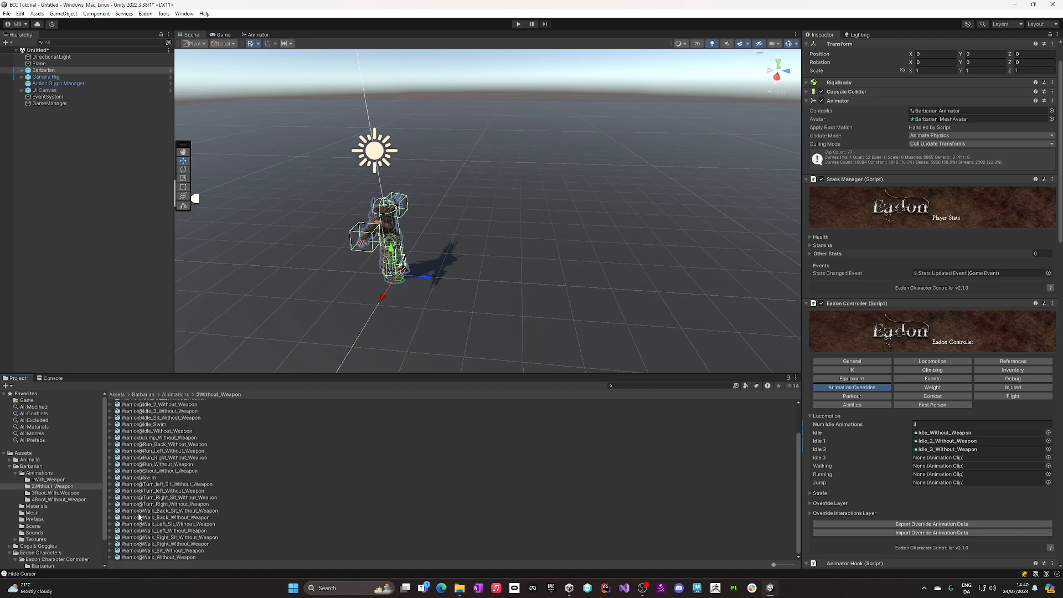
pyautogui.click(111, 558)
pyautogui.scroll(-7, 157, 518)
pyautogui.moveTo(147, 550); pyautogui.dragTo(925, 469)
pyautogui.scroll(9, 215, 463)
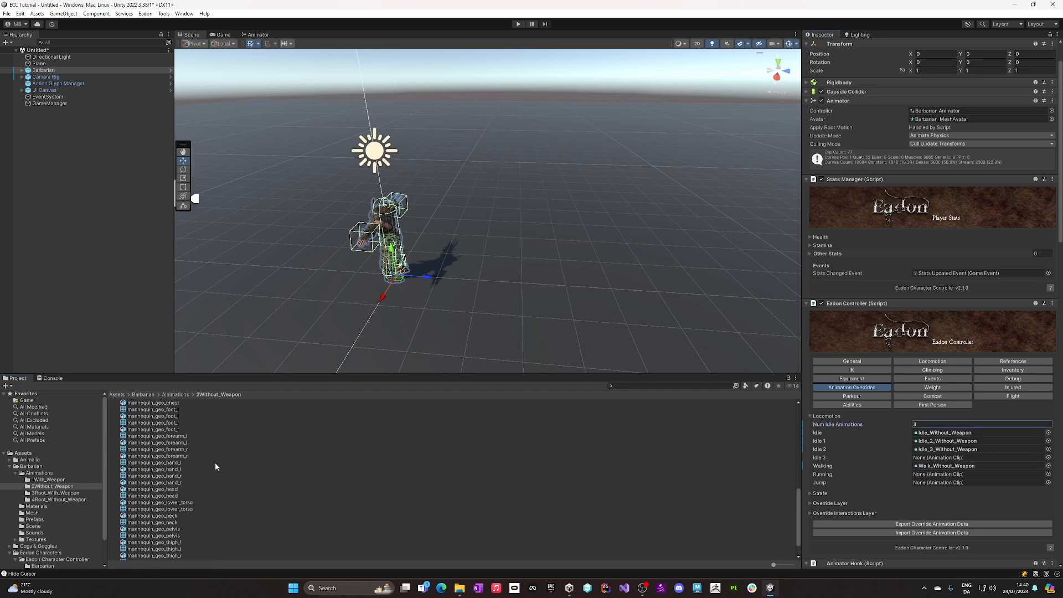
pyautogui.click(110, 504)
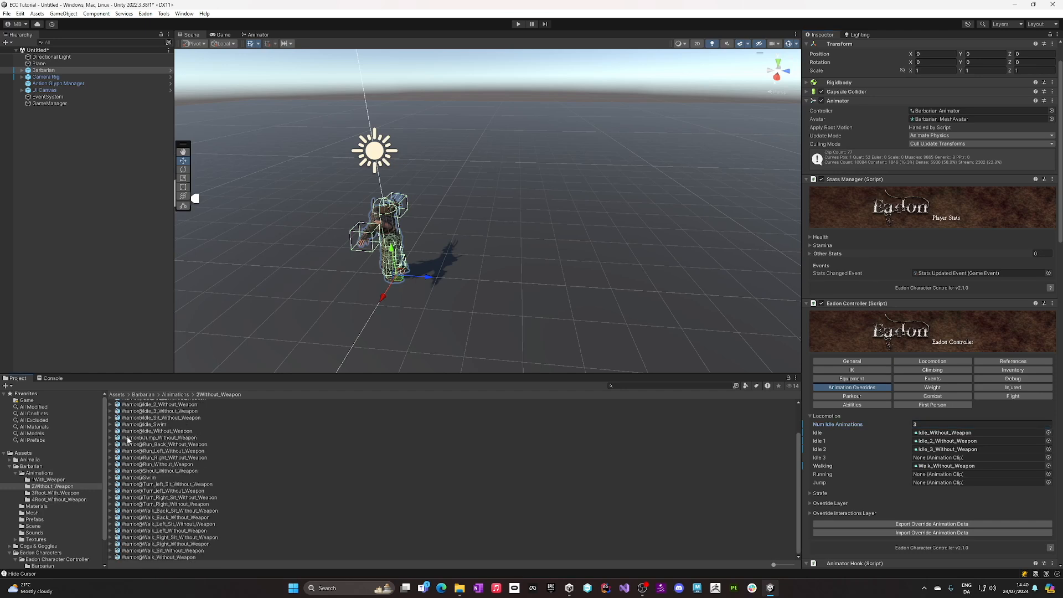
# - Assign Run_Without_Weapon to the Barbarian's Running override and disable Use Root Motion For Locomotion in its Eadon Controller
pyautogui.click(111, 464)
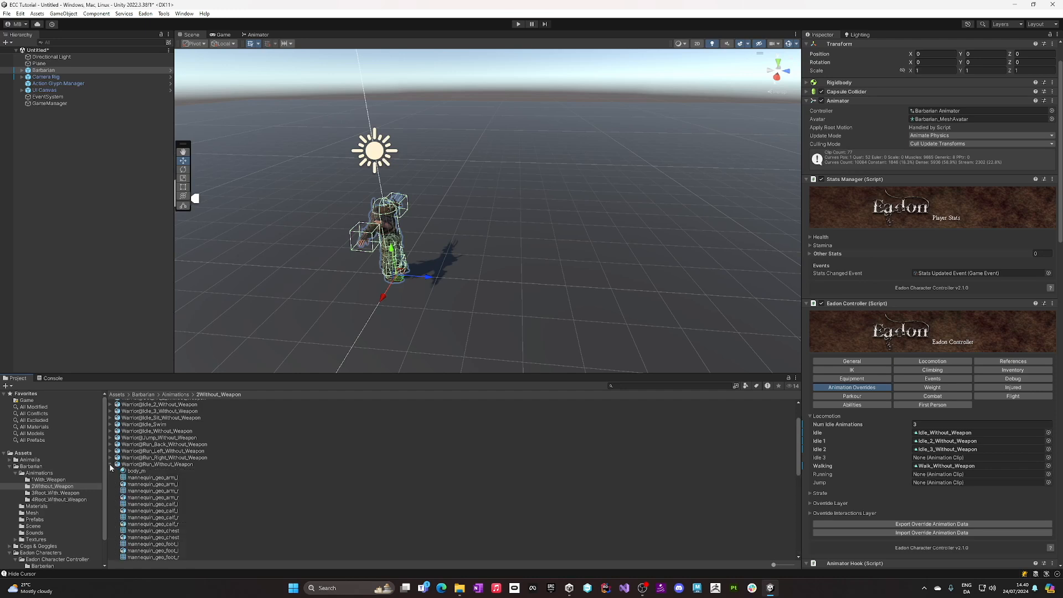
pyautogui.scroll(-3, 148, 491)
pyautogui.scroll(-6, 150, 493)
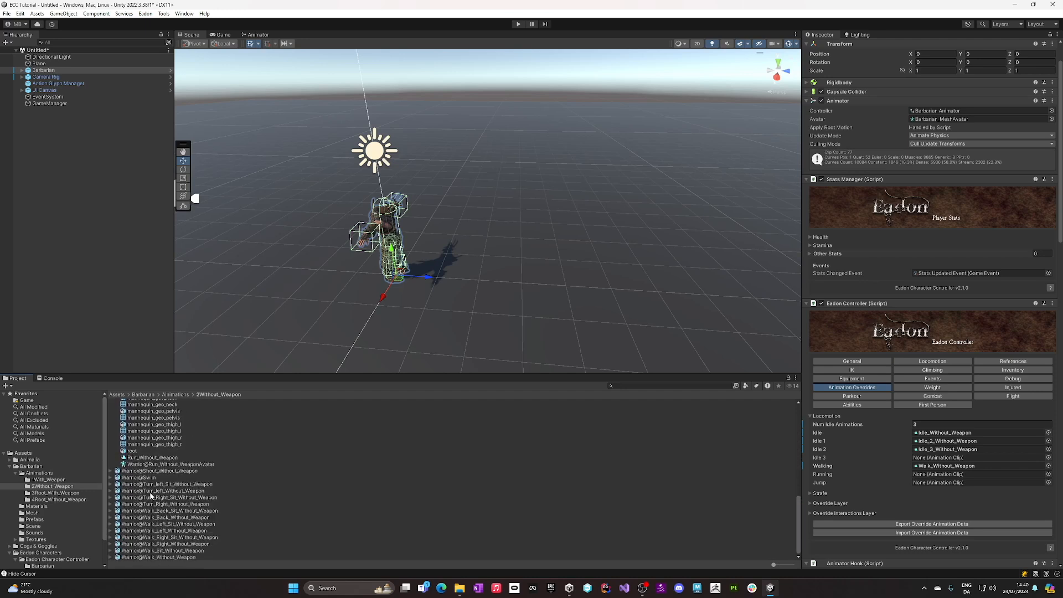
pyautogui.moveTo(128, 459); pyautogui.dragTo(1026, 475)
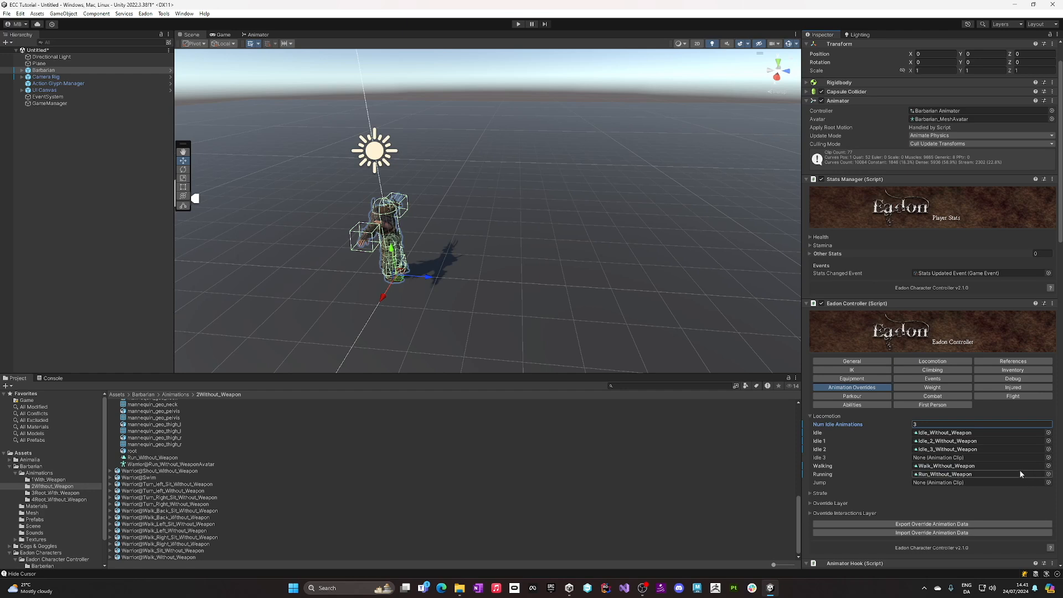
pyautogui.click(938, 363)
pyautogui.click(915, 417)
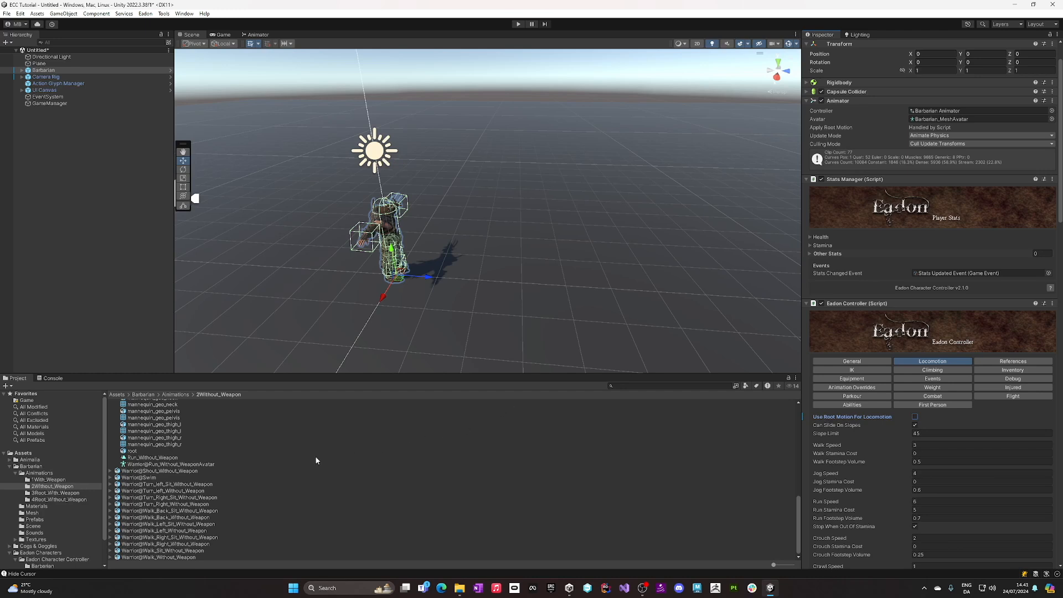
# - Enable Loop Time in the import settings of Run_Without_Weapon and Walk_Without_Weapon, applying the change to each animation
pyautogui.scroll(10, 191, 471)
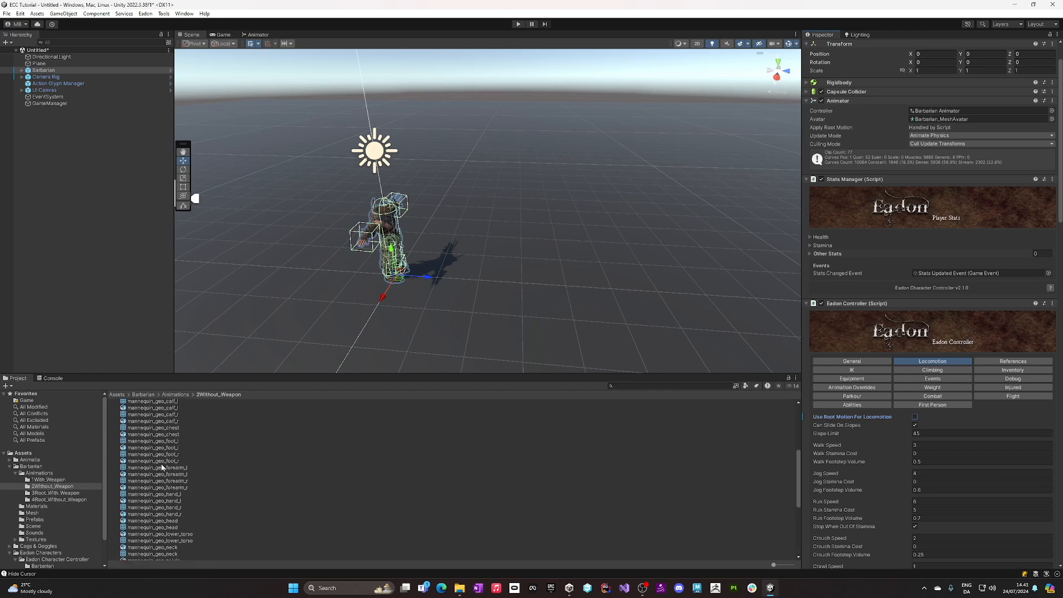
pyautogui.click(112, 462)
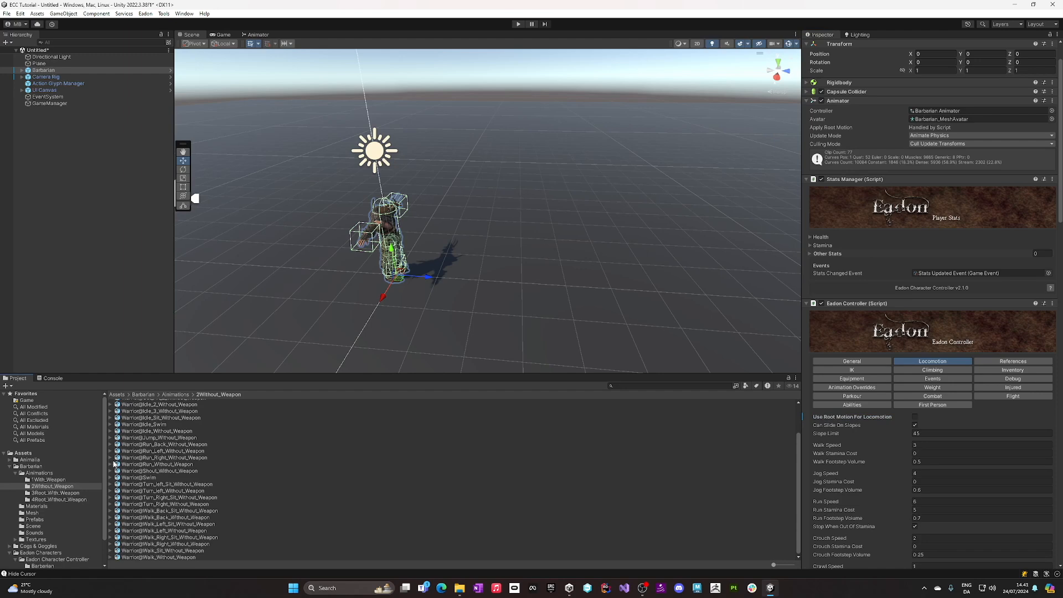
pyautogui.click(162, 465)
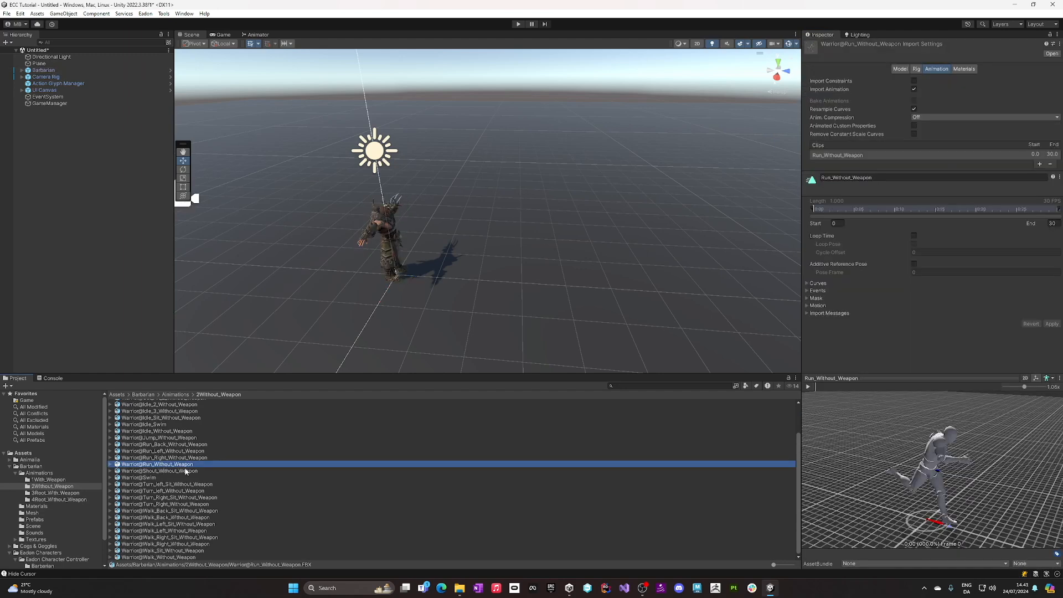
pyautogui.click(914, 236)
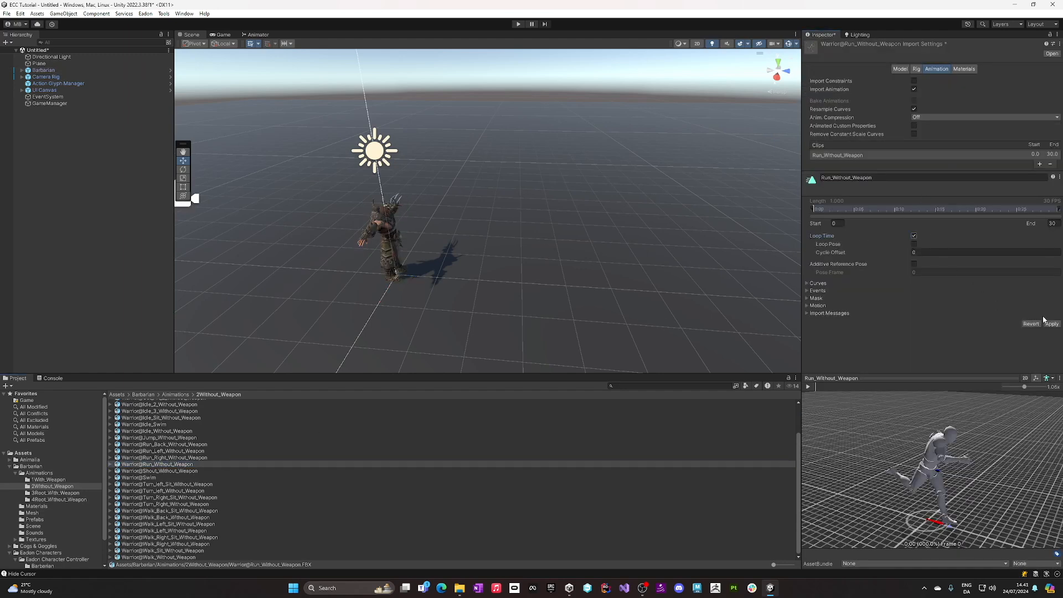
pyautogui.click(1052, 324)
pyautogui.click(160, 557)
pyautogui.click(914, 236)
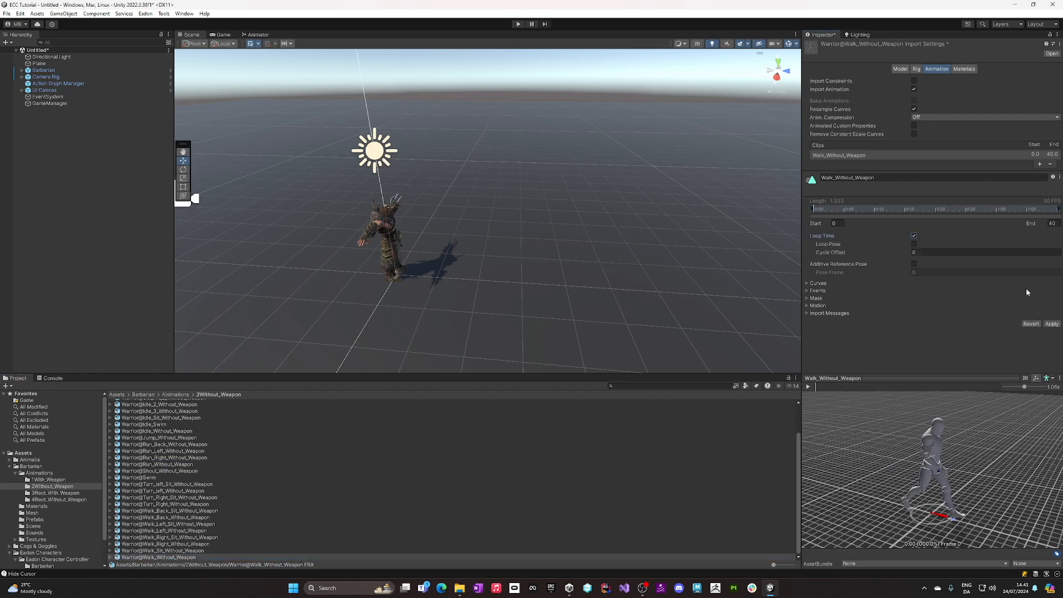
pyautogui.click(1052, 324)
# - Play-test the Barbarian's forward movement animations in the scene and exit play mode
pyautogui.click(518, 24)
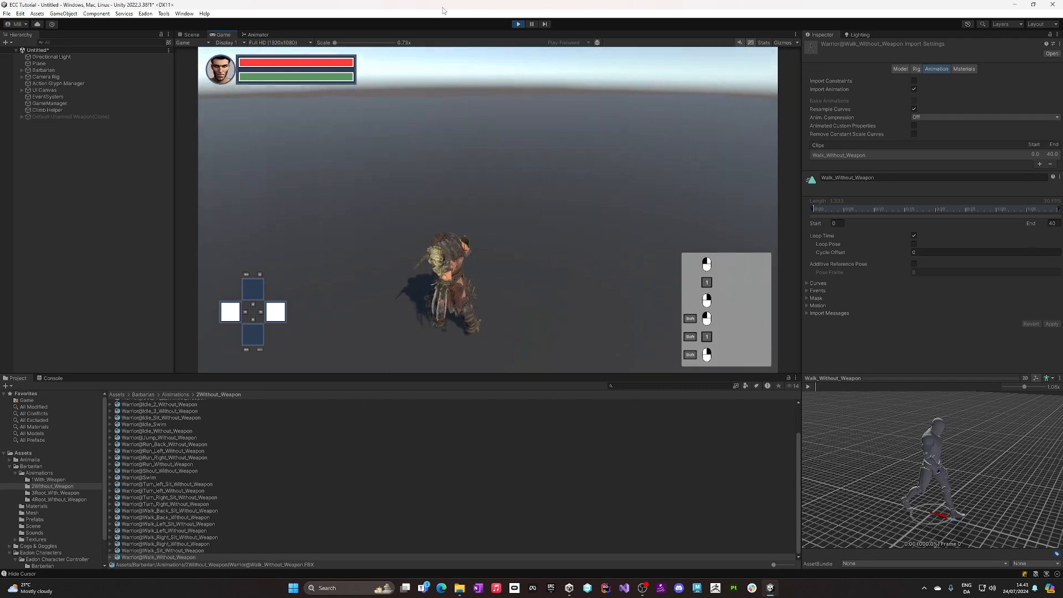
pyautogui.press('w')
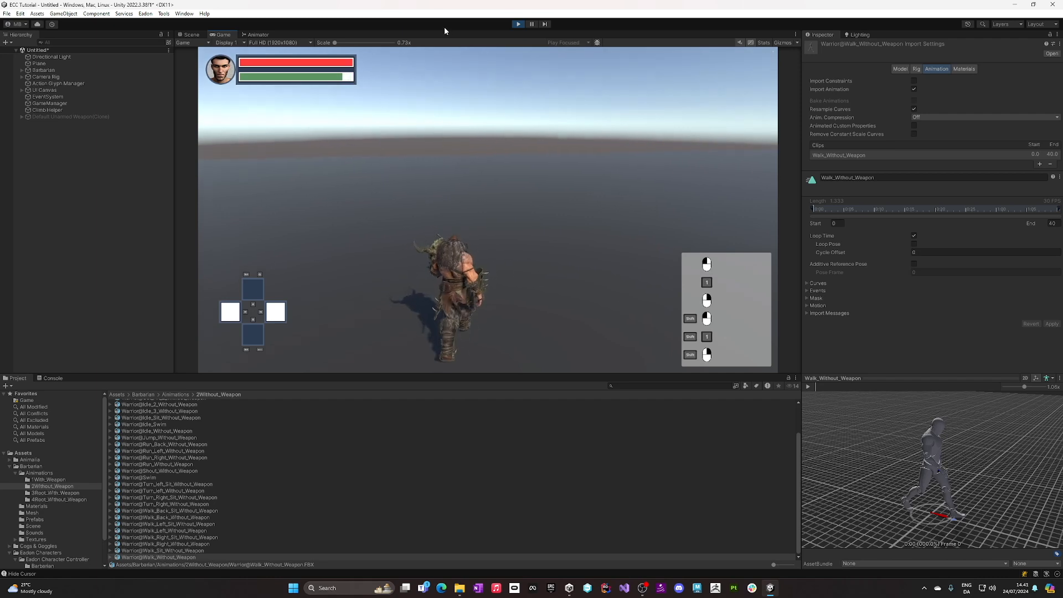
pyautogui.click(518, 24)
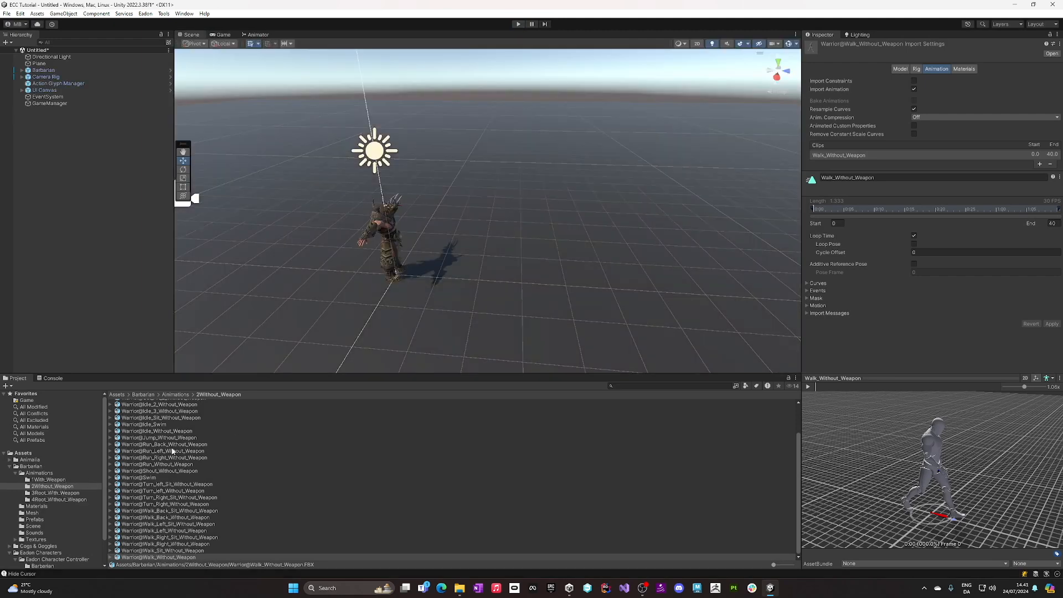
# - Look through the Barbarian's 2Without_Weapon and 1With_Weapon animation folders for attack animations
pyautogui.scroll(2, 178, 448)
pyautogui.scroll(-2, 177, 455)
pyautogui.click(62, 480)
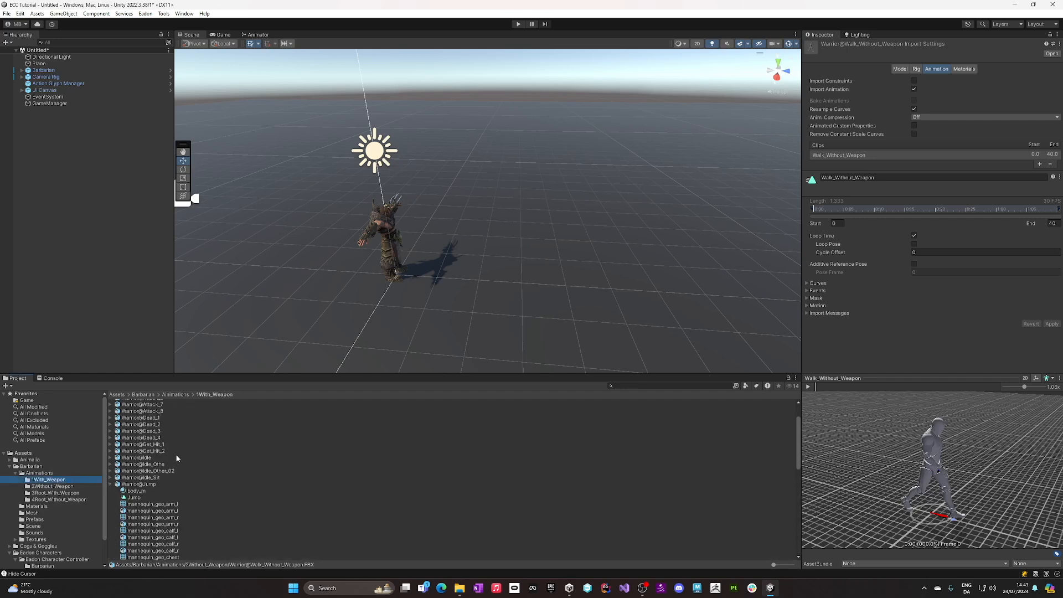
pyautogui.click(110, 485)
pyautogui.scroll(2, 202, 490)
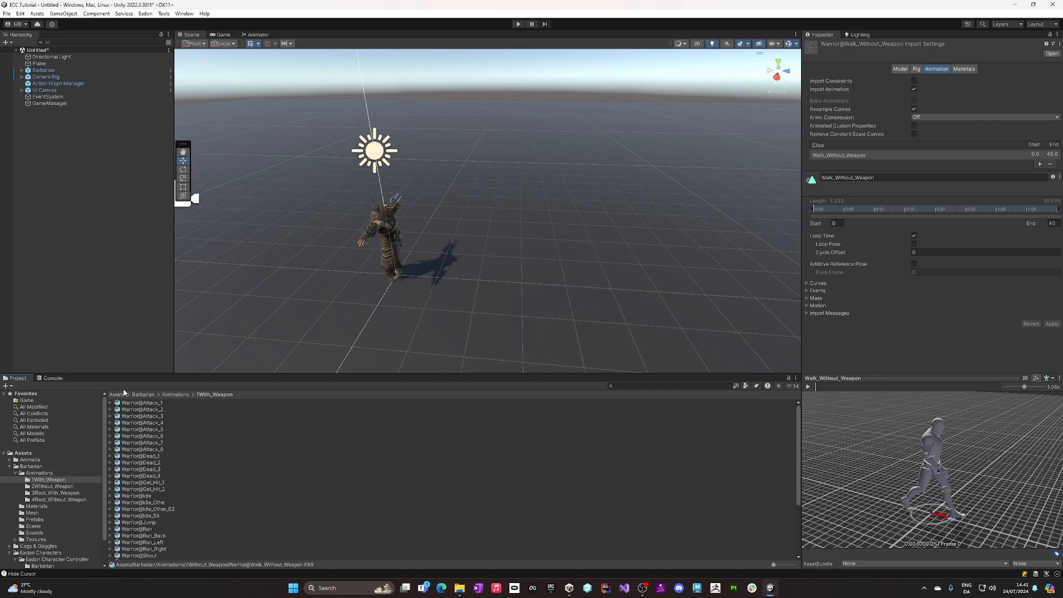
pyautogui.scroll(-2, 46, 559)
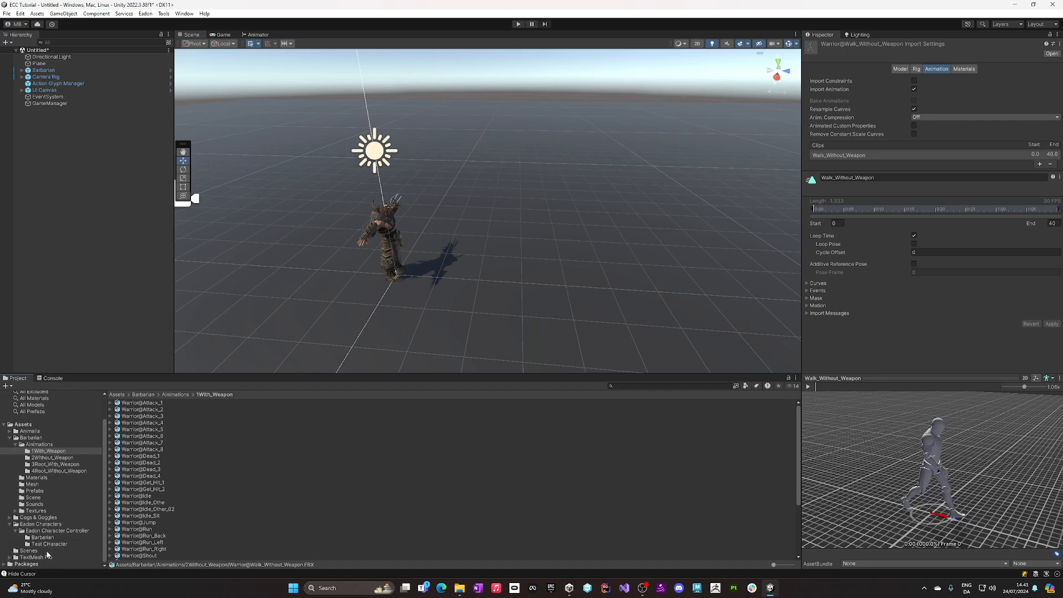
# - Set the Target Anim of the Barbarian Attack 1 item action, in the Eadon Barbarian folder, to Unarmed Attack 1
pyautogui.click(43, 537)
pyautogui.click(153, 417)
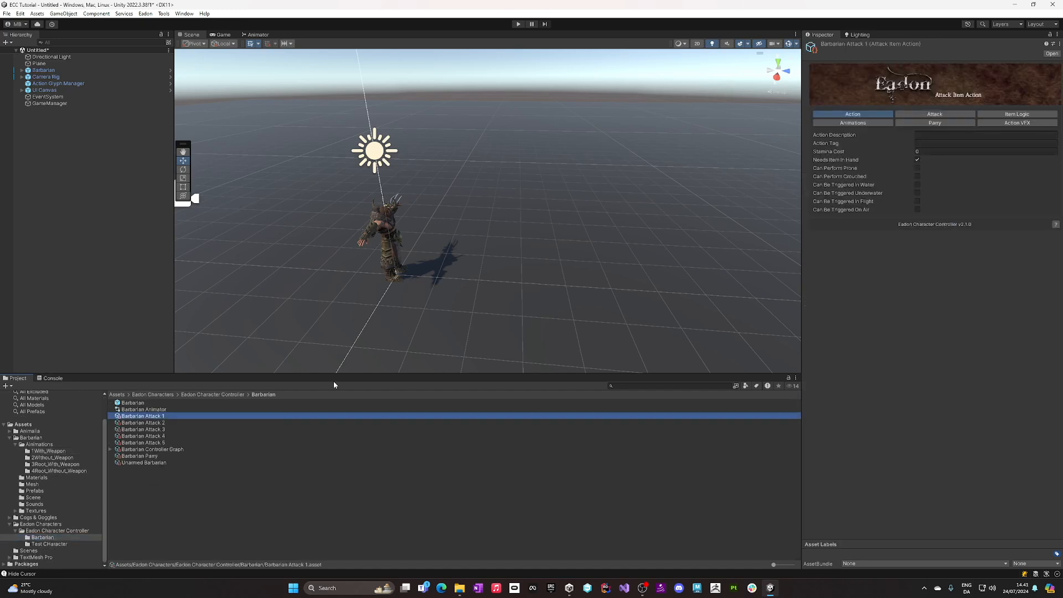
pyautogui.click(933, 115)
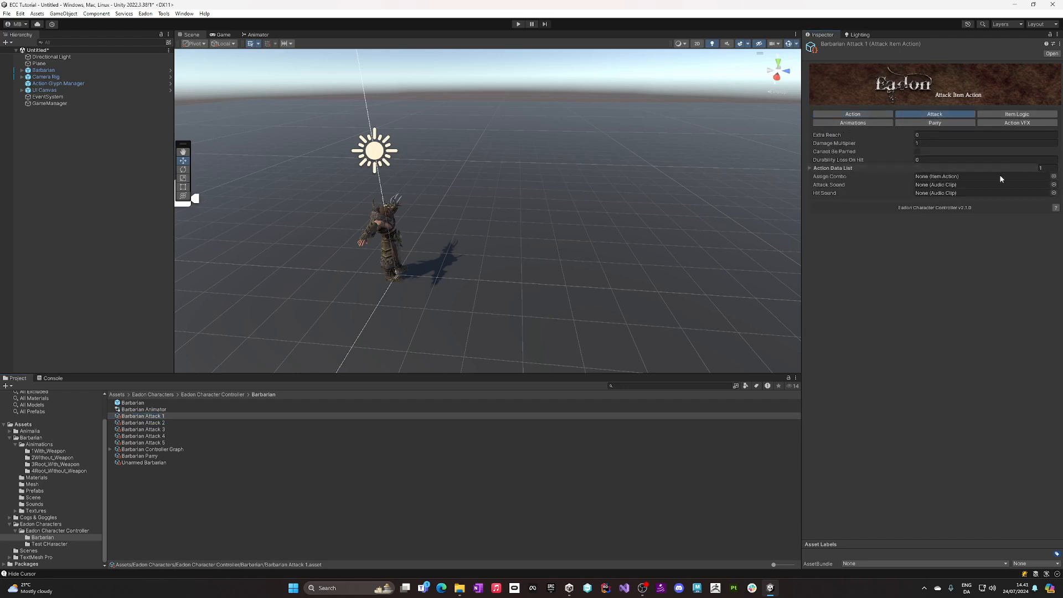
pyautogui.click(935, 123)
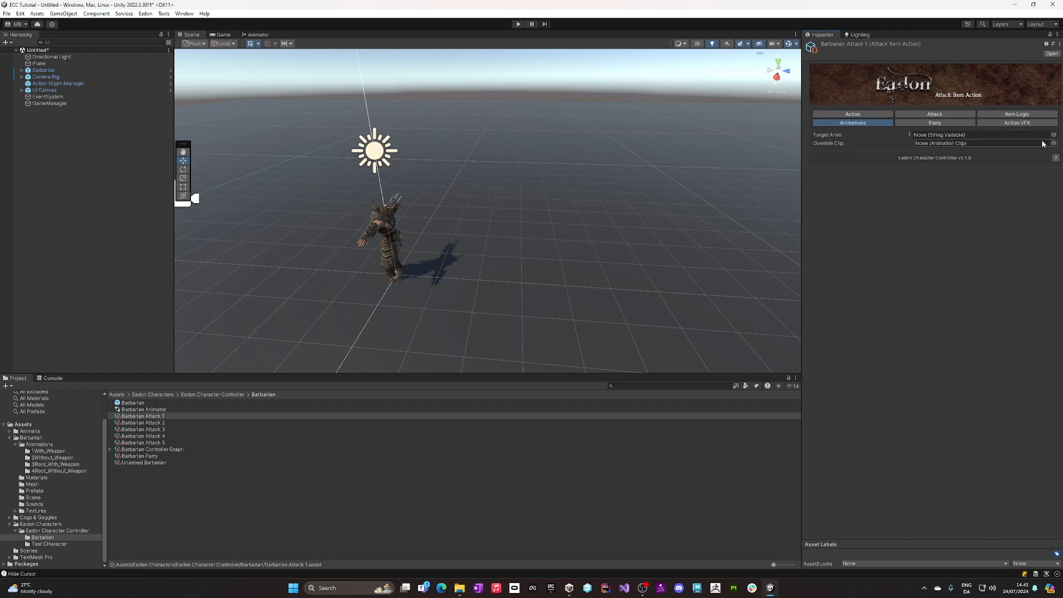
pyautogui.click(1054, 138)
pyautogui.scroll(-10, 994, 193)
pyautogui.doubleClick(715, 339)
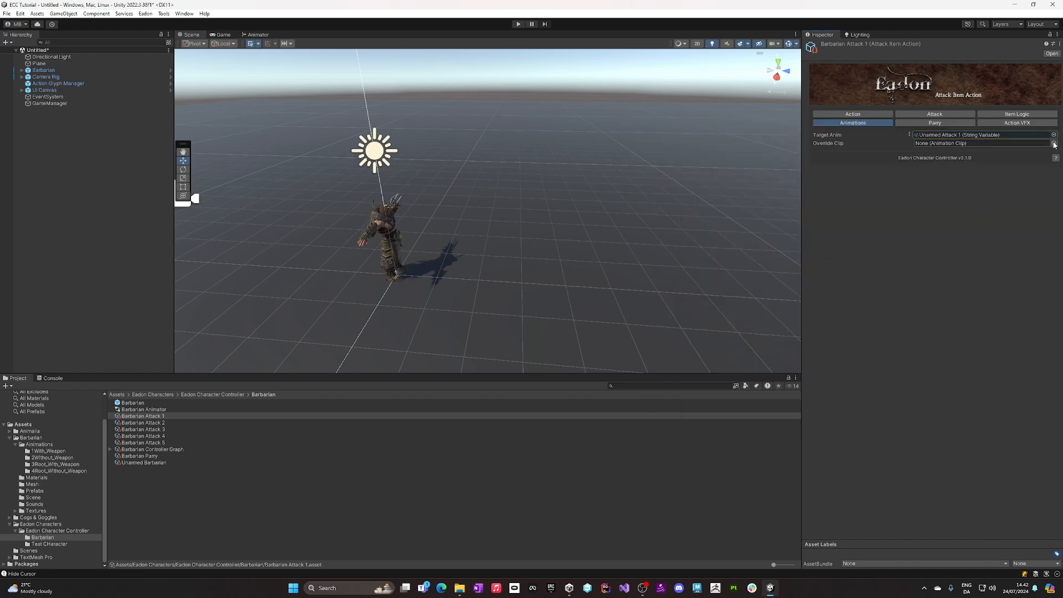
# - Assign the Attack_1 clip from the 1With_Weapon folder as the Override Clip of Barbarian Attack 1
pyautogui.click(1055, 144)
pyautogui.click(1056, 137)
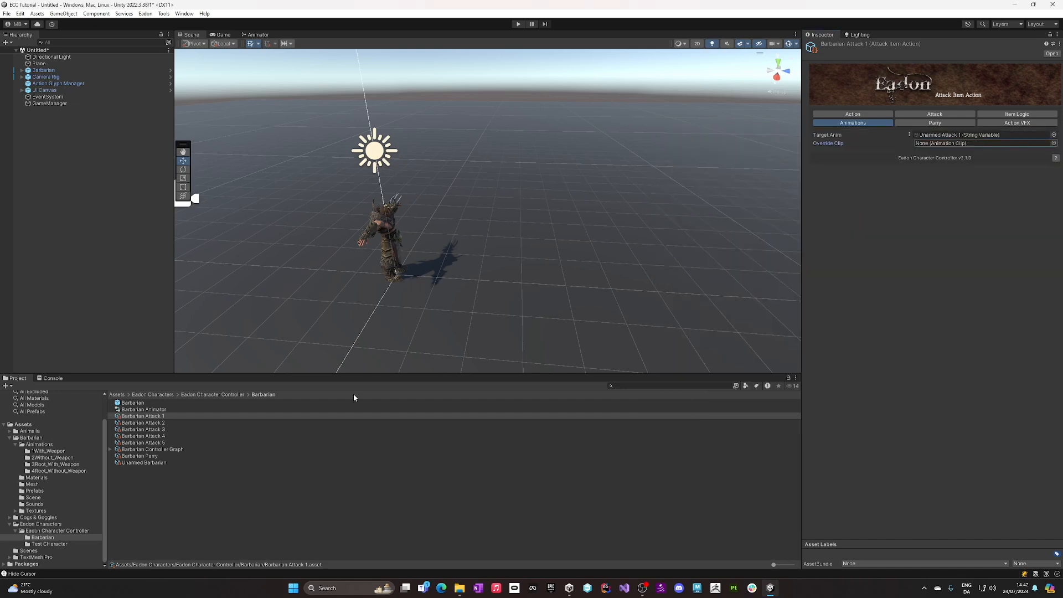
pyautogui.click(31, 452)
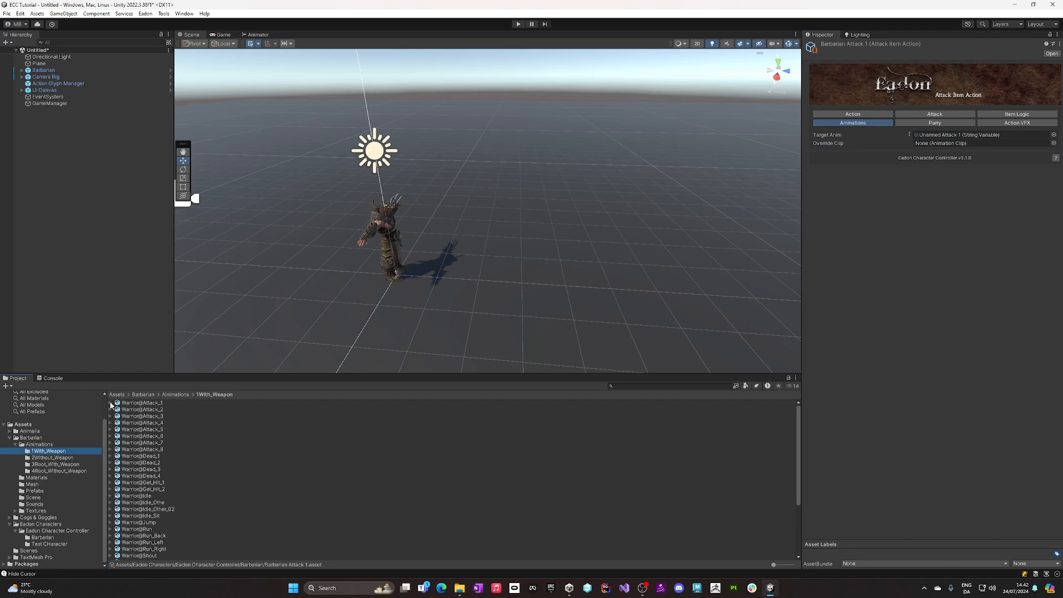
pyautogui.click(110, 404)
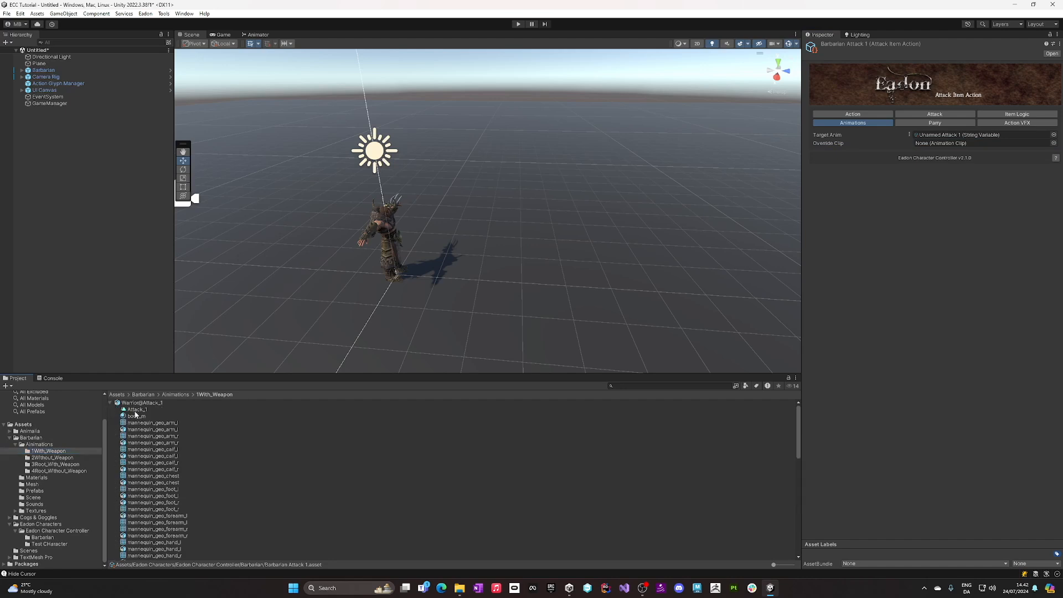
pyautogui.moveTo(131, 410); pyautogui.dragTo(935, 145)
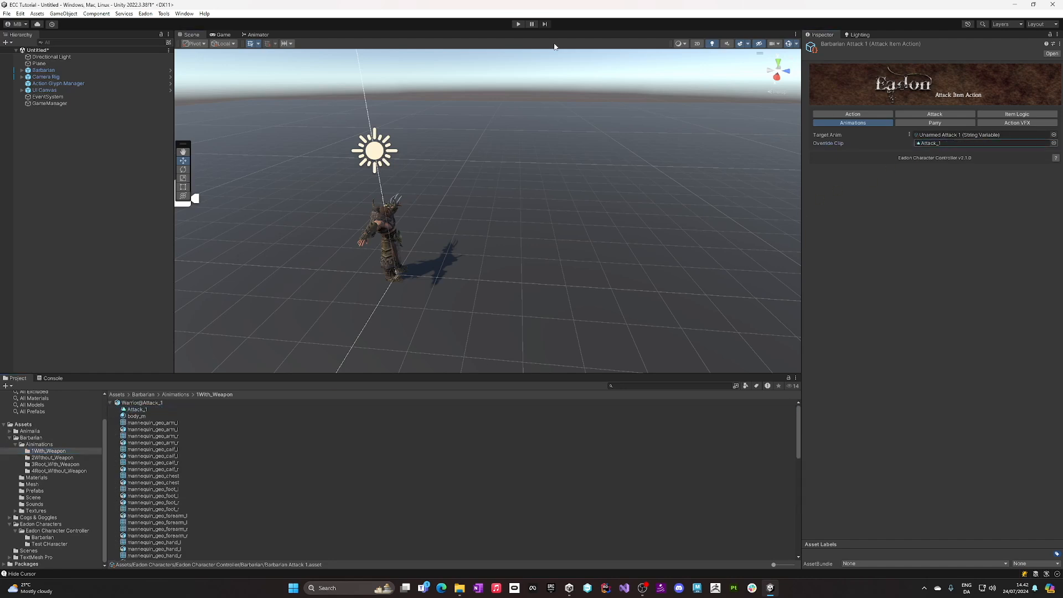
# - Play-test the Barbarian's unarmed attack in the scene
pyautogui.click(518, 24)
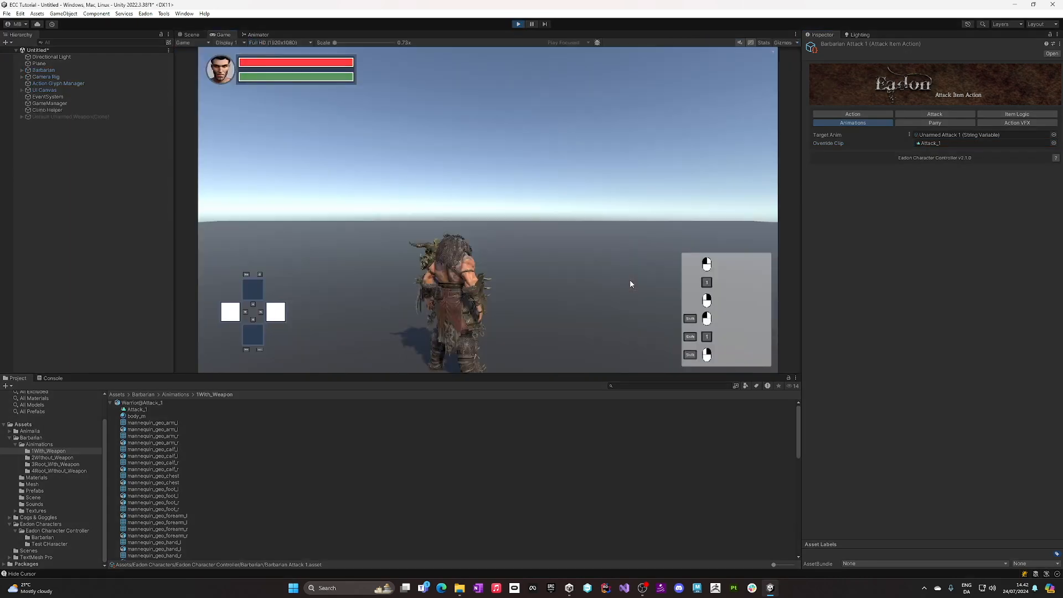
pyautogui.click(592, 156)
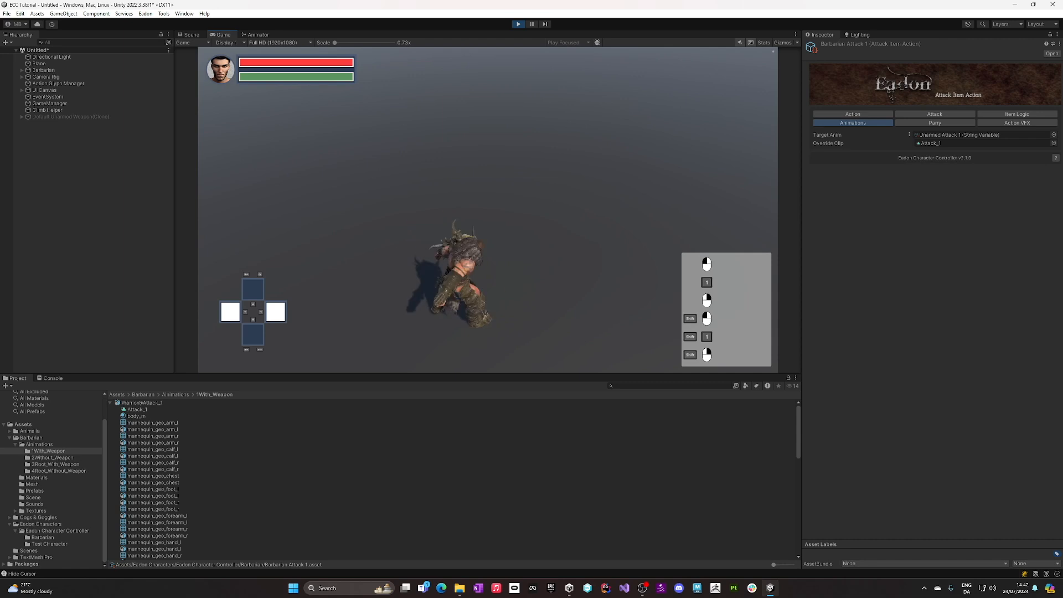
pyautogui.click(488, 210)
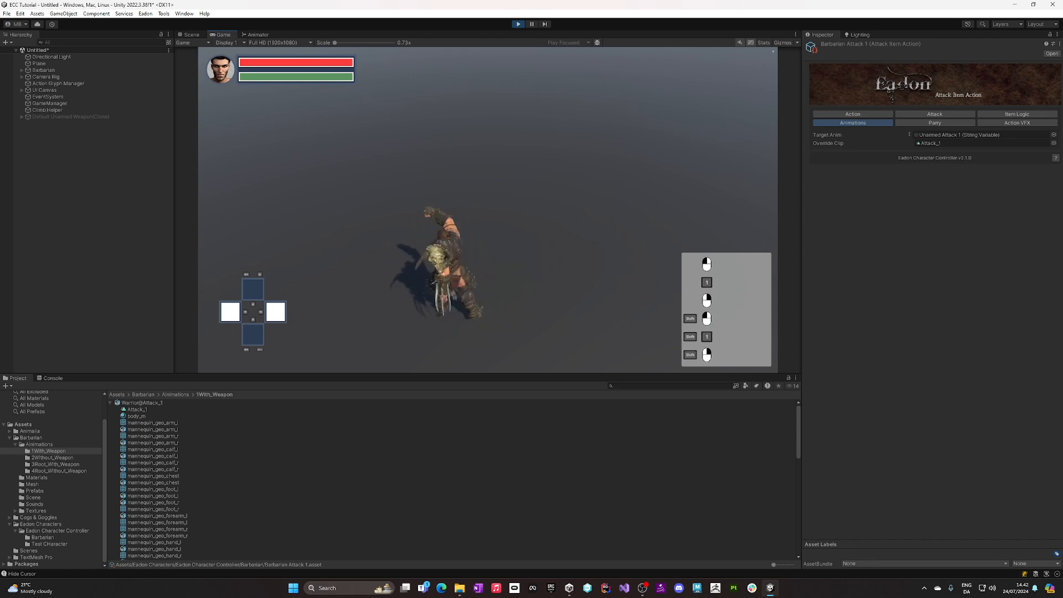
# - Trigger the Barbarian's attack once more in play mode and stop the play test
pyautogui.click(488, 210)
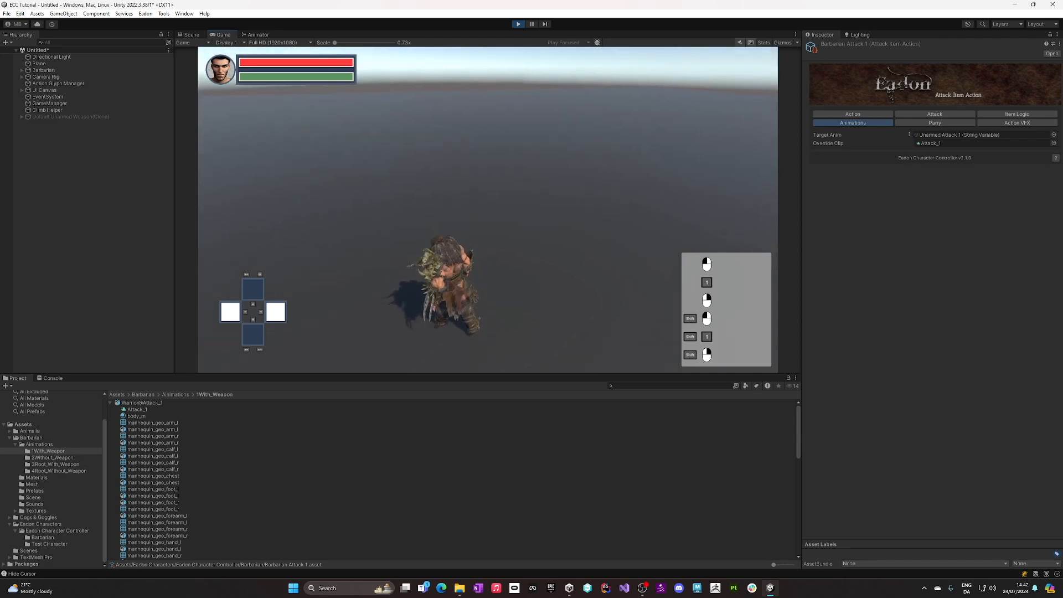
pyautogui.click(518, 24)
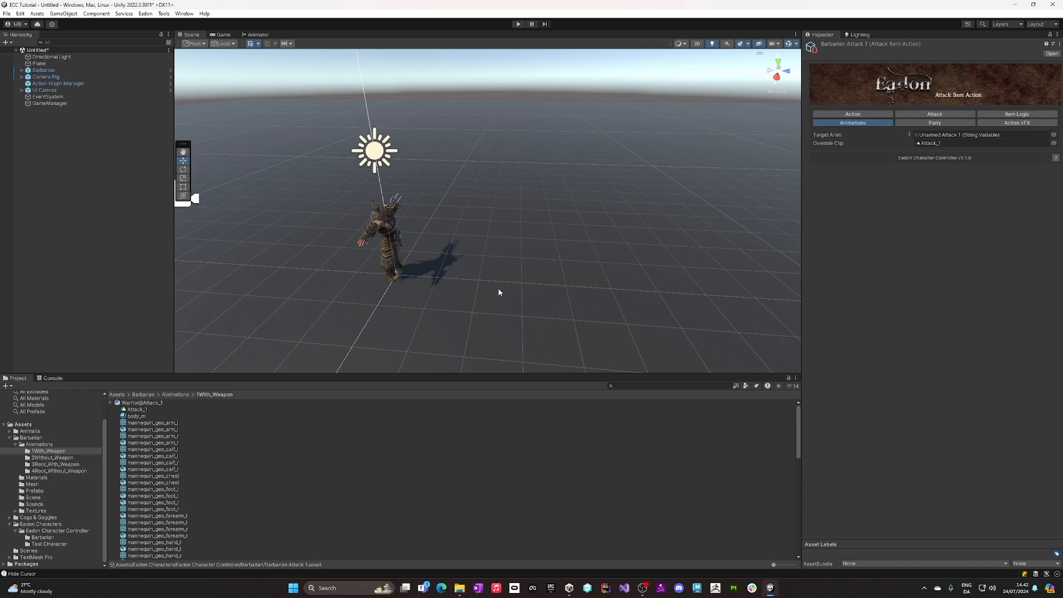
# - Delete the Barbarian, Camera Rig, Action Glyph Manager, UI Canvas, EventSystem and GameManager from the scene
pyautogui.hotkey('ctrl', 'n')
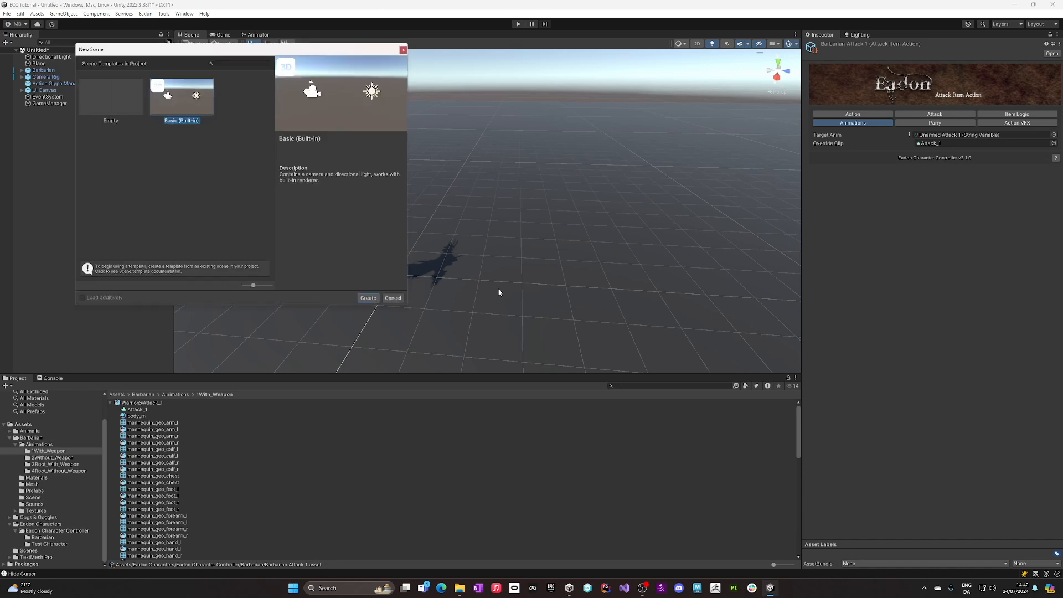
pyautogui.click(393, 298)
pyautogui.click(73, 70)
pyautogui.keyDown('shift'); pyautogui.click(67, 105); pyautogui.keyUp('shift')
pyautogui.press('Delete')
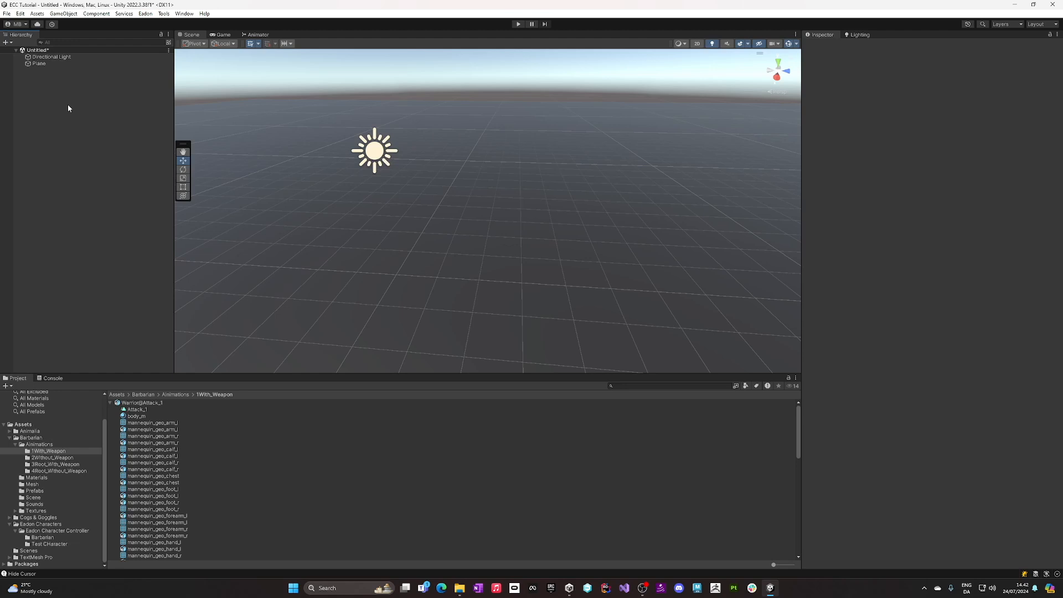
# - Add Spider_Prefab from the Animalia > Insect > Spider > Meshes folder to the scene
pyautogui.click(110, 402)
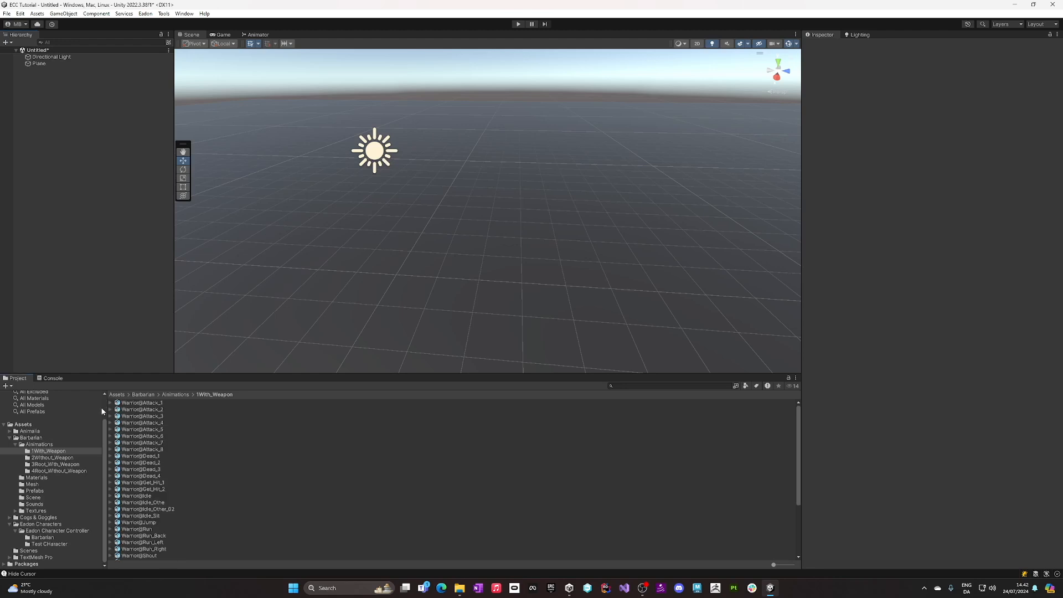
pyautogui.click(15, 445)
pyautogui.click(10, 459)
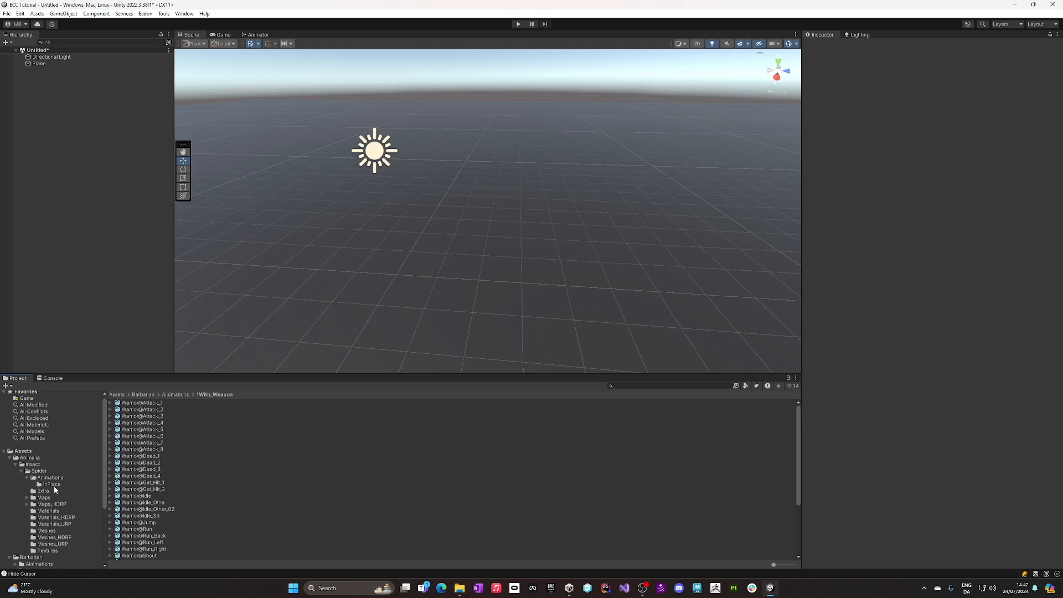
pyautogui.click(39, 532)
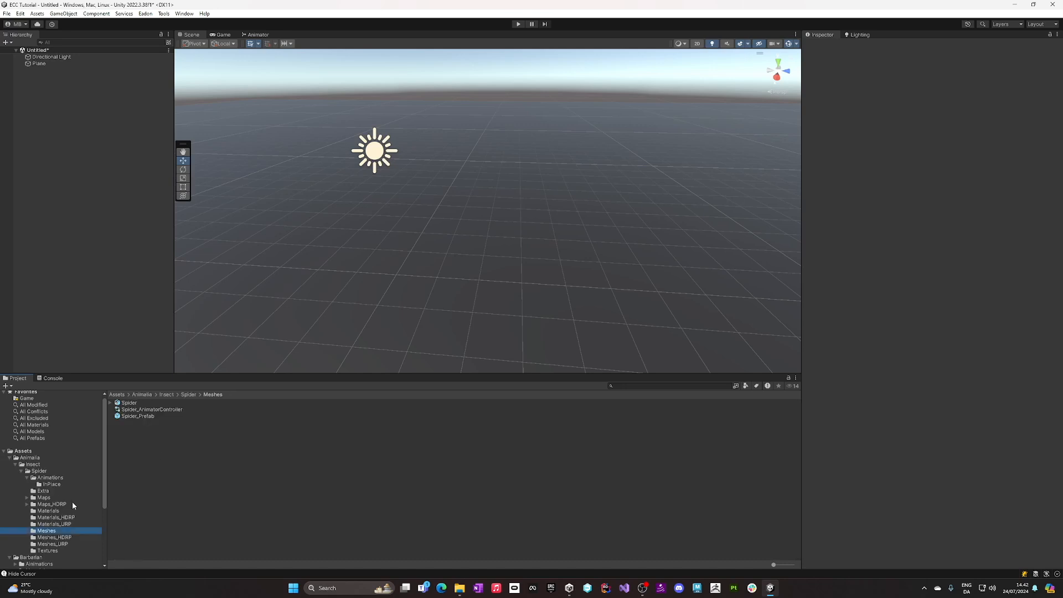
pyautogui.moveTo(132, 418); pyautogui.dragTo(110, 270)
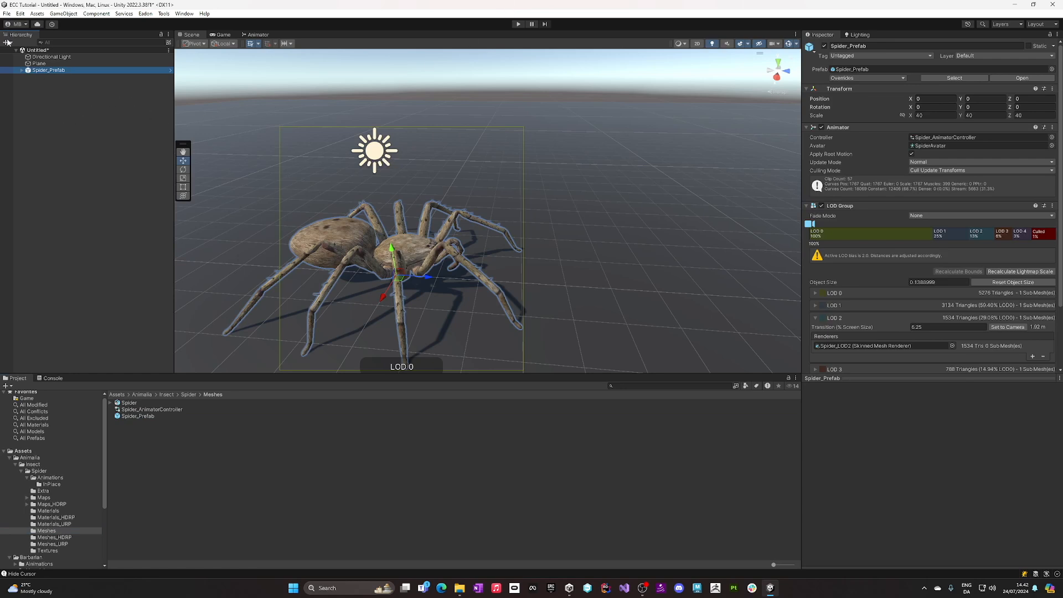
# - Examine the spider's full bone hierarchy under RigRoot, including the RigPelvis and right mouth bones on the model
pyautogui.click(21, 70)
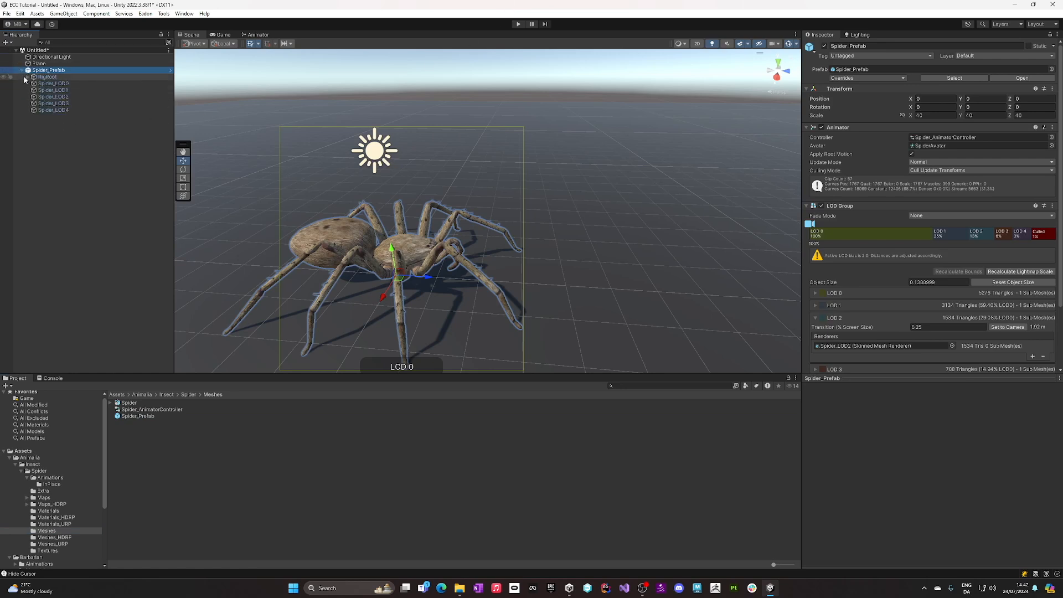
pyautogui.click(28, 77)
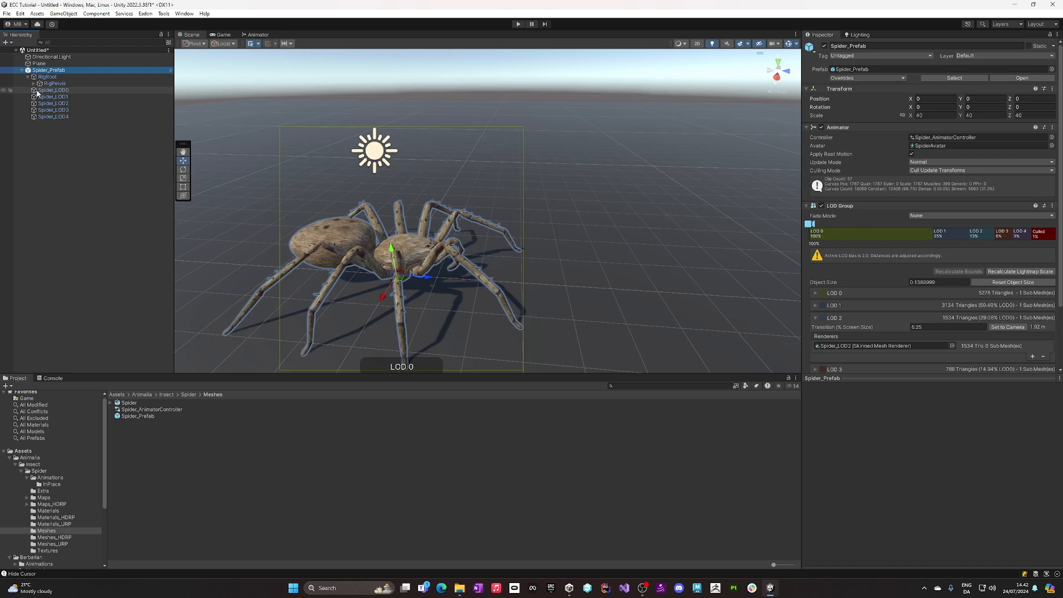
pyautogui.keyDown('alt'); pyautogui.click(34, 83); pyautogui.keyUp('alt')
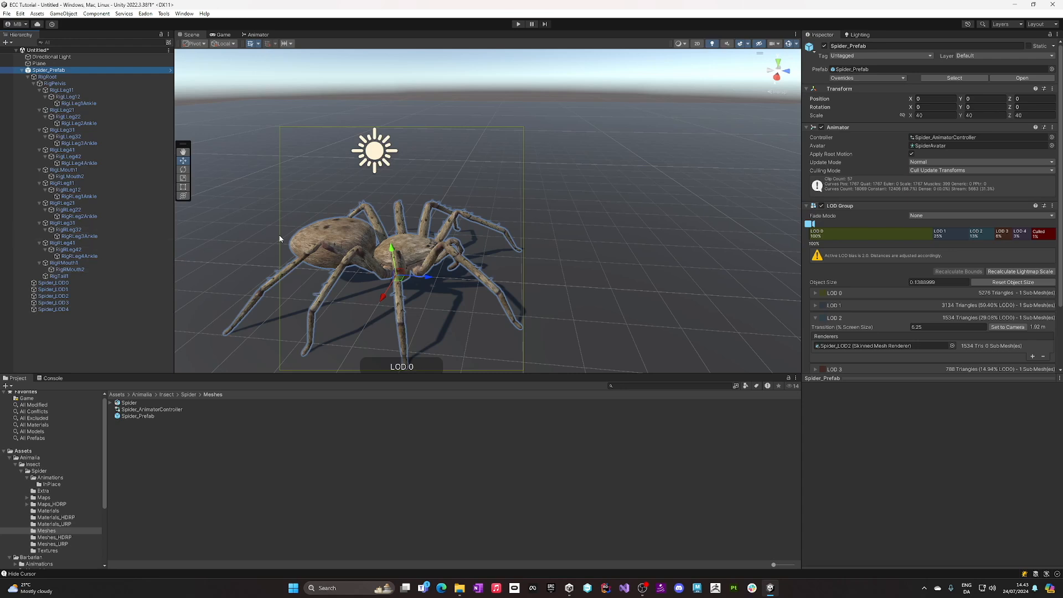
pyautogui.click(72, 84)
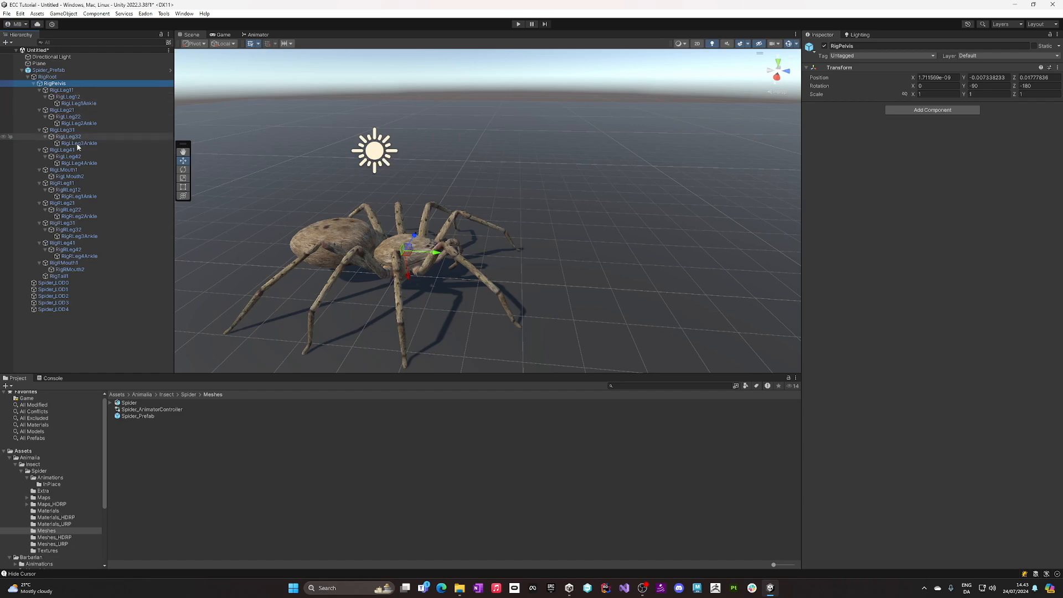
pyautogui.click(70, 265)
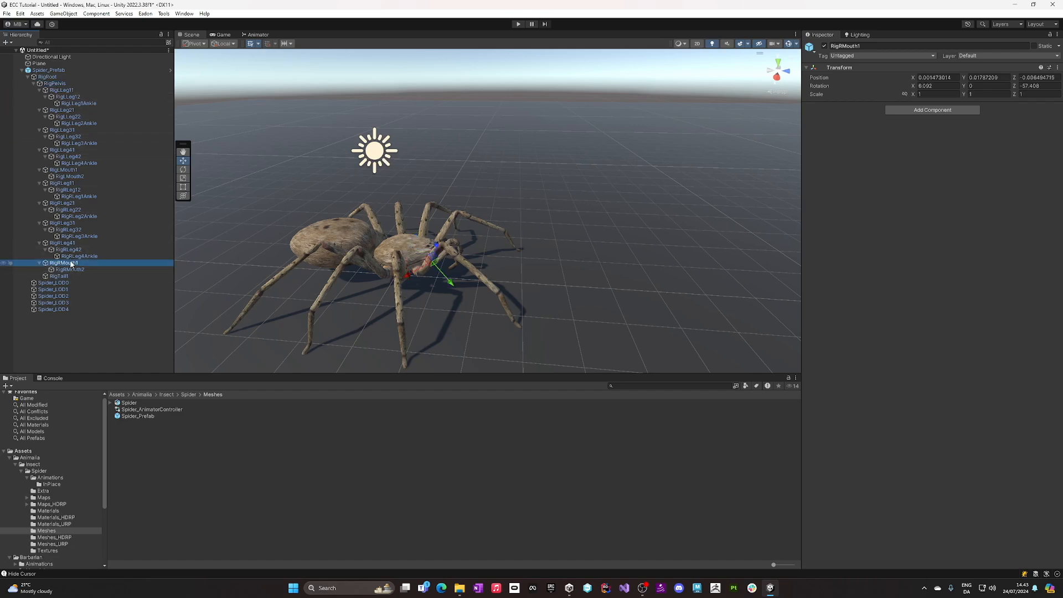
pyautogui.click(71, 269)
pyautogui.keyDown('alt'); pyautogui.moveTo(377, 281); pyautogui.dragTo(468, 331); pyautogui.keyUp('alt')
pyautogui.scroll(10, 424, 263)
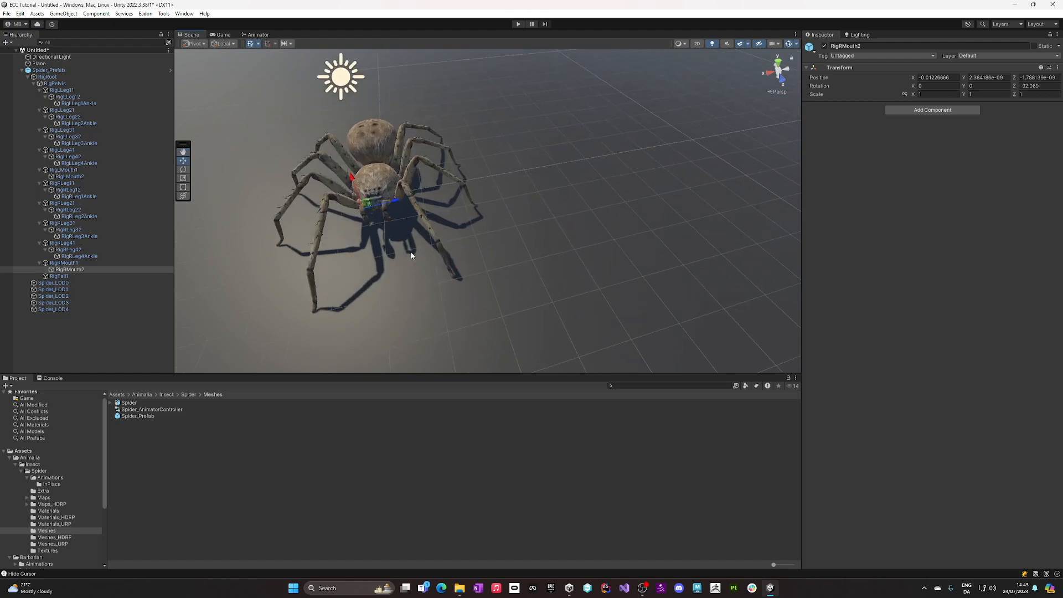
pyautogui.scroll(6, 451, 229)
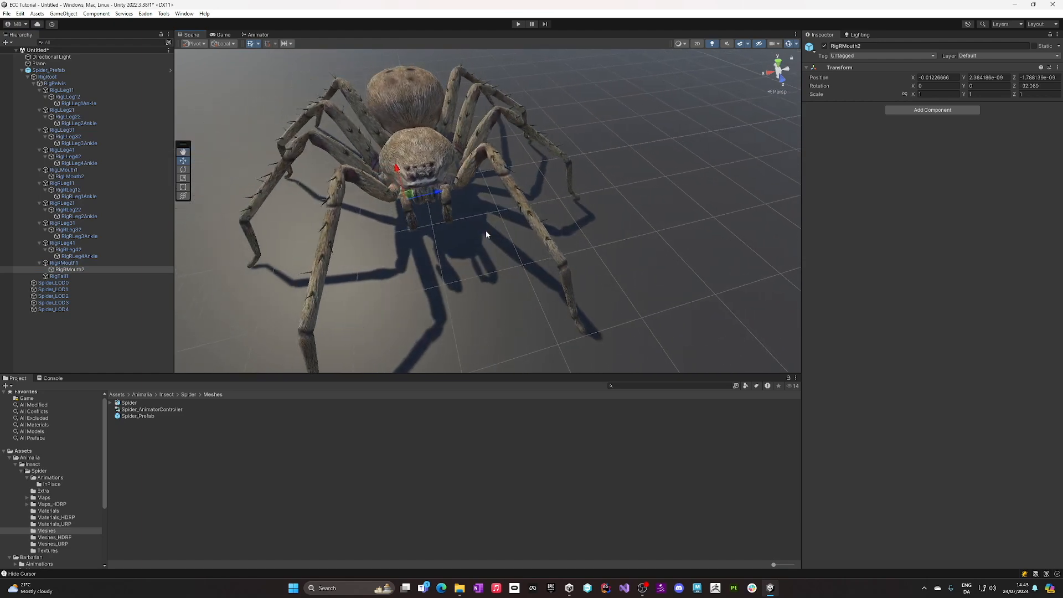
pyautogui.press('w')
pyautogui.click(424, 195)
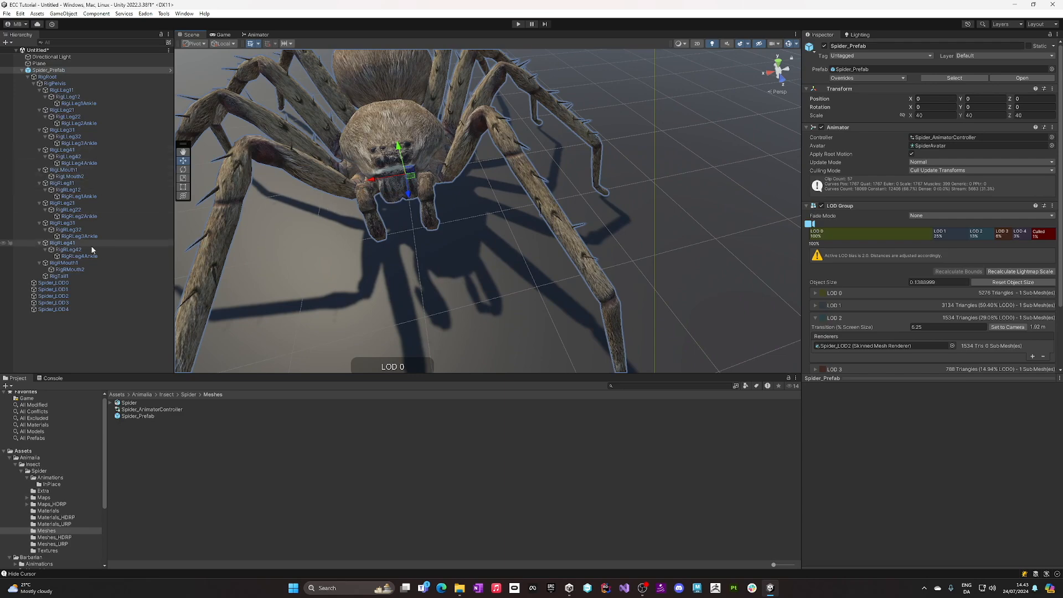
pyautogui.scroll(-6, 354, 281)
pyautogui.scroll(-2, 355, 281)
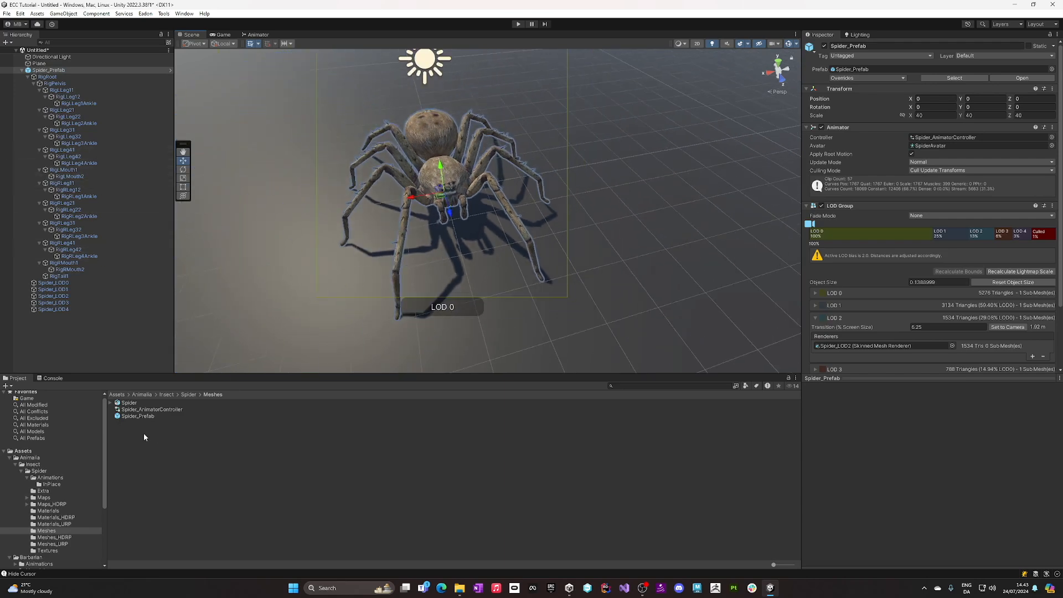
# - Create an Eadon Bone Mapper asset in the Assets folder and name it Spider Bone Mapper
pyautogui.click(117, 395)
pyautogui.rightClick(159, 470)
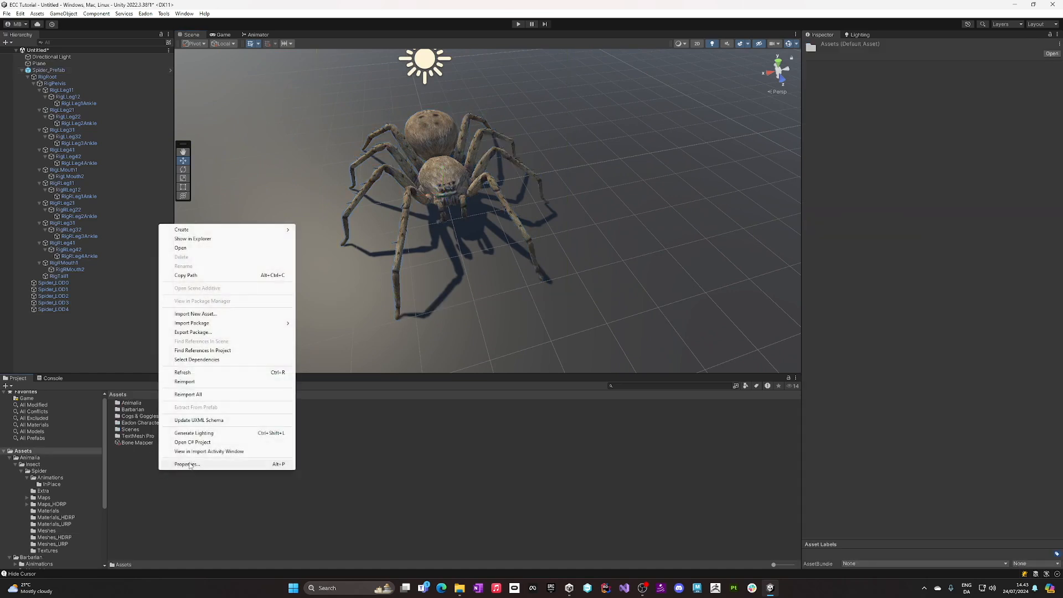
pyautogui.moveTo(258, 230)
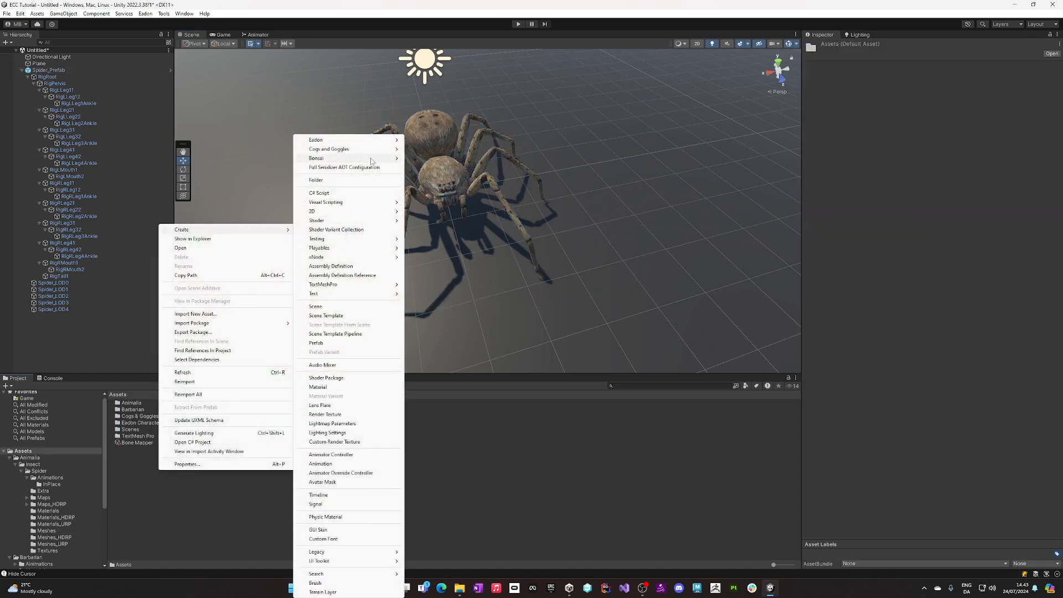
pyautogui.moveTo(368, 140)
pyautogui.click(456, 233)
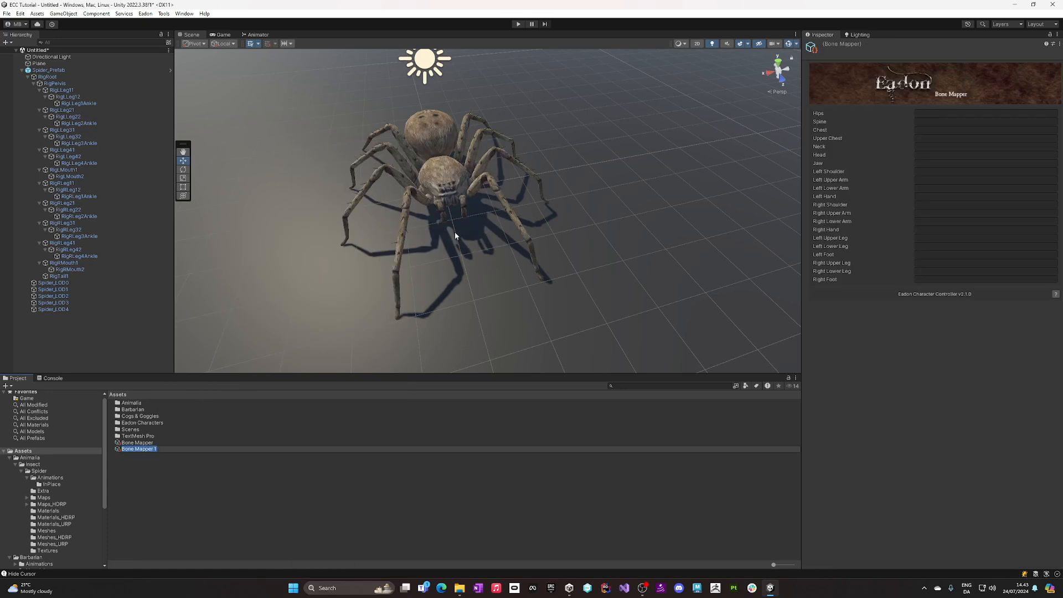
pyautogui.press('Right')
pyautogui.write('Spider')
pyautogui.press('Return')
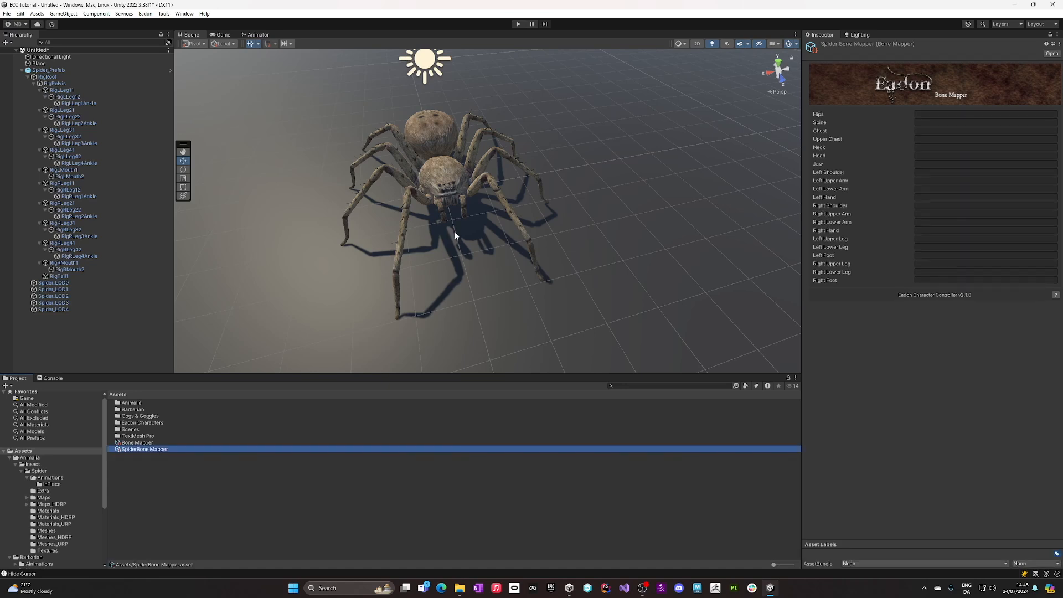
pyautogui.press('F2')
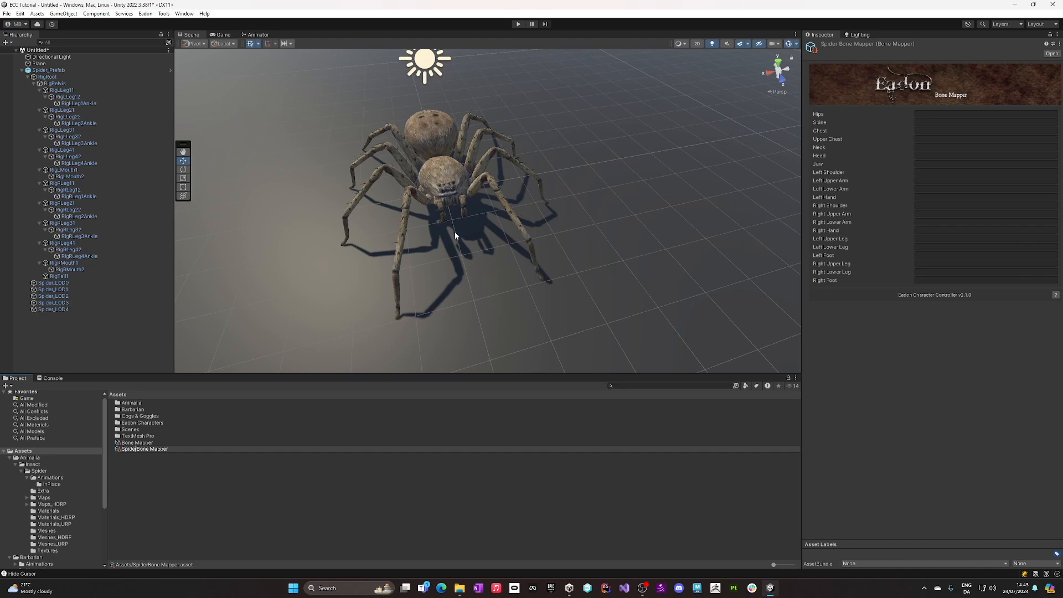
# - Lock the Inspector on the Spider Bone Mapper and set its Hips bone to RigPelvis
pyautogui.click(1058, 35)
pyautogui.click(967, 37)
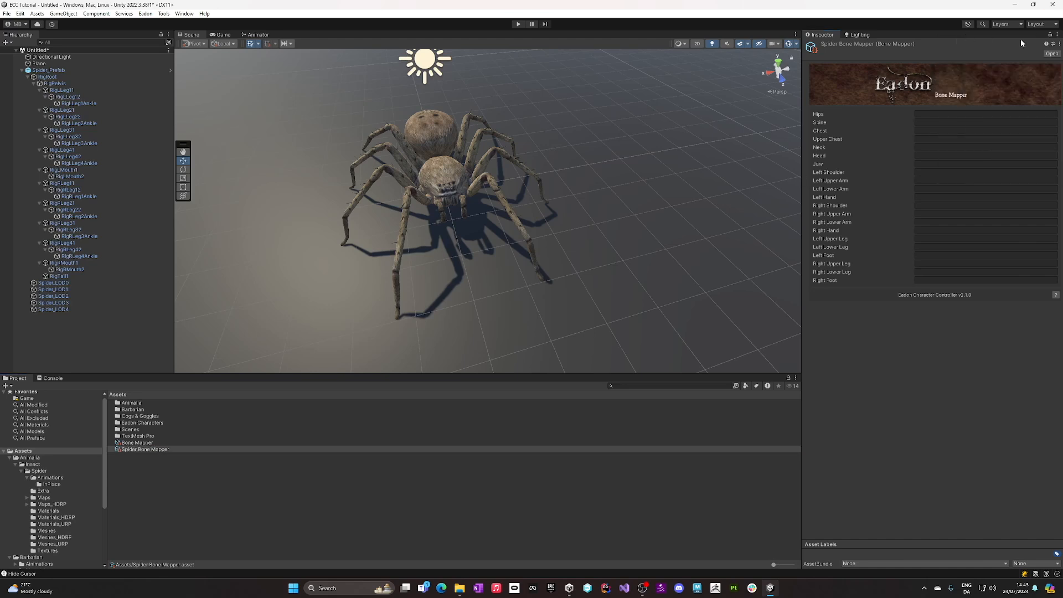
pyautogui.click(83, 84)
pyautogui.click(83, 84)
pyautogui.hotkey('ctrl', 'c')
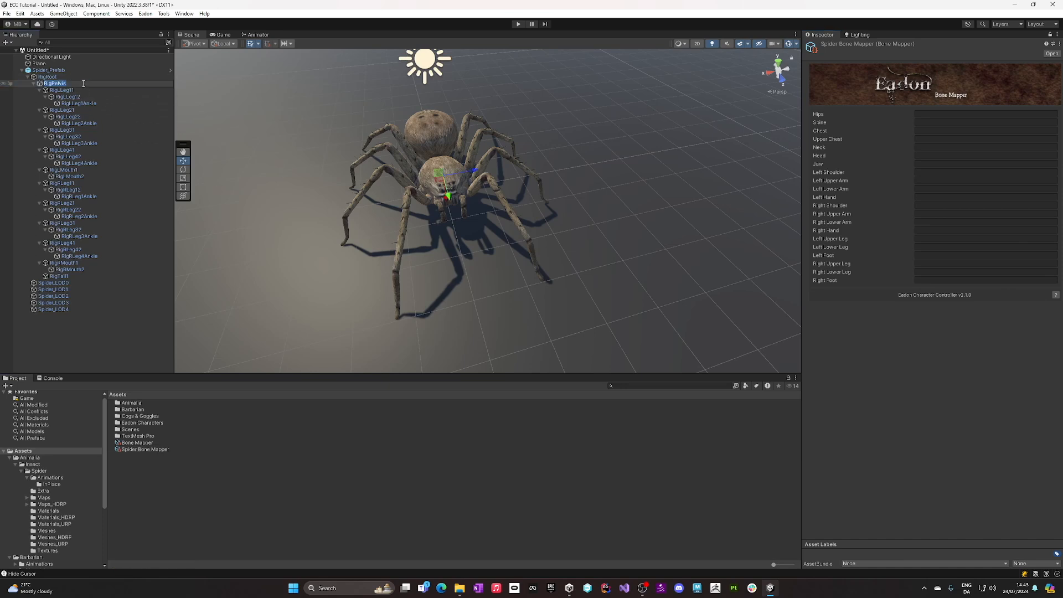
pyautogui.click(914, 113)
pyautogui.hotkey('ctrl', 'v')
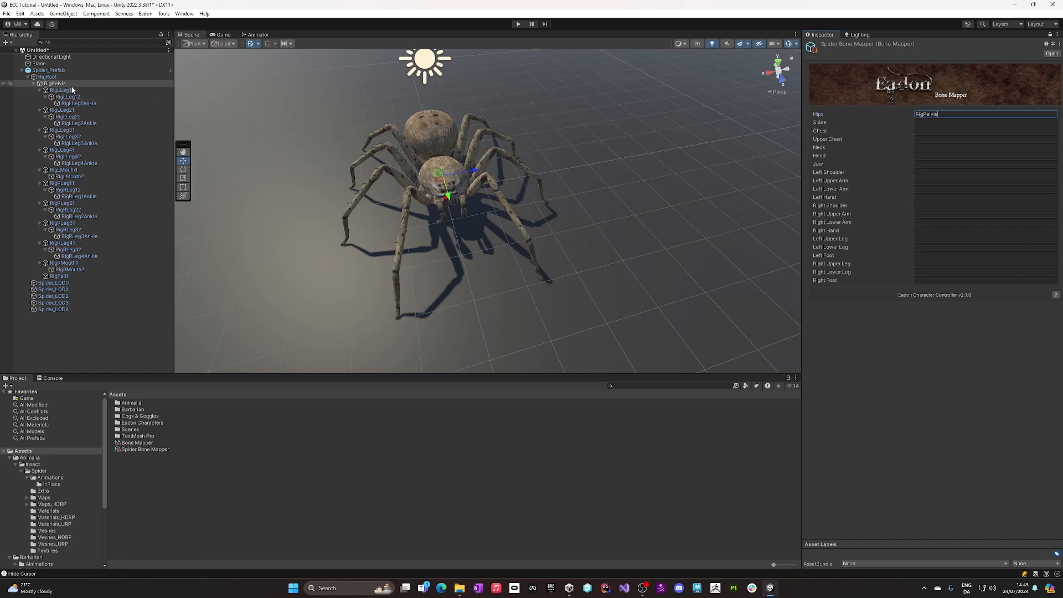
# - Set the Upper Chest bone of the Spider Bone Mapper to RigTail1, copying the name from the hierarchy
pyautogui.click(79, 275)
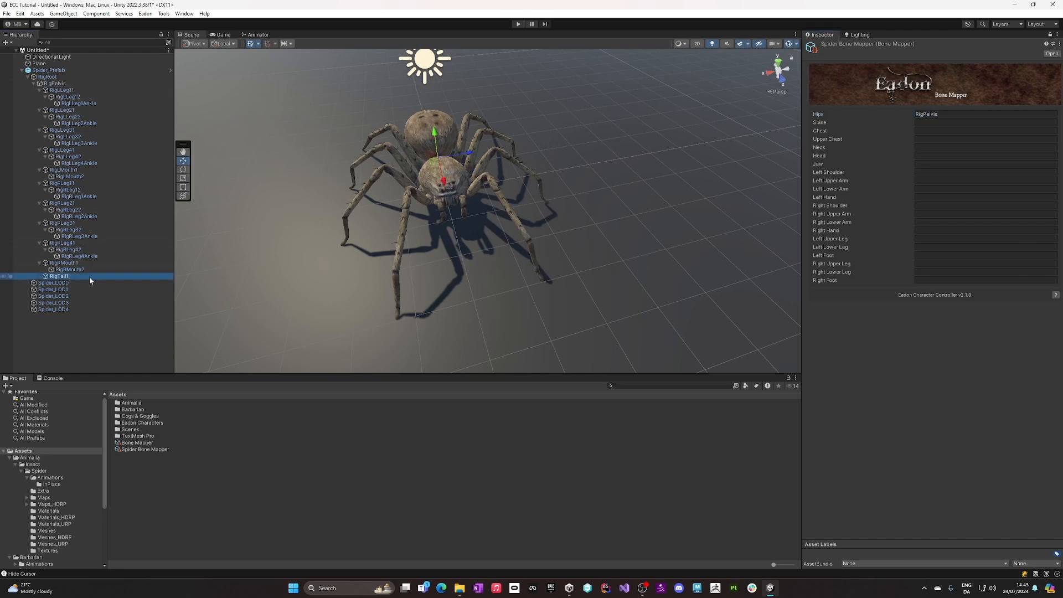
pyautogui.press('F2')
pyautogui.hotkey('ctrl', 'c')
pyautogui.click(924, 139)
pyautogui.hotkey('ctrl', 'v')
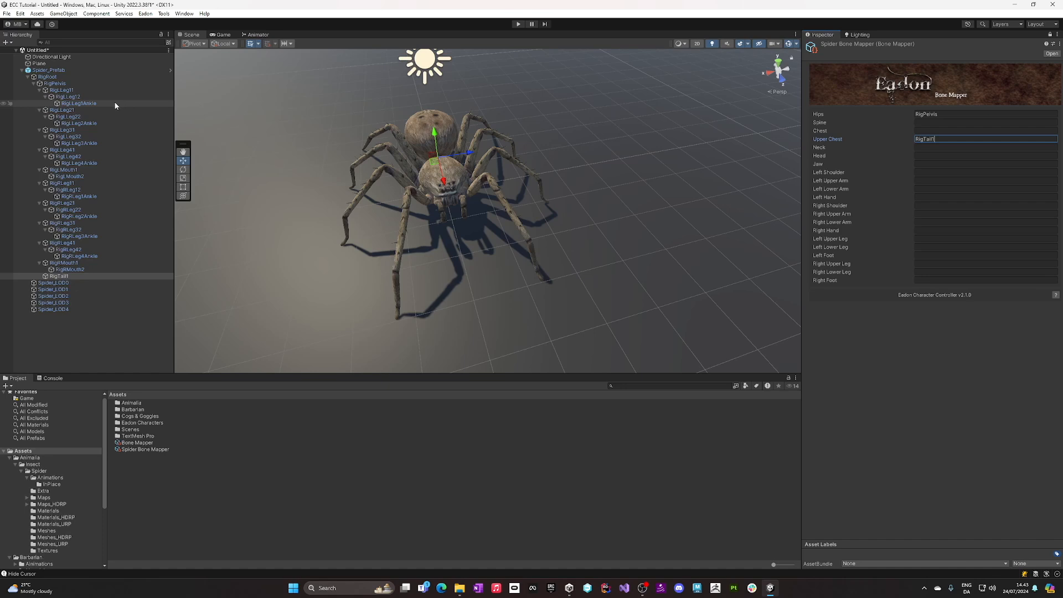
# - Set the Left Shoulder bone of the Spider Bone Mapper to RigLLeg11
pyautogui.click(71, 91)
pyautogui.click(72, 90)
pyautogui.hotkey('ctrl', 'c')
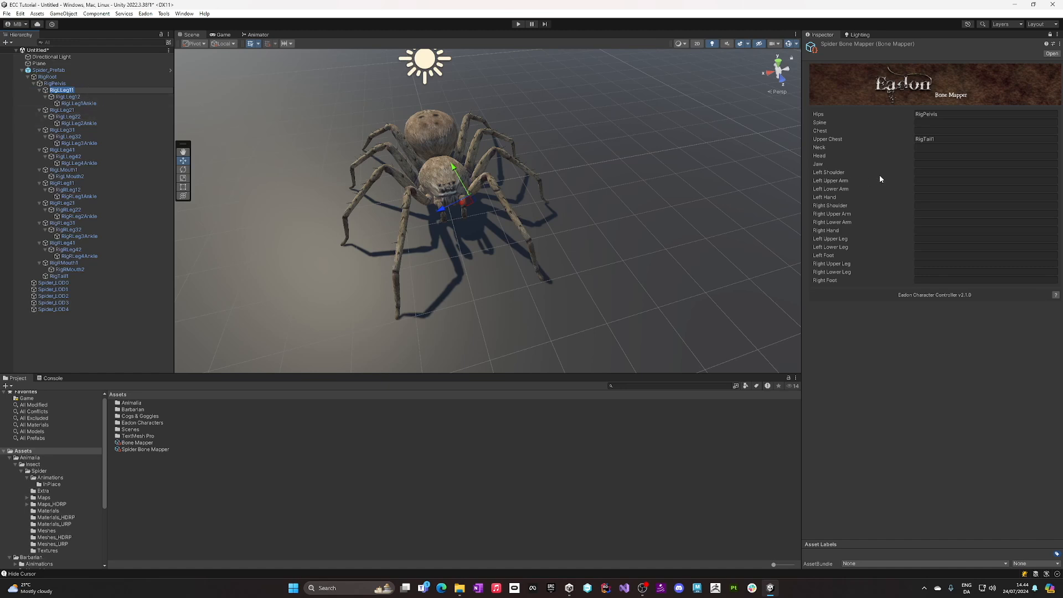
pyautogui.click(933, 172)
pyautogui.hotkey('ctrl', 'v')
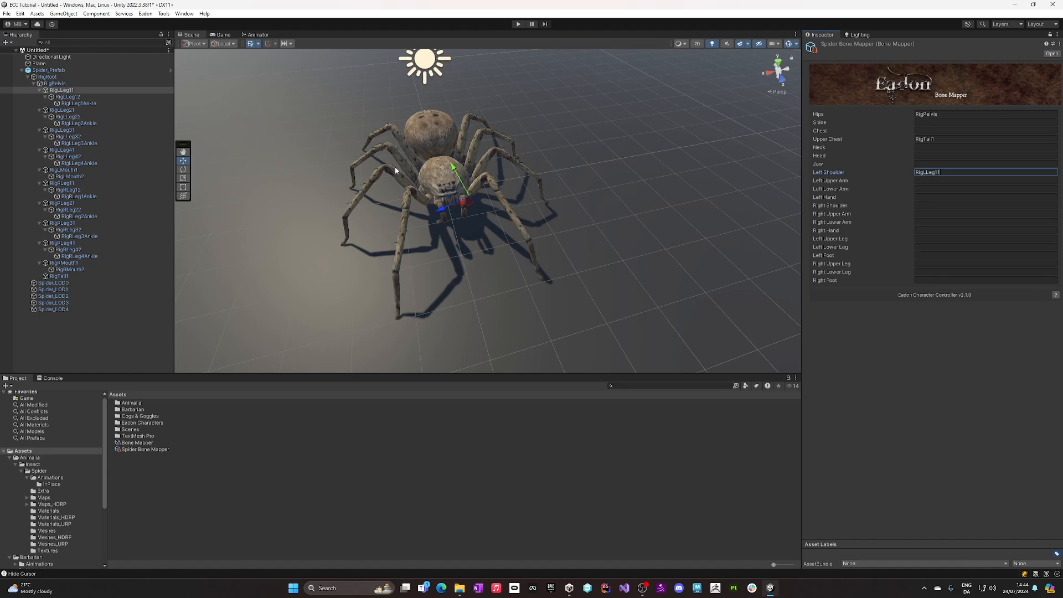
# - Set the Left Lower Arm bone of the Spider Bone Mapper to RigLLeg12
pyautogui.click(104, 98)
pyautogui.click(105, 99)
pyautogui.hotkey('ctrl', 'c')
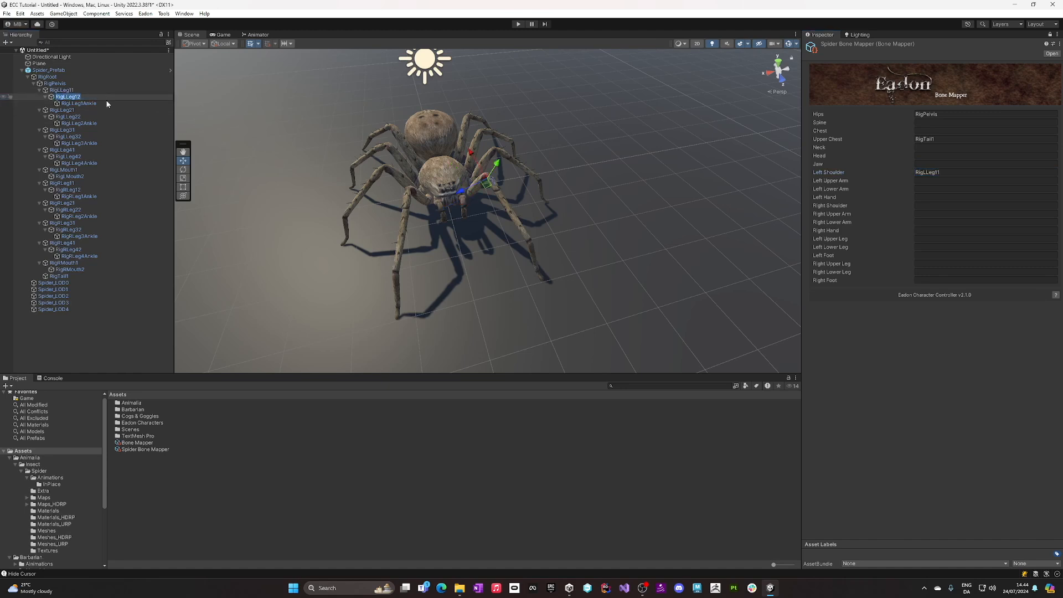
pyautogui.click(968, 188)
pyautogui.hotkey('ctrl', 'v')
# - Set the Left Hand bone of the Spider Bone Mapper to RigLLeg1Ankle, leaving Left Upper Arm empty
pyautogui.click(121, 103)
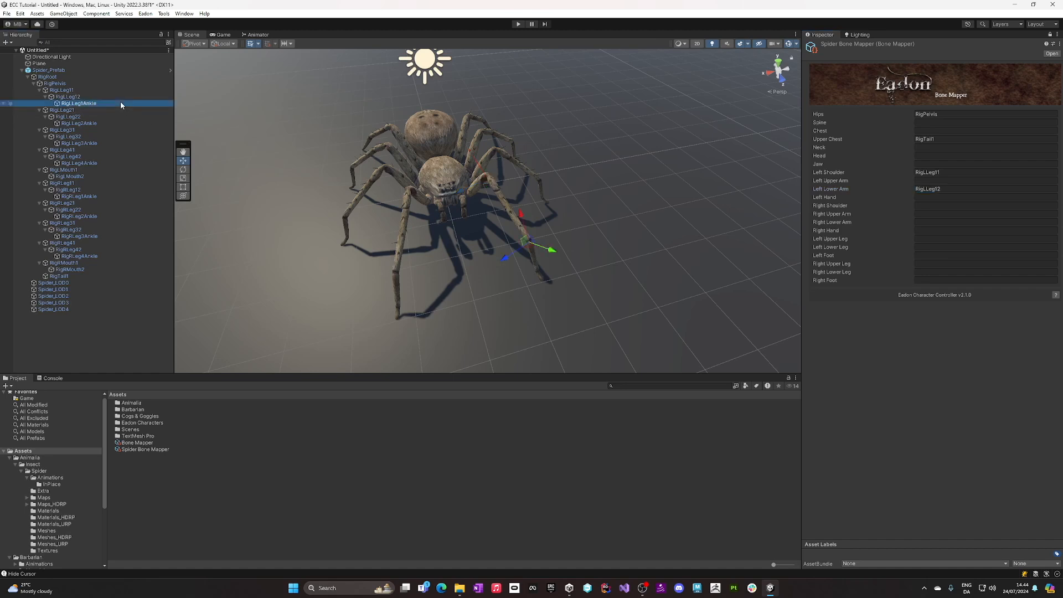
pyautogui.click(121, 103)
pyautogui.hotkey('ctrl', 'c')
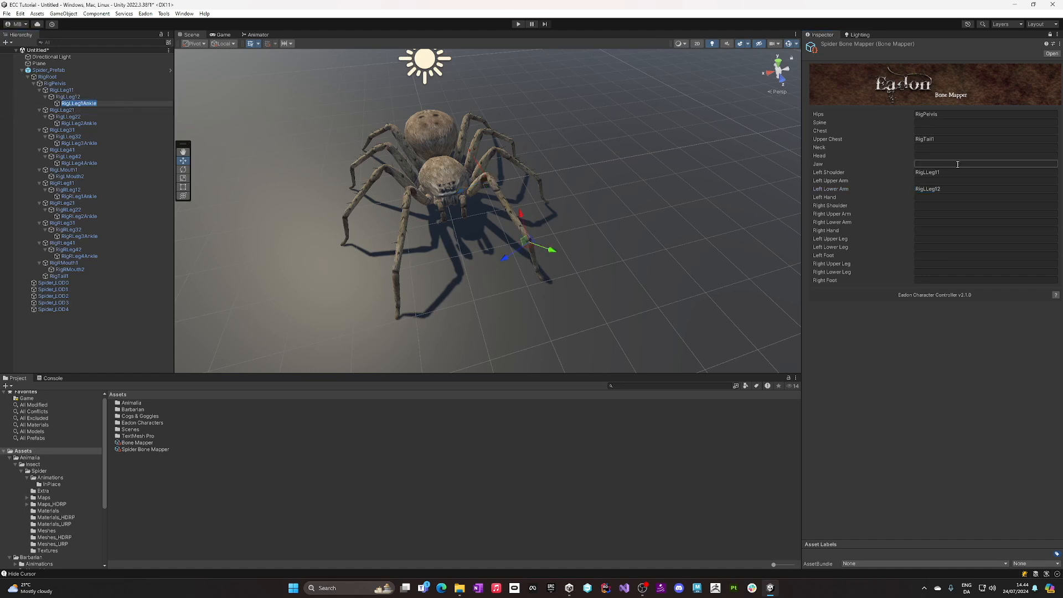
pyautogui.click(959, 181)
pyautogui.click(952, 196)
pyautogui.hotkey('ctrl', 'v')
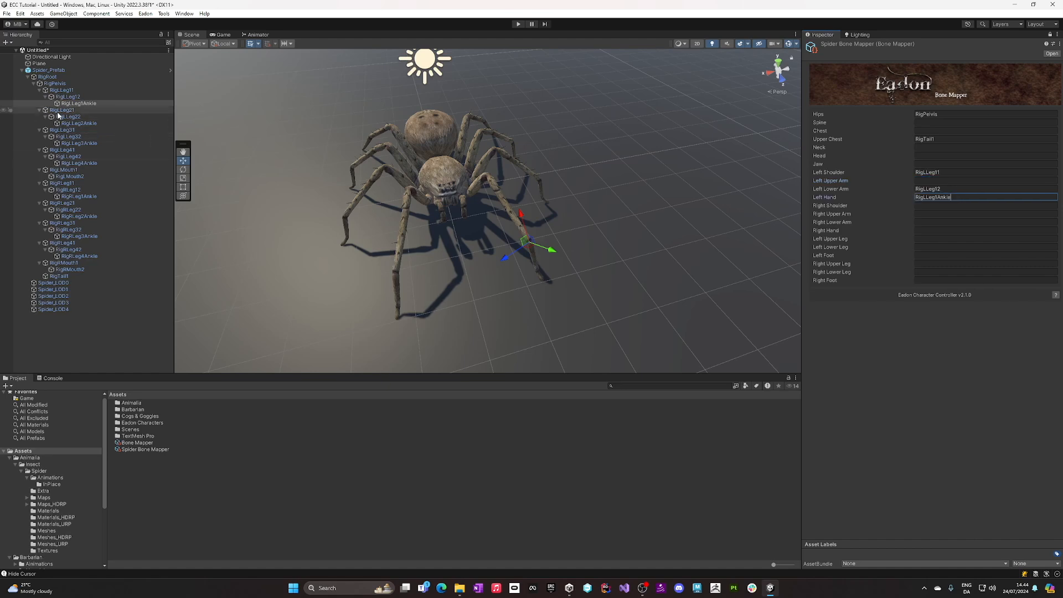
# - Set the Left Upper Leg bone of the Spider Bone Mapper to RigLLeg41, copying the name from the hierarchy
pyautogui.click(63, 150)
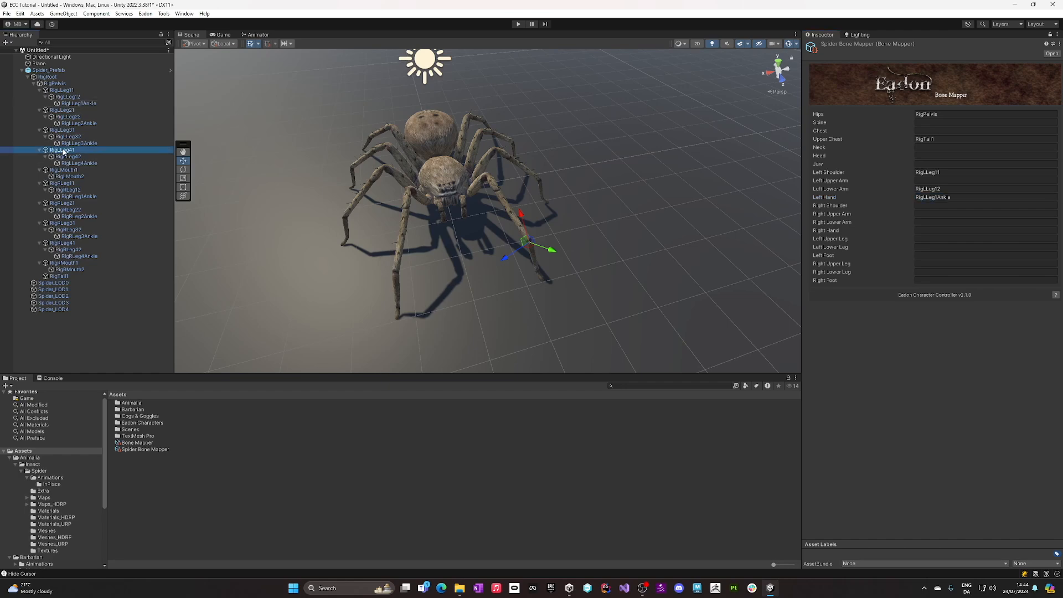
pyautogui.keyDown('alt'); pyautogui.moveTo(207, 192); pyautogui.dragTo(328, 255); pyautogui.keyUp('alt')
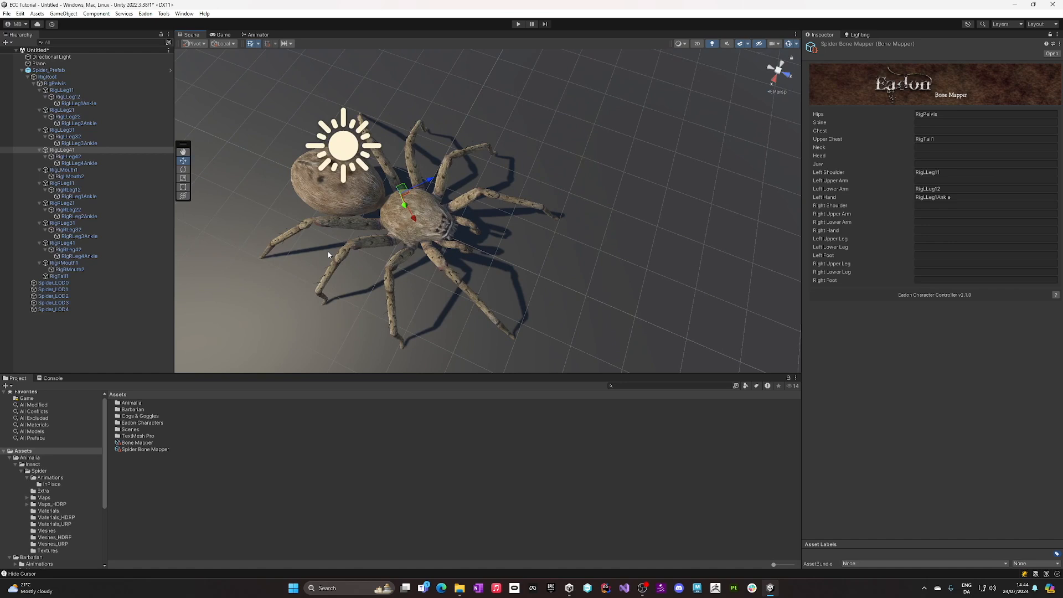
pyautogui.click(52, 150)
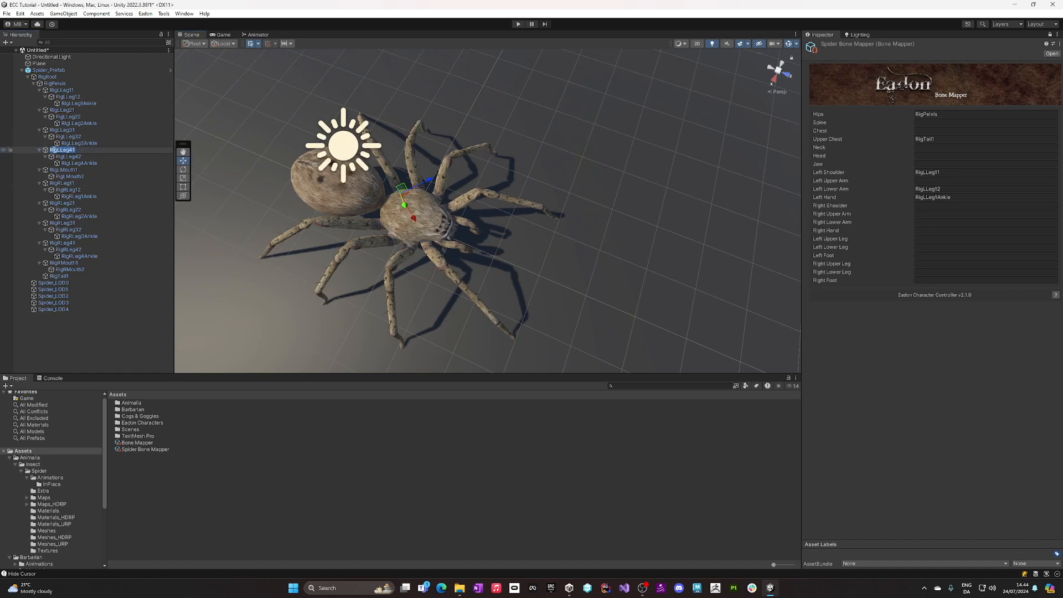
pyautogui.click(925, 238)
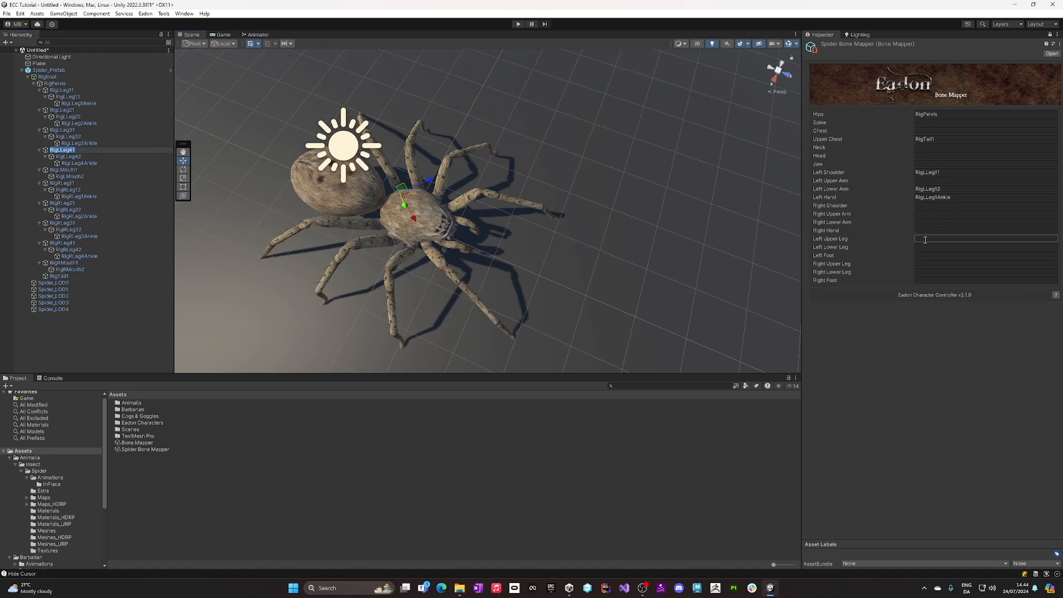
# - Set the Left Lower Leg bone of the Spider Bone Mapper to RigLLeg42
pyautogui.click(133, 158)
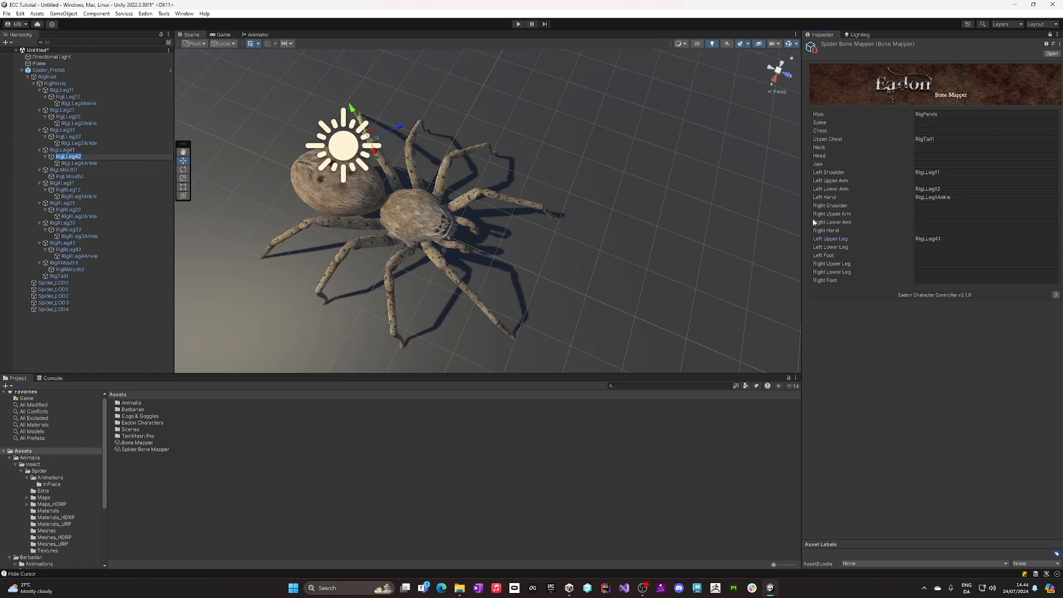
pyautogui.click(935, 247)
pyautogui.write('RigLLeg42')
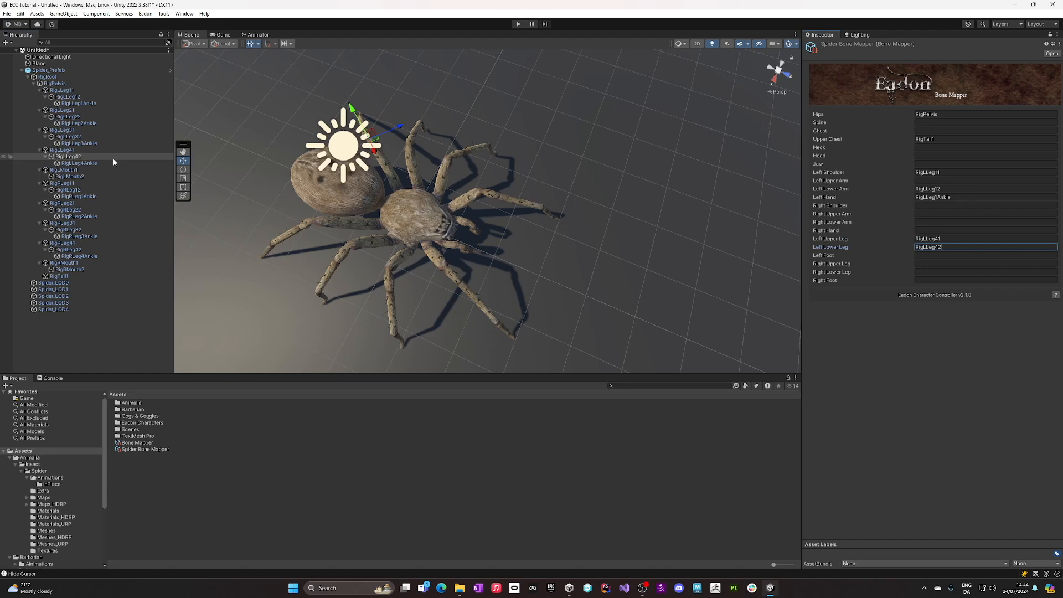
# - Set the Left Foot bone of the Spider Bone Mapper to RigLLeg4Ankle, copying the name from the hierarchy
pyautogui.click(114, 163)
pyautogui.click(114, 163)
pyautogui.hotkey('ctrl', 'c')
pyautogui.click(935, 255)
pyautogui.hotkey('ctrl', 'v')
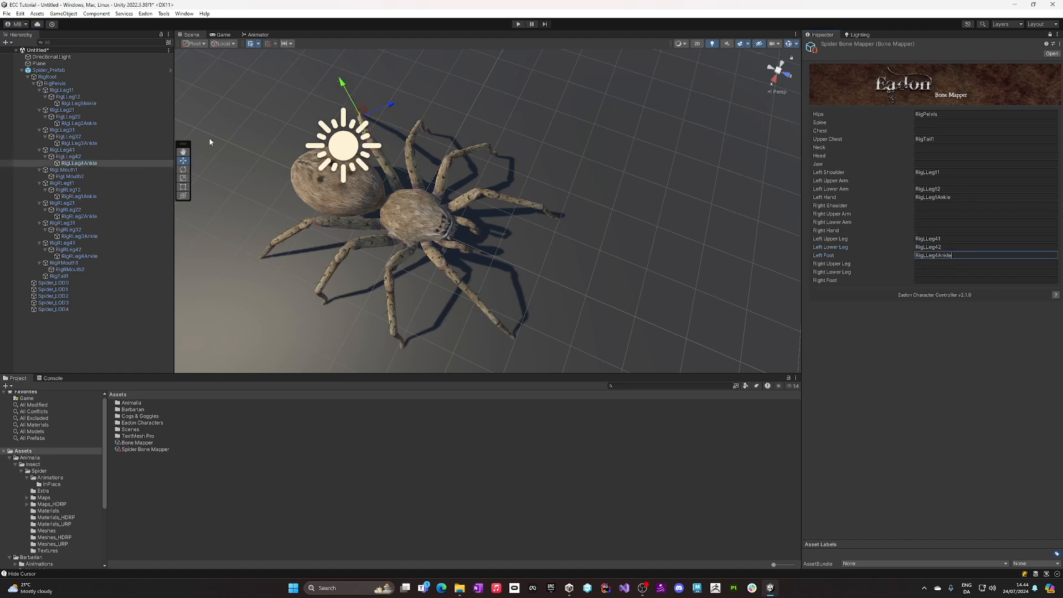
# - Set the Right Shoulder bone of the Spider Bone Mapper to RigRLeg11, copying the name from the hierarchy
pyautogui.click(86, 185)
pyautogui.click(87, 187)
pyautogui.hotkey('ctrl', 'c')
pyautogui.click(931, 206)
pyautogui.hotkey('ctrl', 'v')
# - Set the Right Lower Arm bone of the Spider Bone Mapper to RigRLeg12, leaving Right Upper Arm empty
pyautogui.click(113, 190)
pyautogui.click(110, 191)
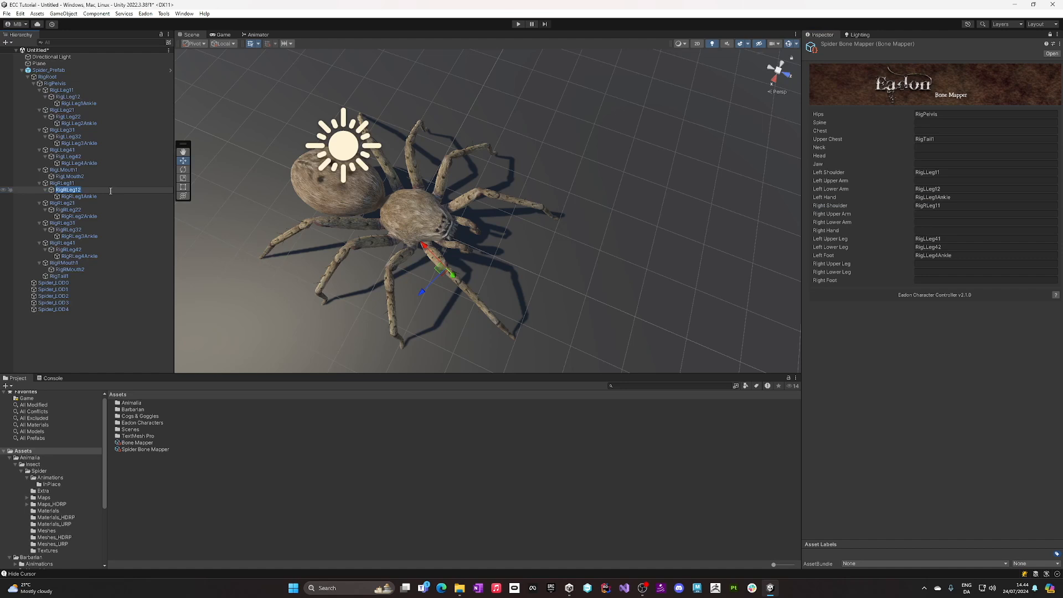
pyautogui.hotkey('ctrl', 'c')
pyautogui.click(931, 222)
pyautogui.hotkey('ctrl', 'v')
# - Set the Right Hand bone of the Spider Bone Mapper to RigRLeg1Ankle
pyautogui.click(127, 197)
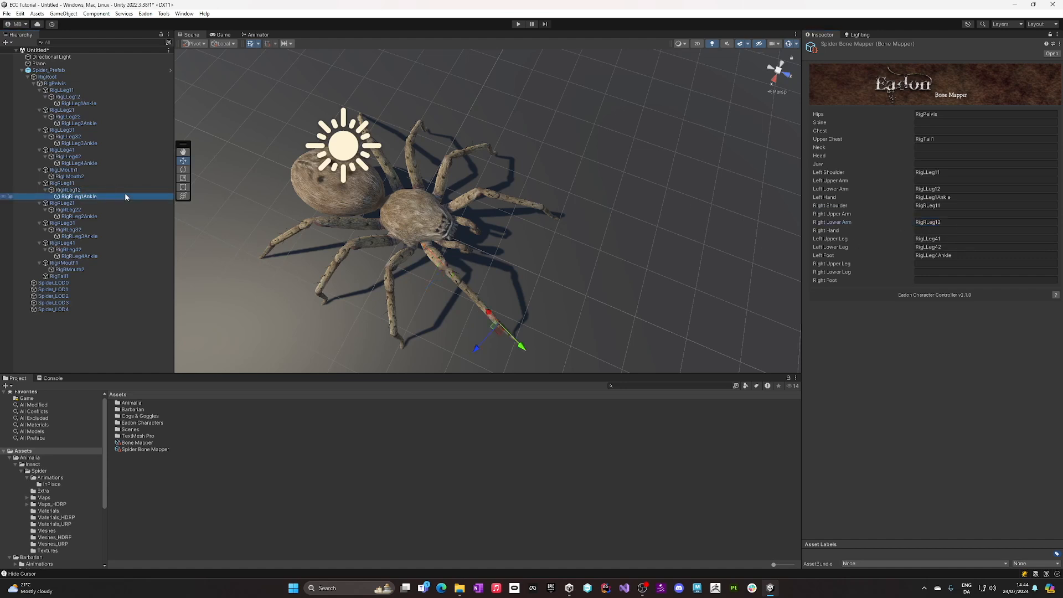
pyautogui.click(936, 231)
pyautogui.hotkey('ctrl', 'v')
# - Set the Right Upper Leg bone of the Spider Bone Mapper to RigRLeg41, copying the name from the hierarchy
pyautogui.click(70, 242)
pyautogui.click(70, 242)
pyautogui.hotkey('ctrl', 'c')
pyautogui.click(941, 263)
pyautogui.hotkey('ctrl', 'v')
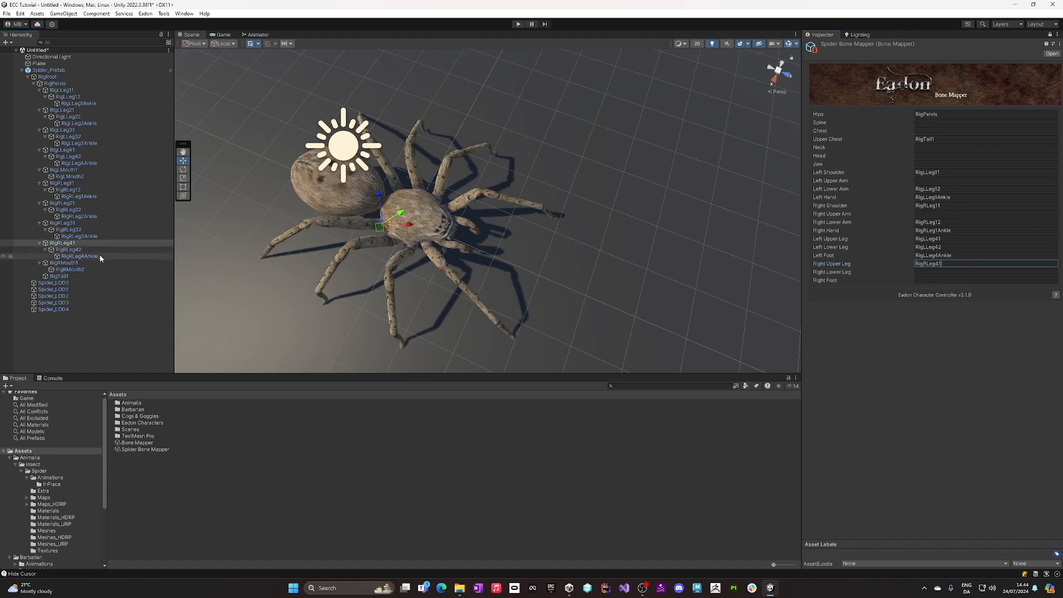
# - Rename the RigRLeg42 bone to RigRLeg41 and set the mapper's Right Lower Leg bone to RigRLeg41
pyautogui.click(93, 251)
pyautogui.press('F2')
pyautogui.hotkey('ctrl', 'v')
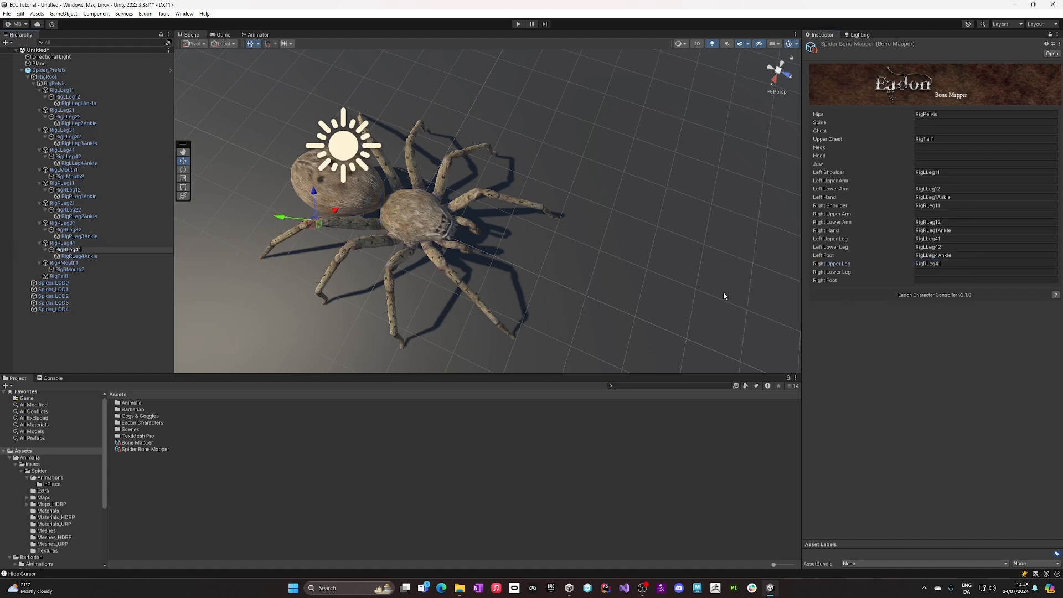
pyautogui.click(957, 272)
pyautogui.hotkey('ctrl', 'v')
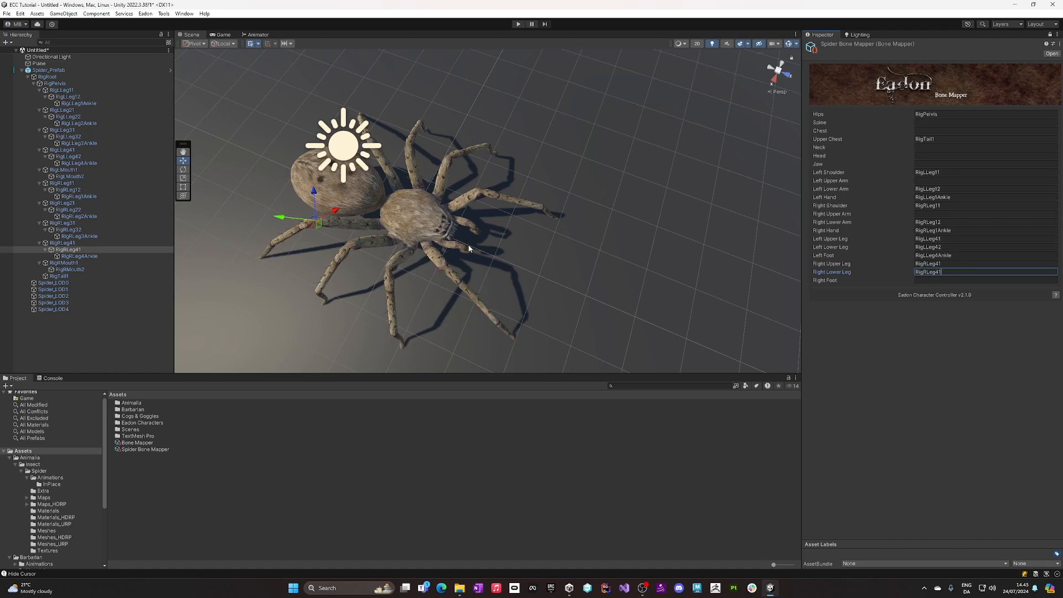
# - Set the Right Foot bone of the Spider Bone Mapper to RigRLeg4Ankle
pyautogui.click(87, 257)
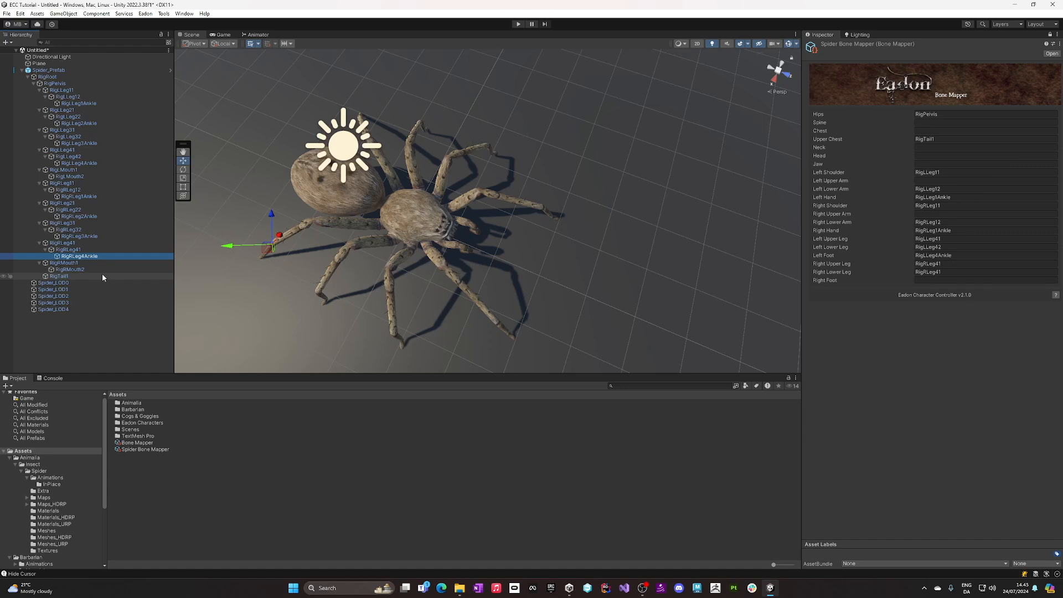
pyautogui.press('F2')
pyautogui.click(927, 281)
pyautogui.hotkey('ctrl', 'v')
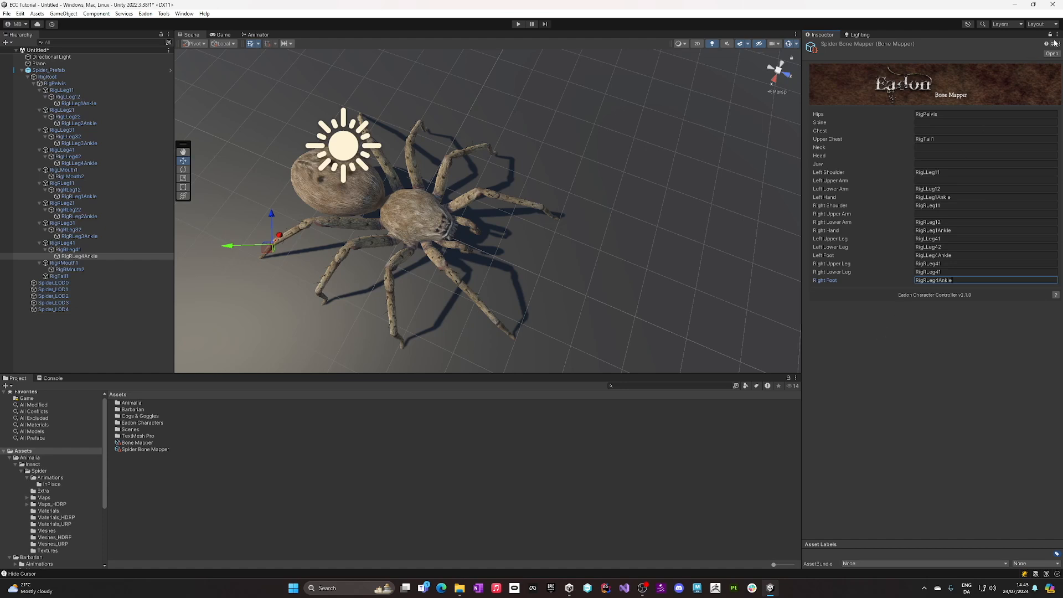
# - Unlock the Inspector and delete Spider_Prefab from the scene
pyautogui.click(1050, 35)
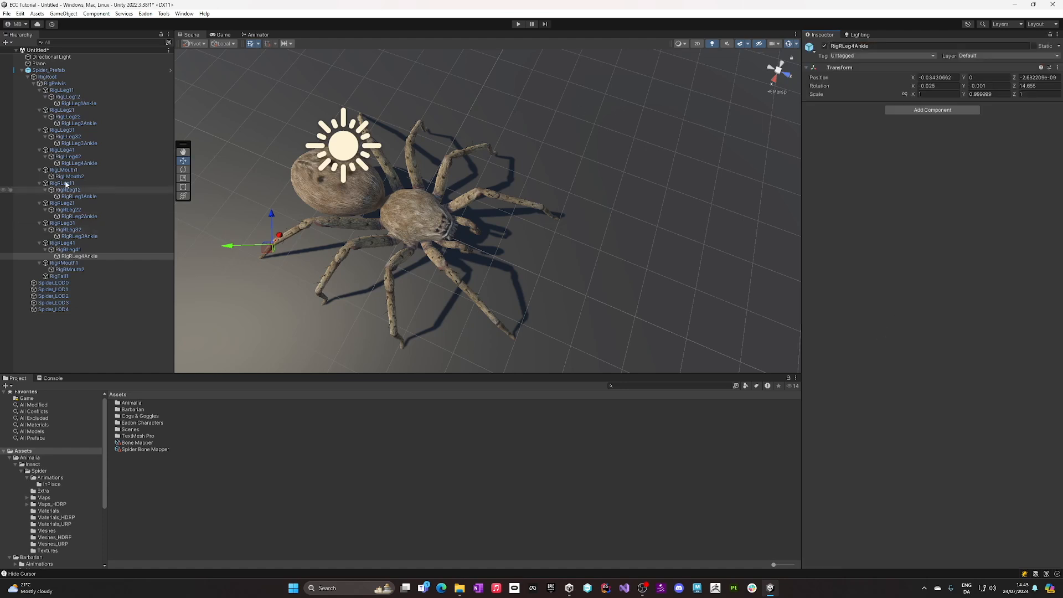
pyautogui.click(55, 70)
pyautogui.press('Delete')
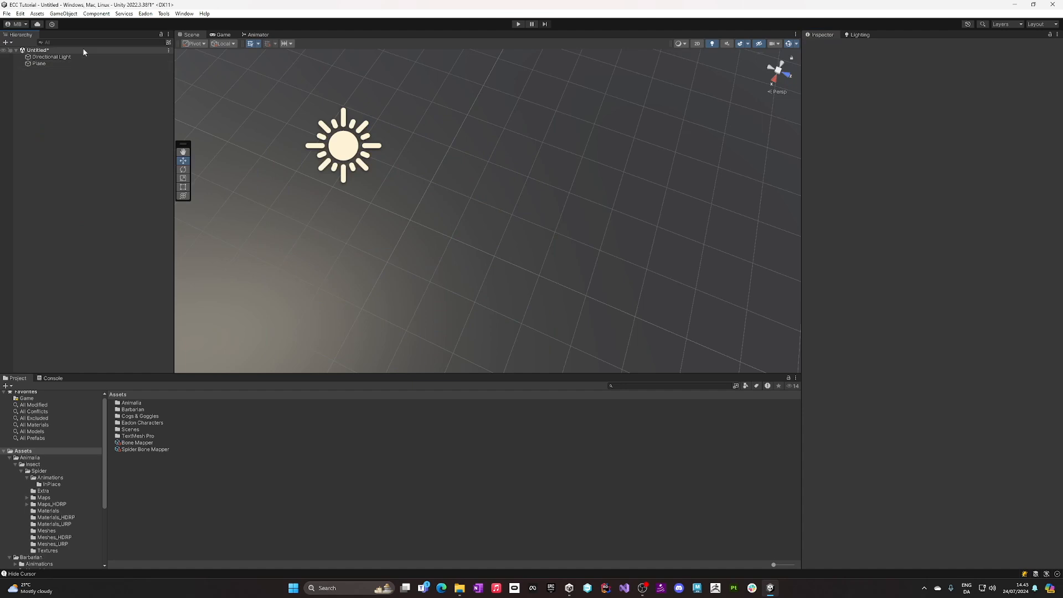
# - Start creating an Eadon player character, using Spider_Prefab from the Spider Meshes folder as the model prefab
pyautogui.click(161, 15)
pyautogui.moveTo(144, 16)
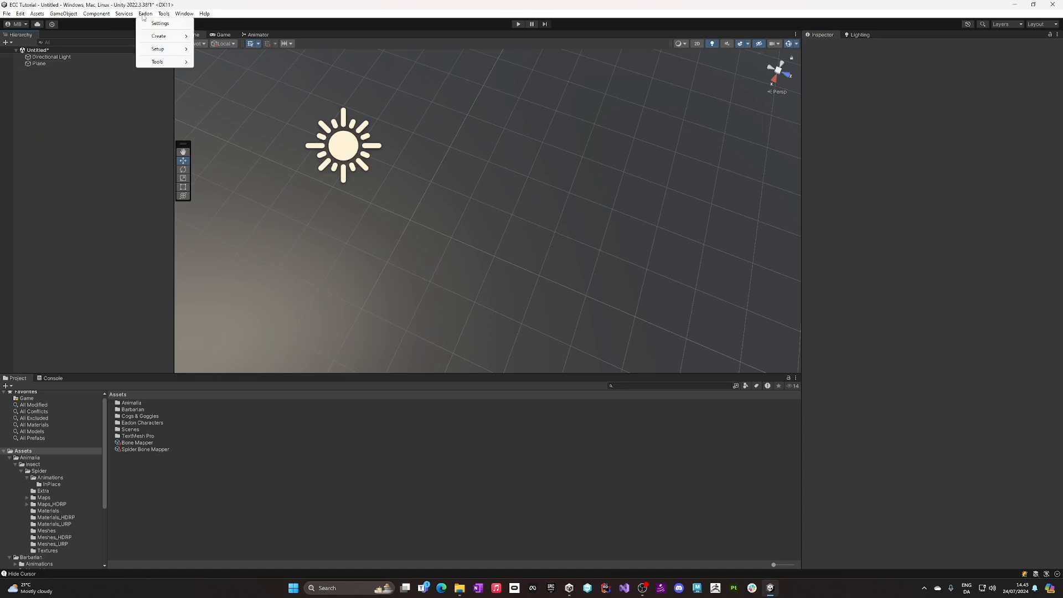
pyautogui.moveTo(145, 37)
pyautogui.click(218, 37)
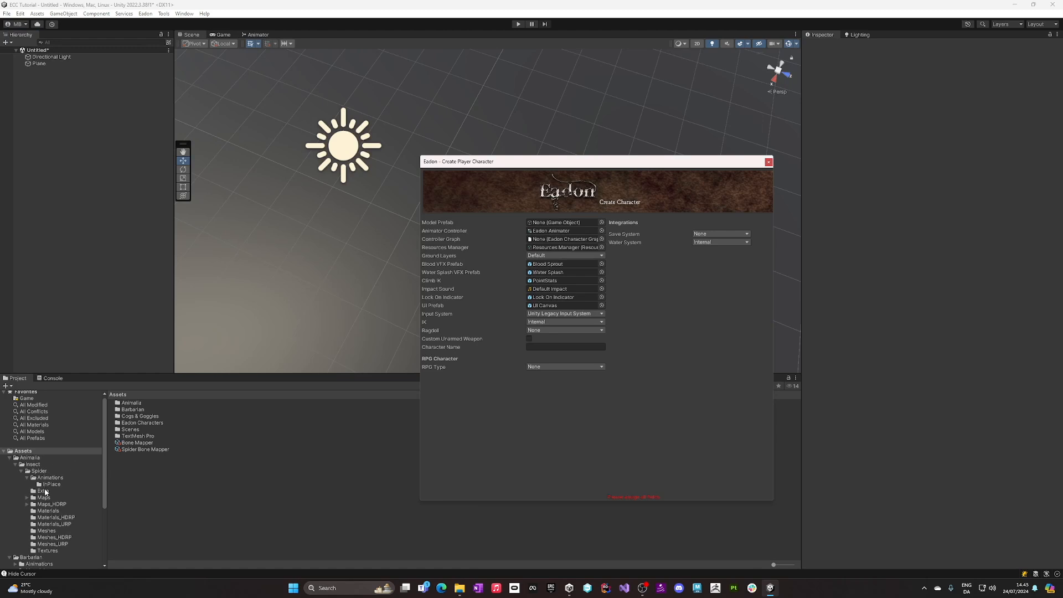
pyautogui.click(46, 531)
pyautogui.moveTo(129, 416); pyautogui.dragTo(563, 222)
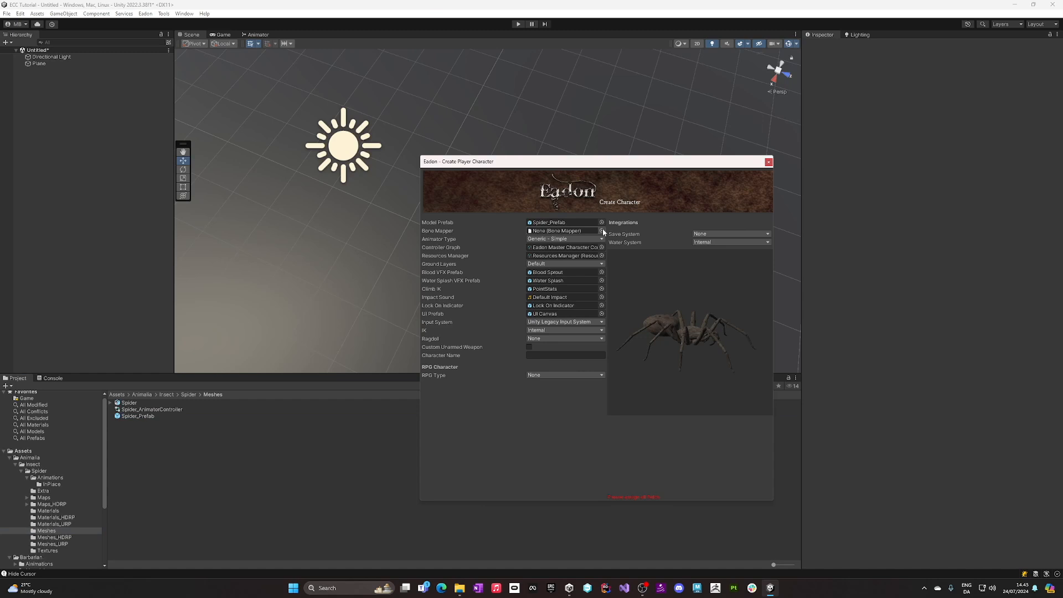
# - Create the character with the Spider Bone Mapper, Custom Unarmed Weapon enabled and the name Spider
pyautogui.click(602, 230)
pyautogui.doubleClick(637, 264)
pyautogui.click(529, 347)
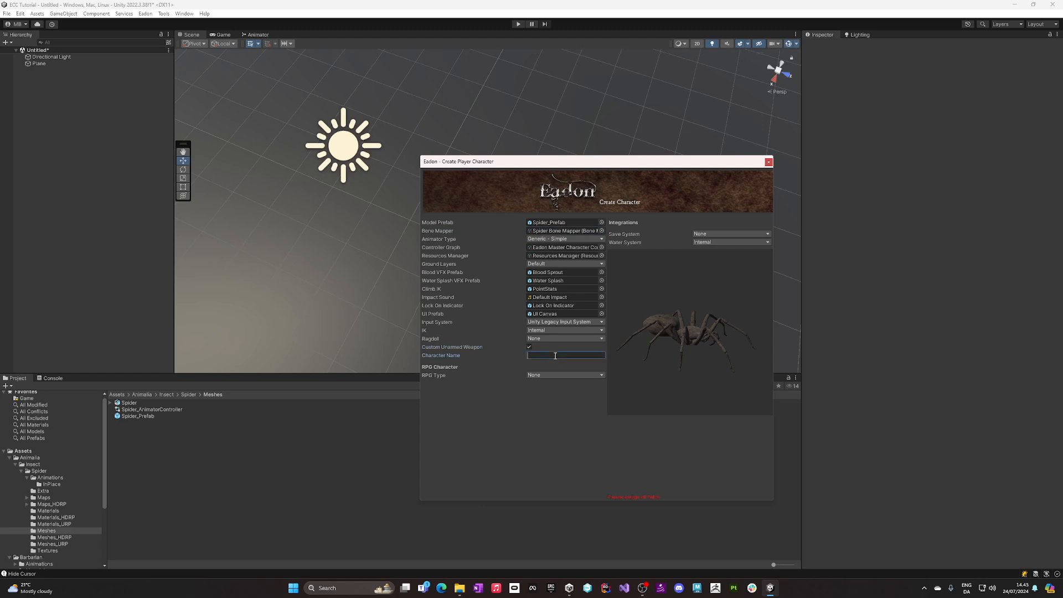
pyautogui.write('Spider')
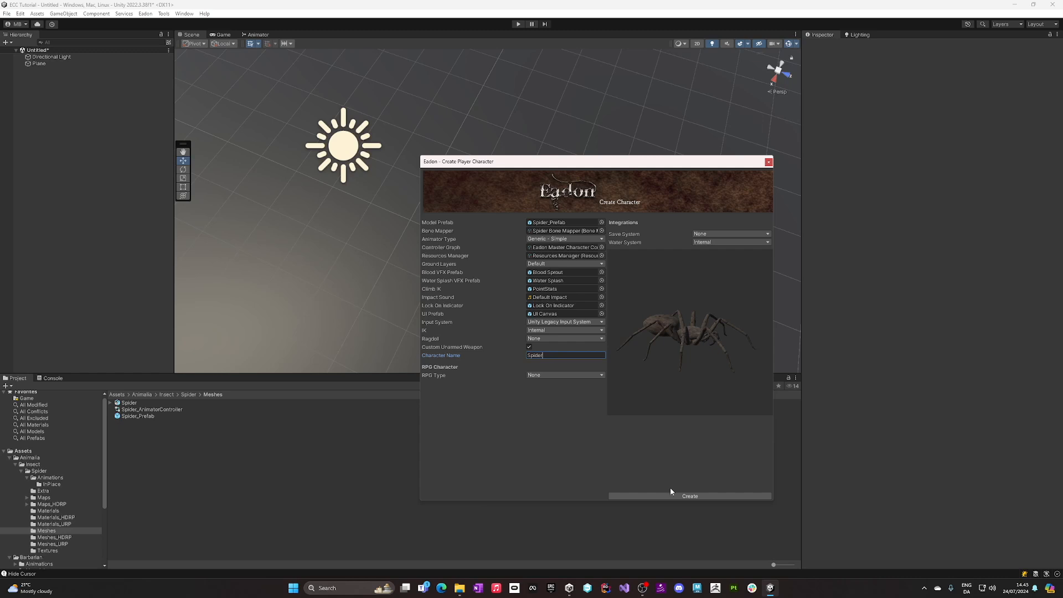
pyautogui.click(682, 497)
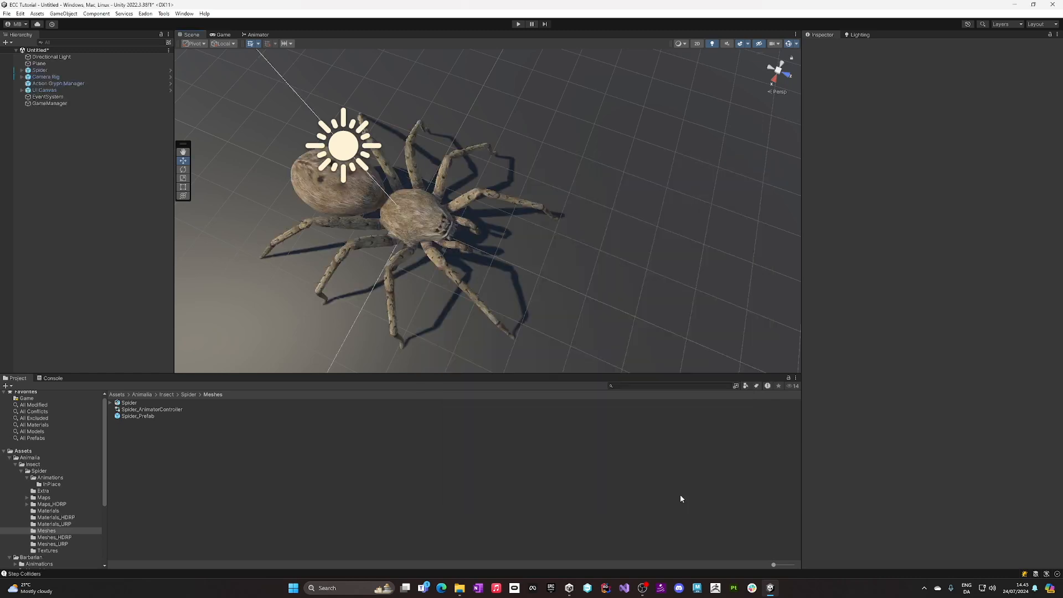
# - Select the new Spider character and show the Animation Overrides of its Eadon Controller
pyautogui.scroll(-3, 473, 264)
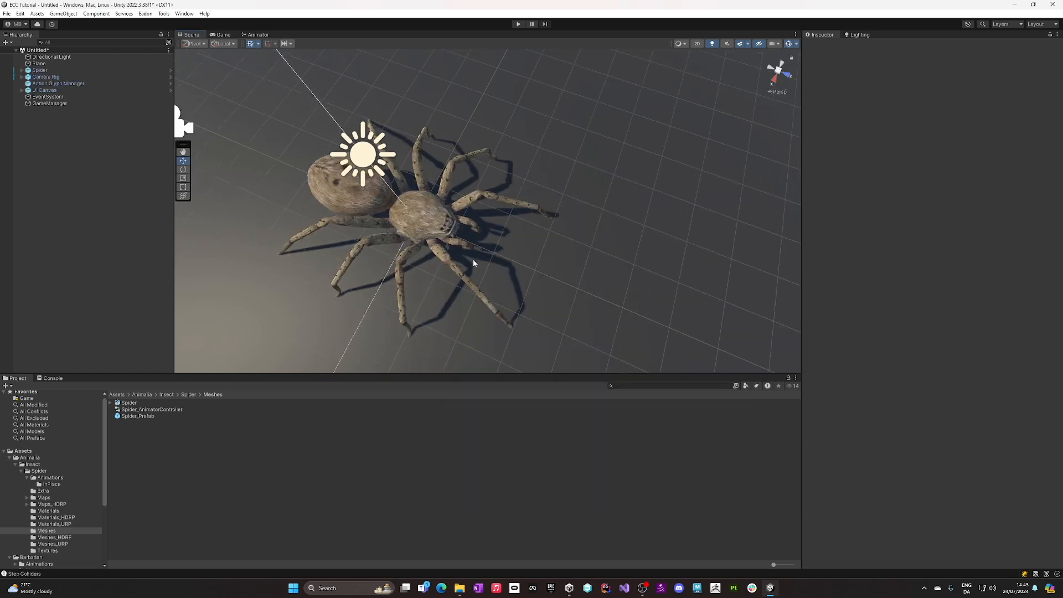
pyautogui.click(40, 71)
pyautogui.click(852, 432)
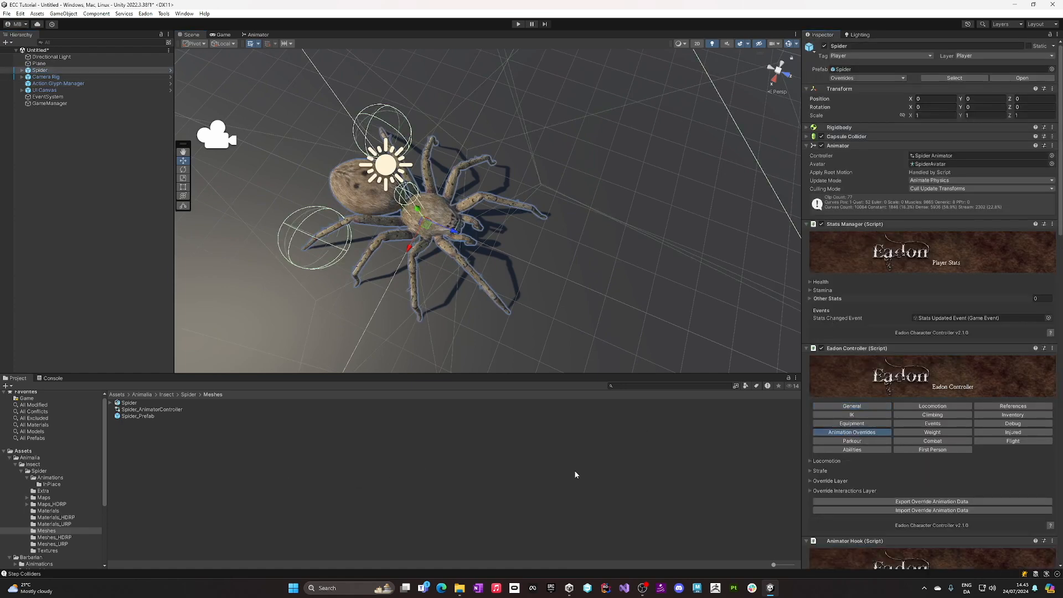
# - Assign the Loco_Walk clip from the Spider Animations folder as the Walking locomotion override and Loco_Sprint as the Running override
pyautogui.scroll(-3, 67, 479)
pyautogui.click(50, 428)
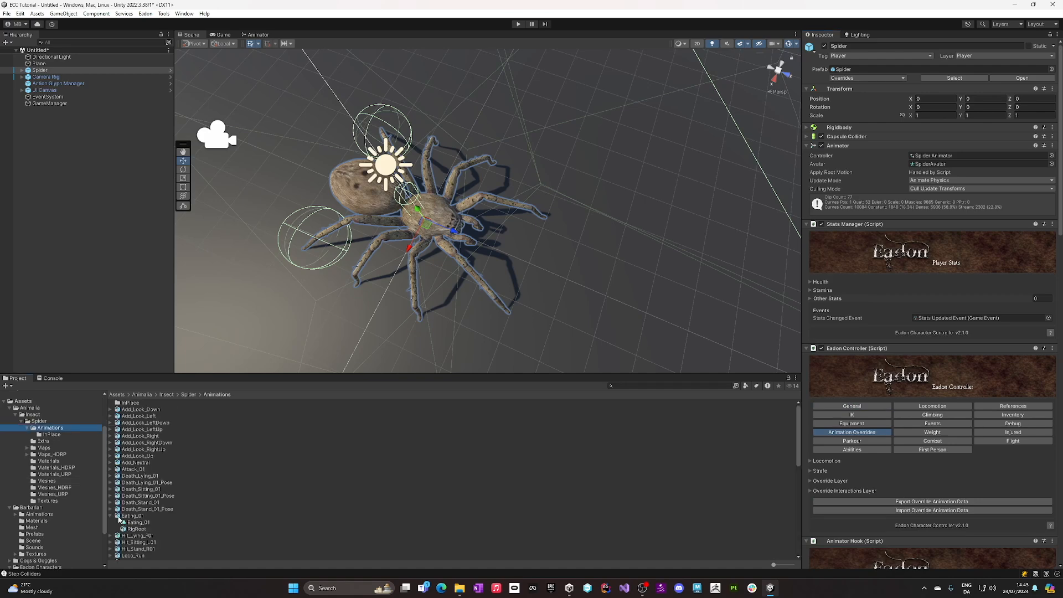
pyautogui.click(111, 517)
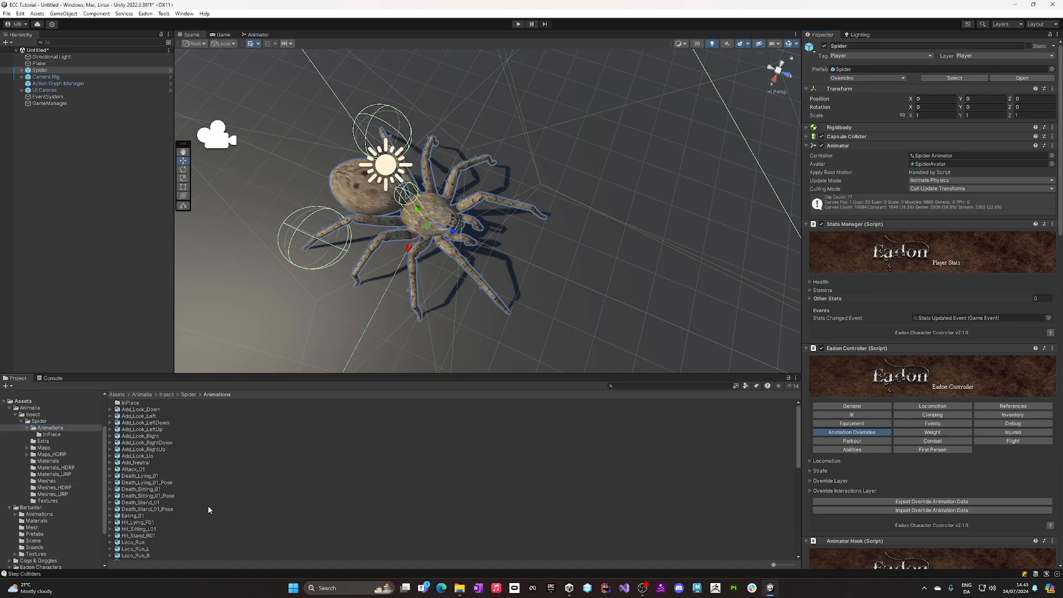
pyautogui.scroll(-3, 209, 507)
pyautogui.scroll(-2, 209, 508)
pyautogui.scroll(-1, 148, 529)
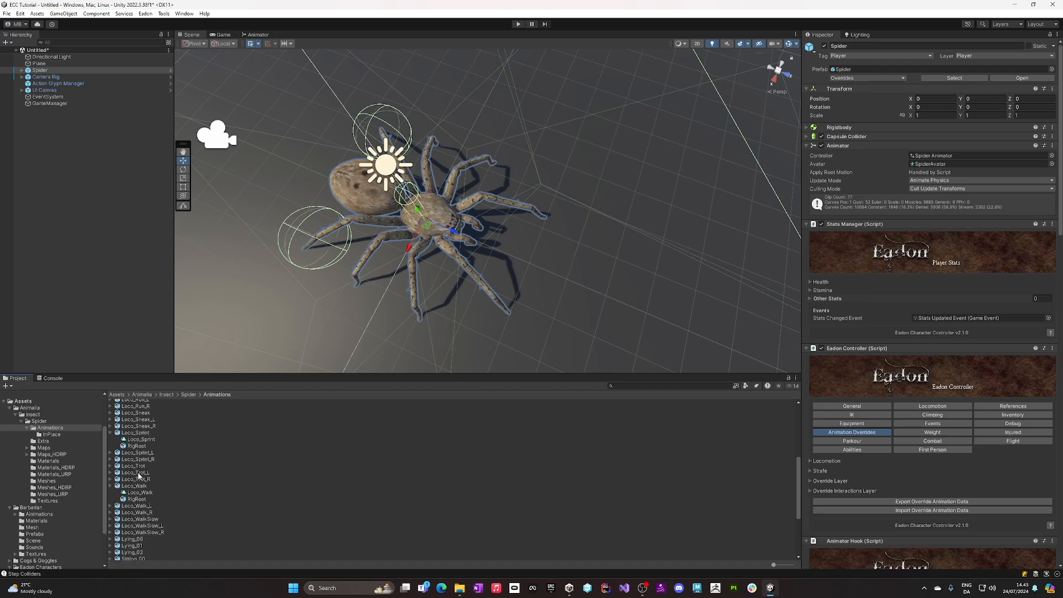
pyautogui.click(810, 461)
pyautogui.scroll(-3, 853, 472)
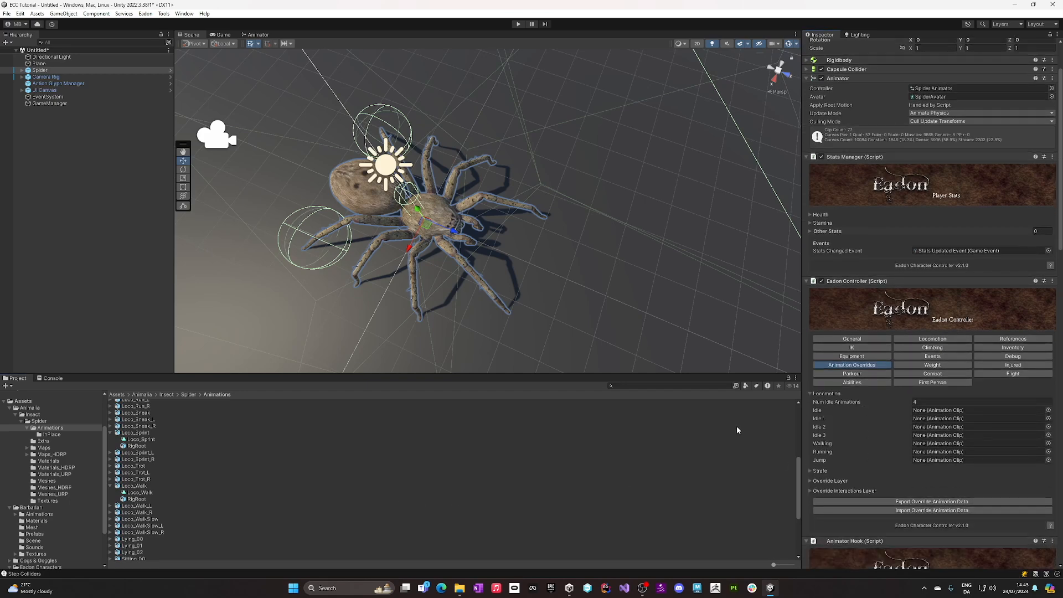
pyautogui.moveTo(145, 493); pyautogui.dragTo(933, 445)
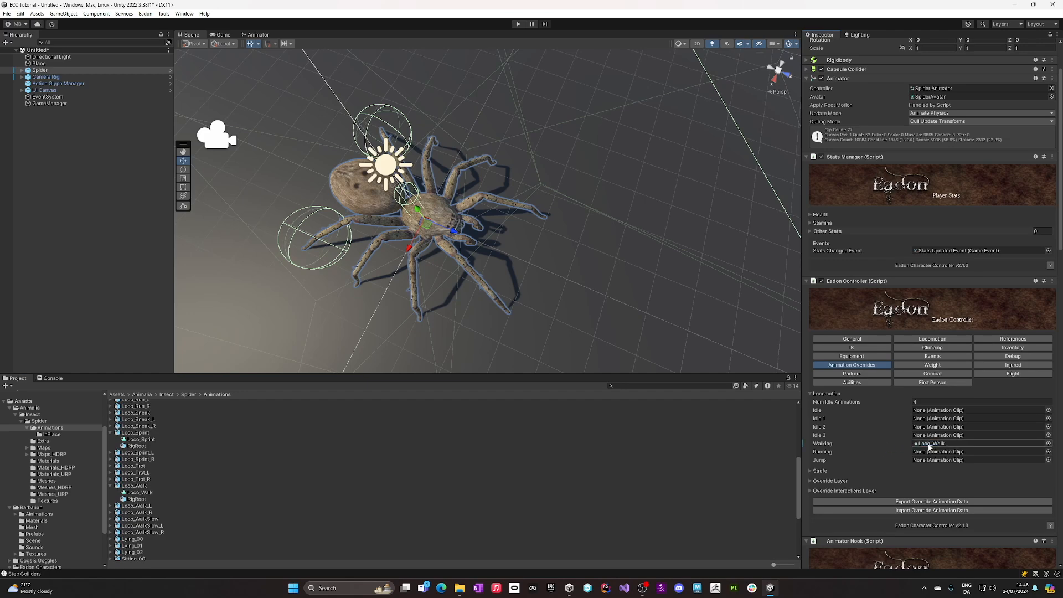
pyautogui.moveTo(128, 442); pyautogui.dragTo(929, 454)
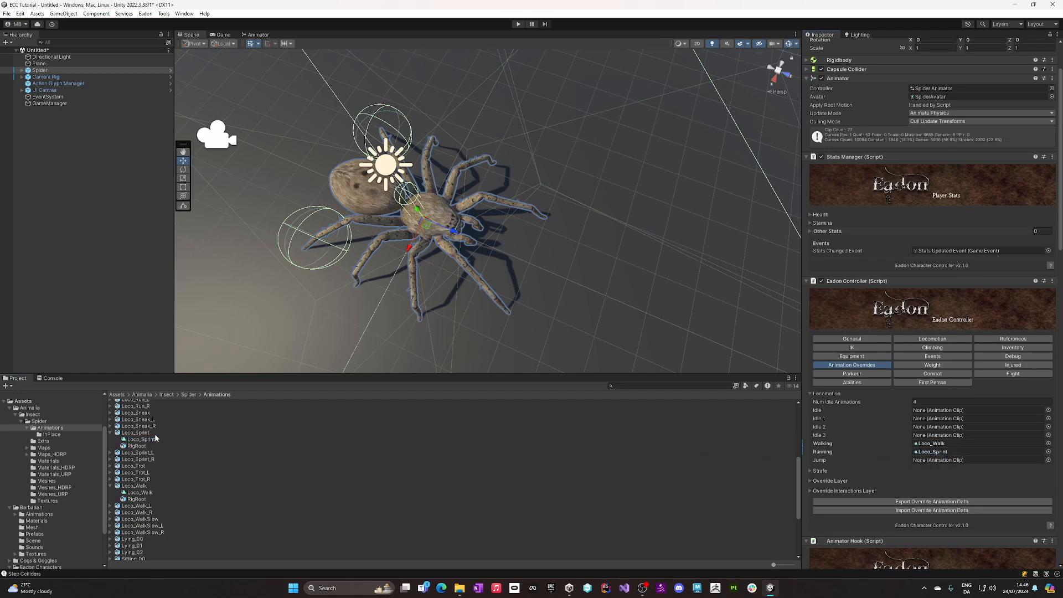
# - Preview the Loco_Sprint and Loco_Walk animations to check how they play
pyautogui.click(197, 431)
pyautogui.click(808, 387)
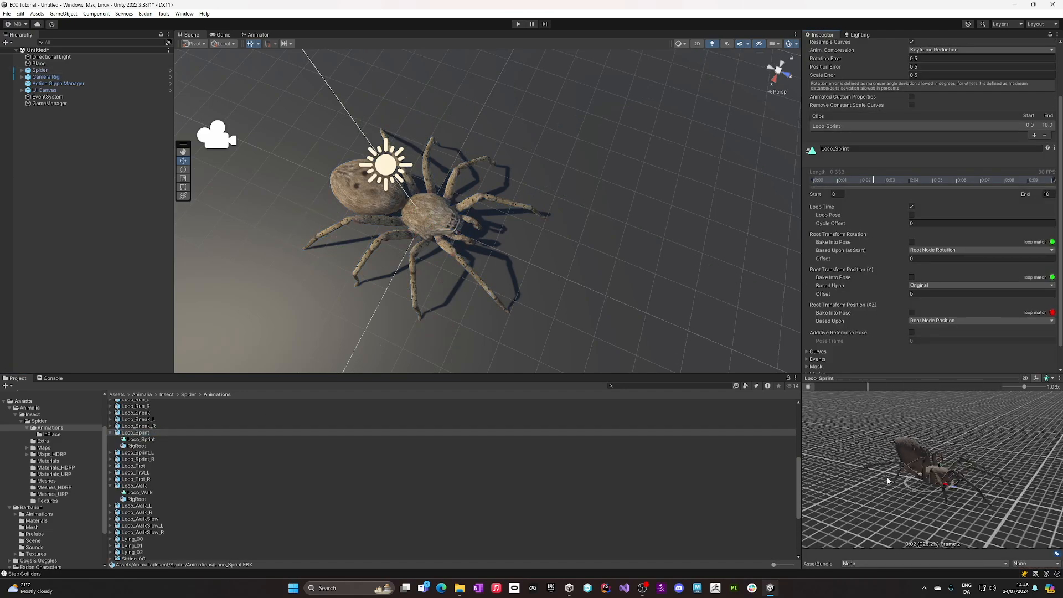
pyautogui.click(809, 387)
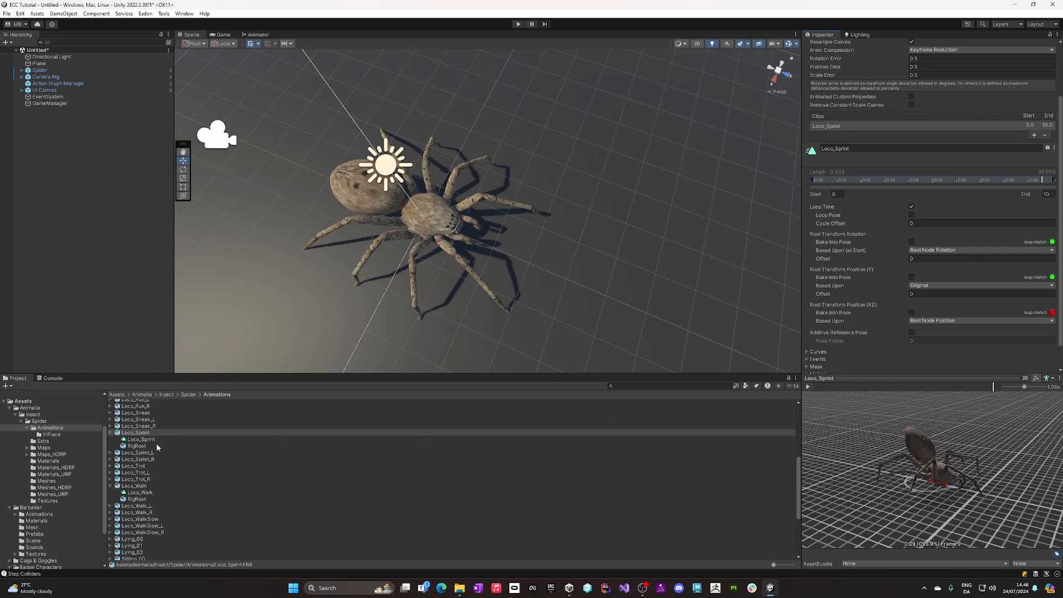
pyautogui.click(134, 486)
pyautogui.click(808, 387)
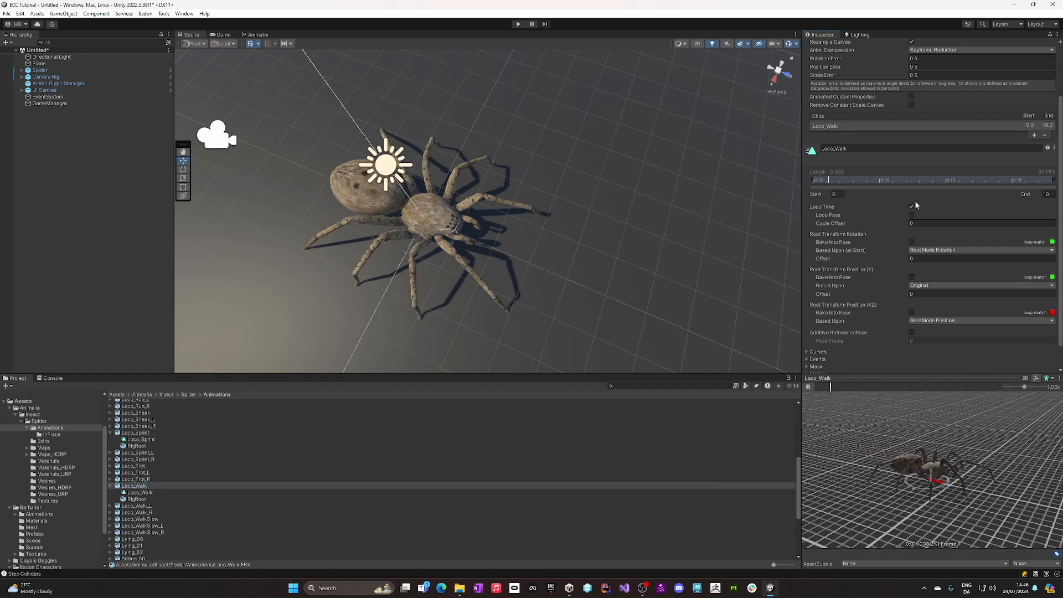
pyautogui.click(808, 387)
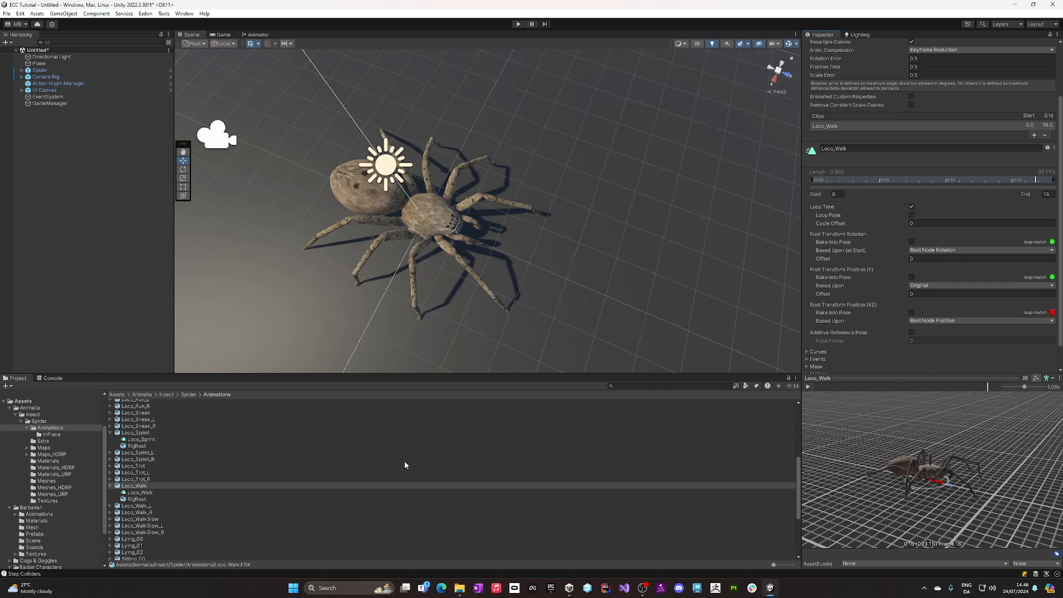
# - Browse the InPlace folder of the Spider animations and preview the Lying_00-IP animation
pyautogui.click(110, 433)
pyautogui.click(110, 473)
pyautogui.click(52, 435)
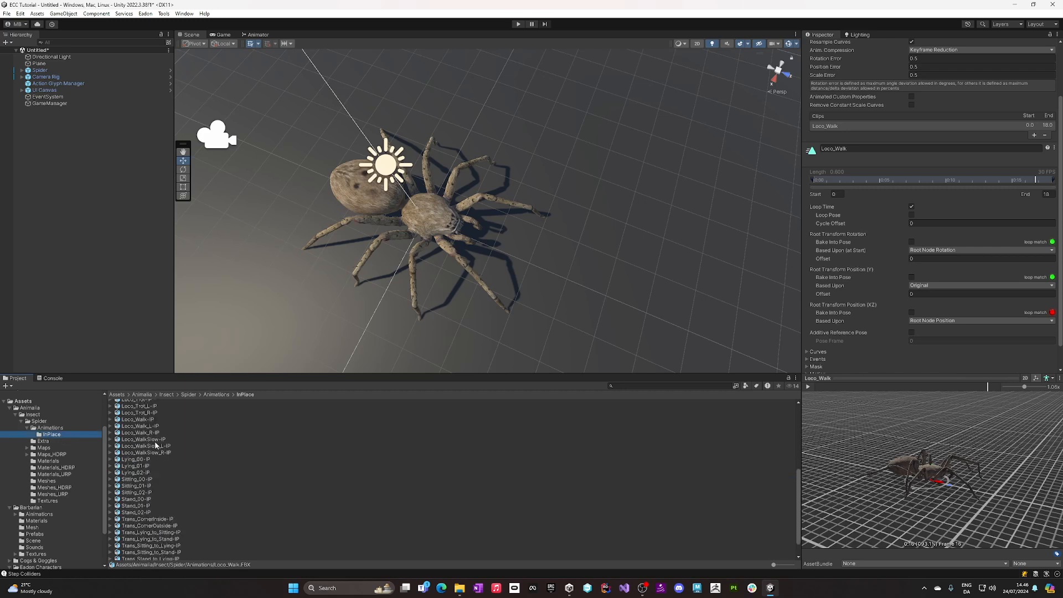
pyautogui.scroll(4, 172, 471)
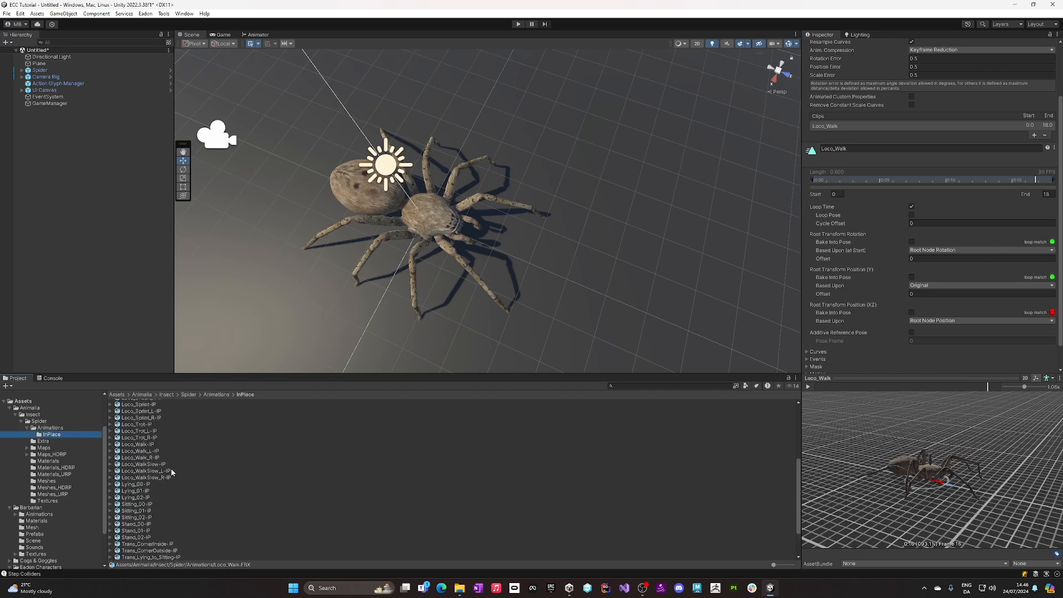
pyautogui.scroll(4, 171, 472)
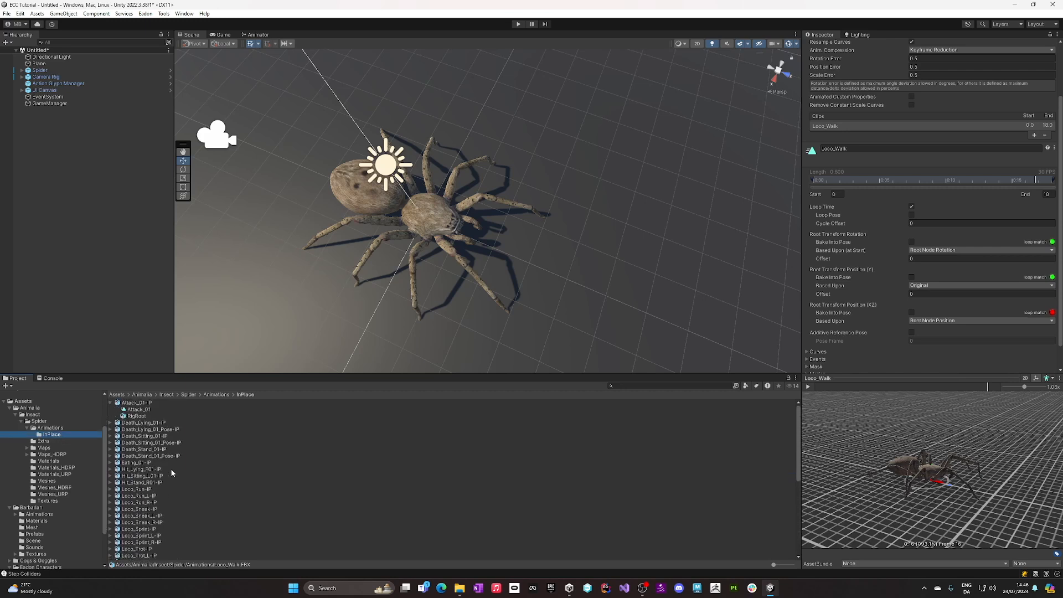
pyautogui.scroll(-4, 171, 470)
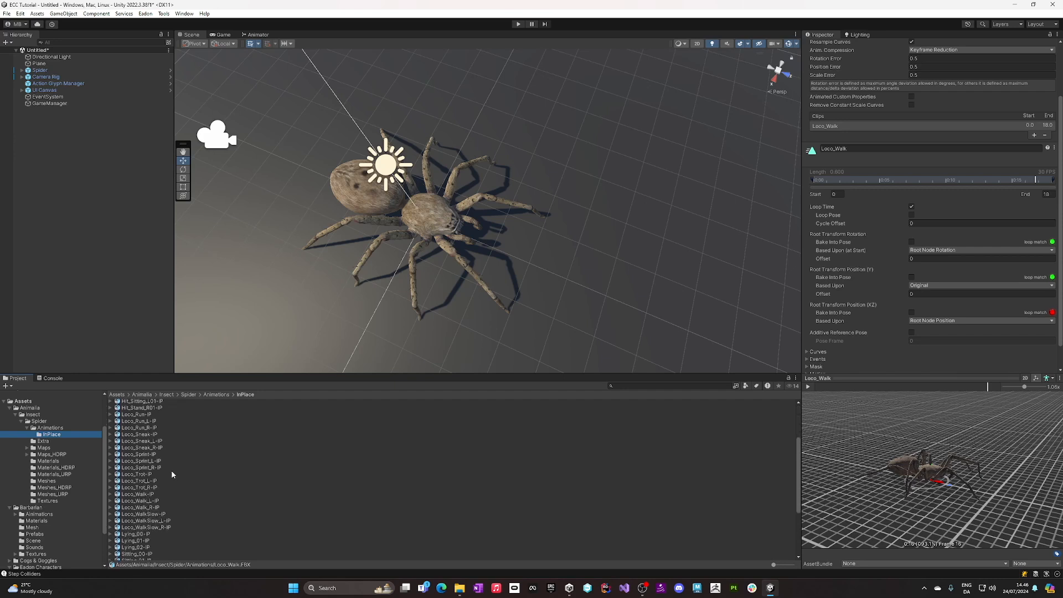
pyautogui.scroll(-3, 143, 525)
pyautogui.click(137, 485)
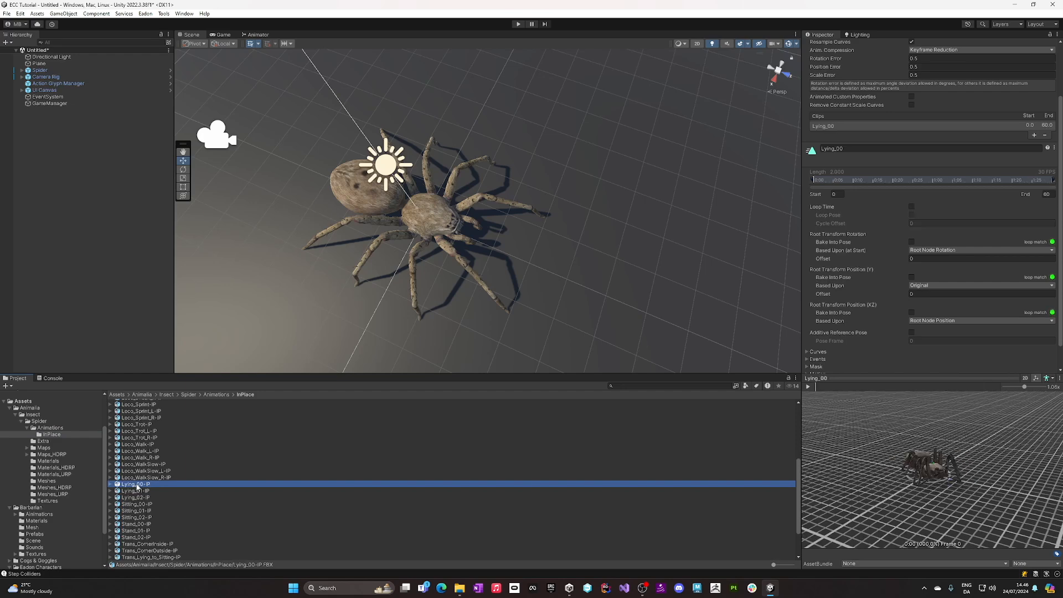
pyautogui.click(808, 387)
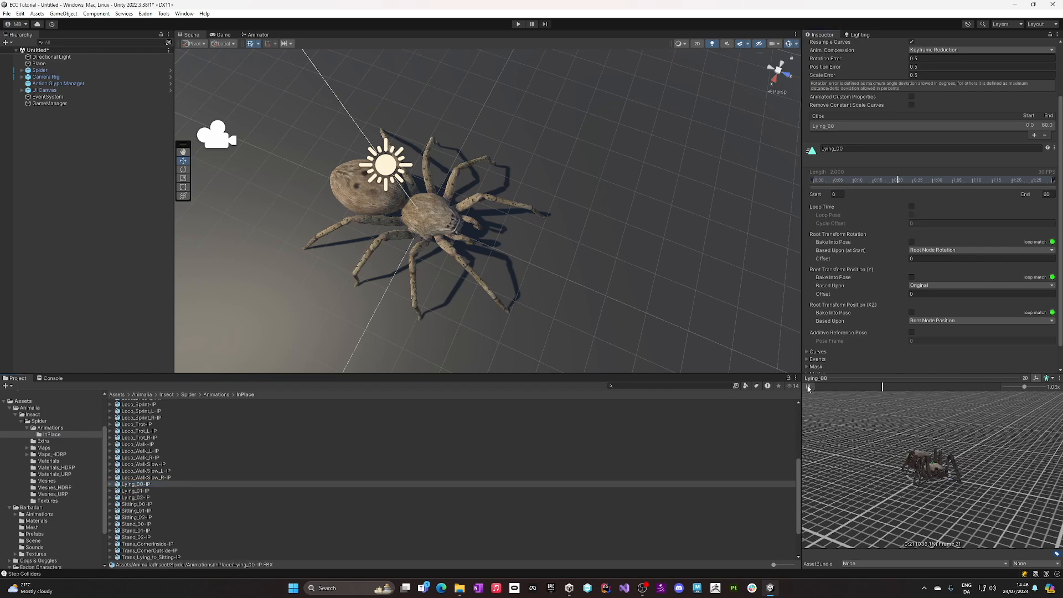
# - Preview the Sitting_00-IP and Sitting_02-IP animations to judge them as idle poses
pyautogui.click(145, 504)
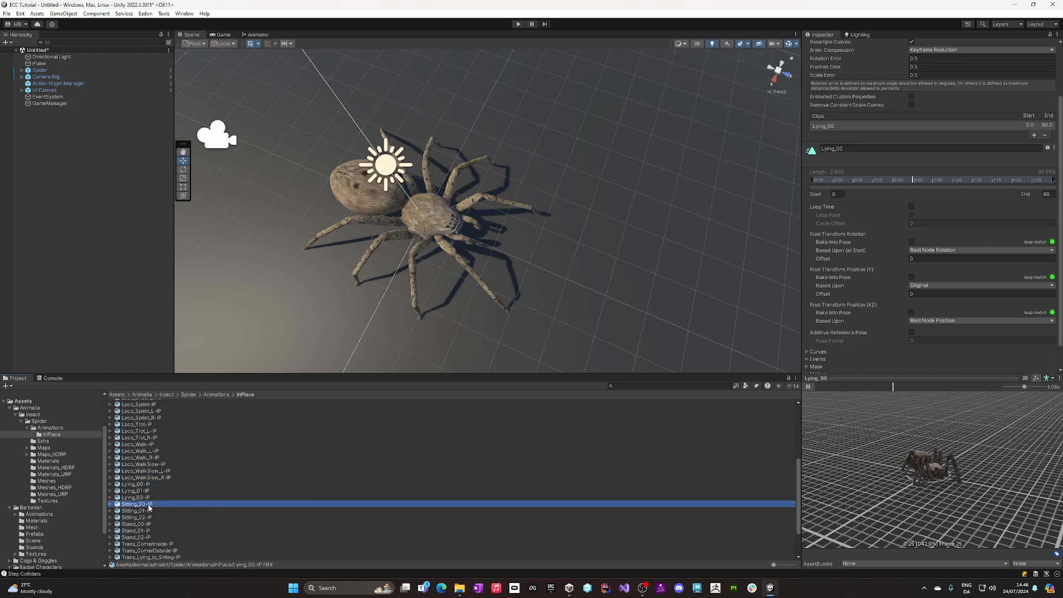
pyautogui.click(809, 387)
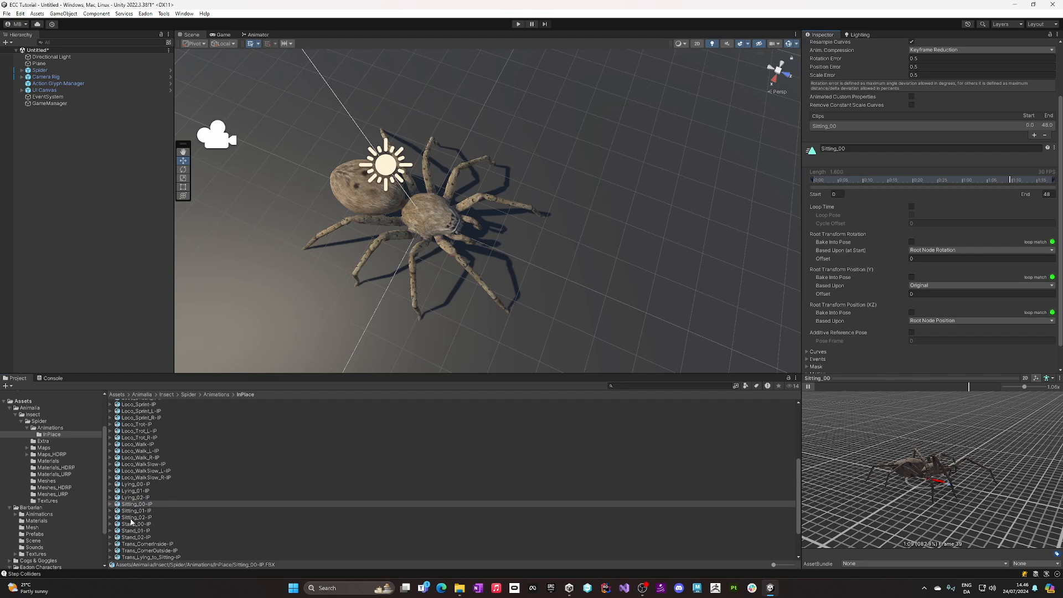
pyautogui.click(132, 517)
pyautogui.click(808, 388)
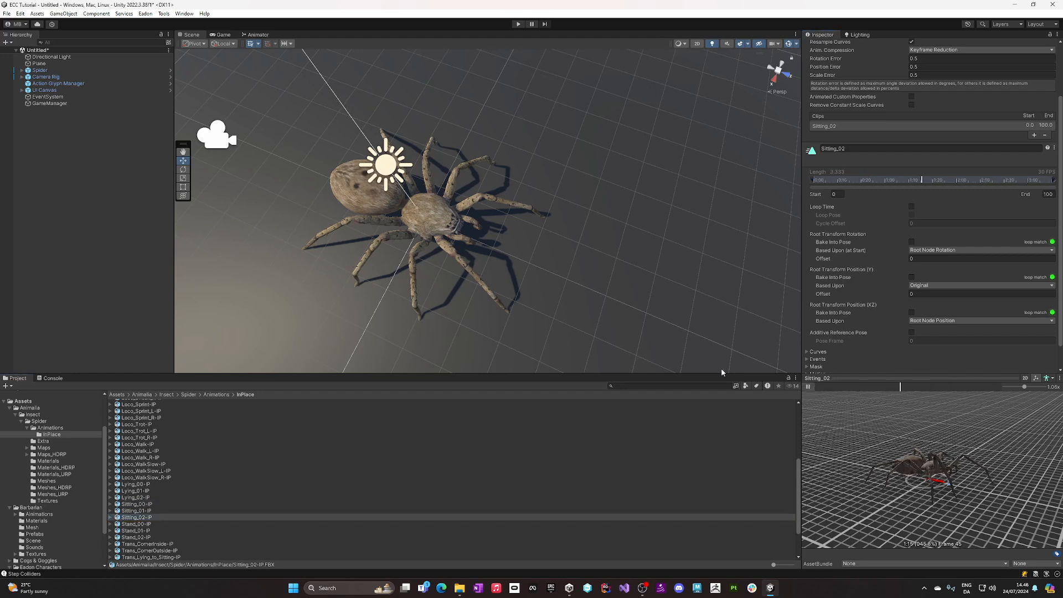
# - Assign the in-place Sitting_00 clip as the Spider's Idle locomotion override and Sitting_01 as the Idle 1 override
pyautogui.click(81, 70)
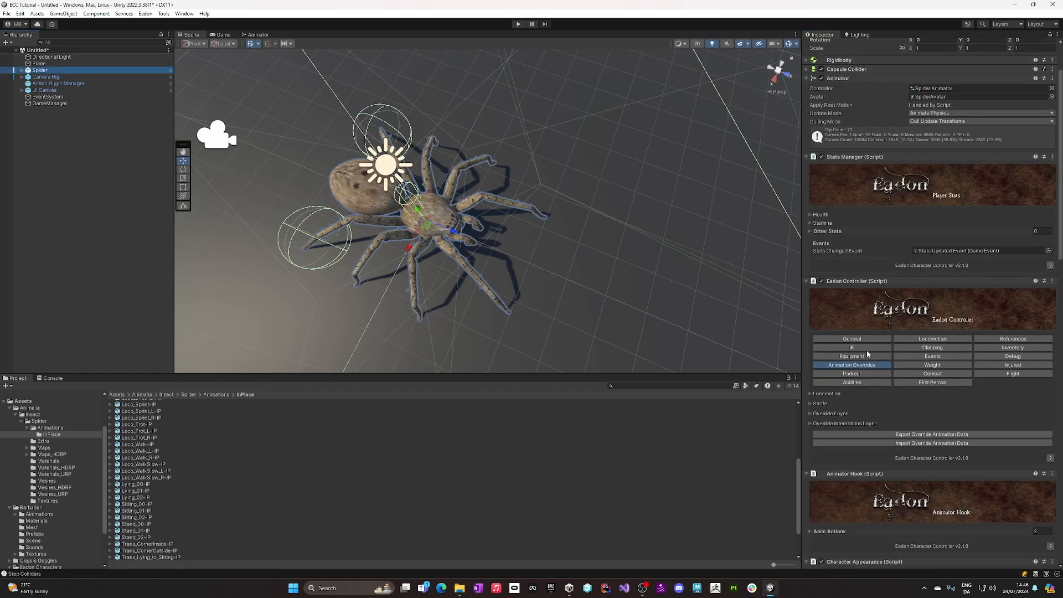
pyautogui.click(812, 394)
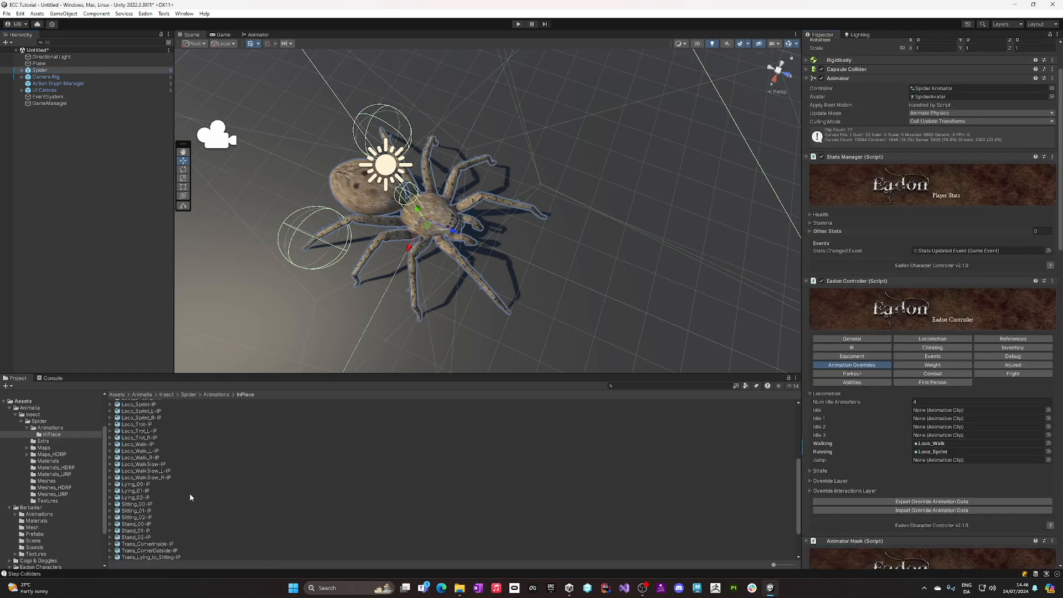
pyautogui.click(110, 484)
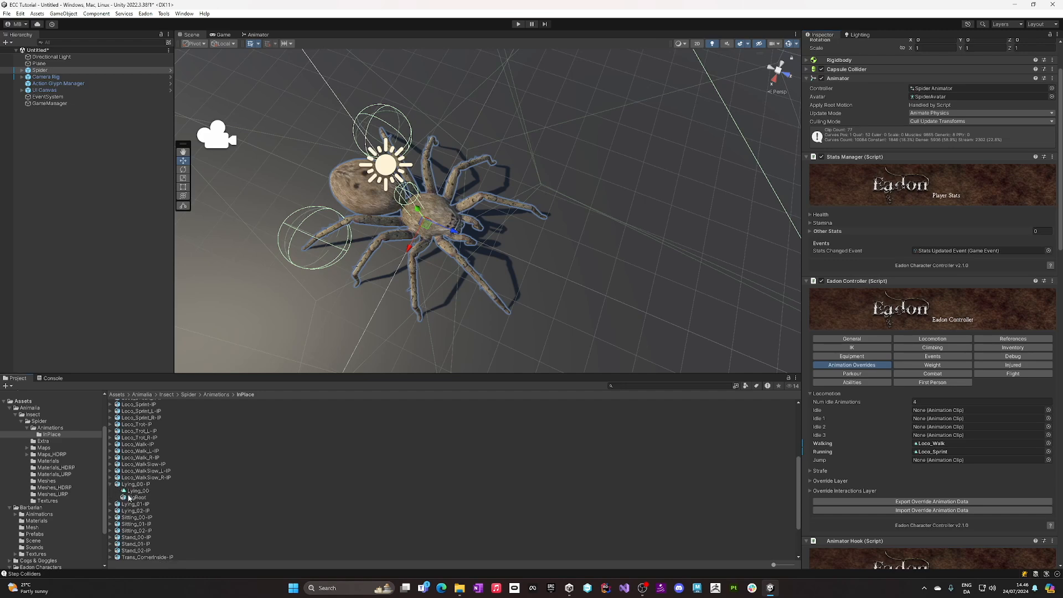
pyautogui.click(110, 484)
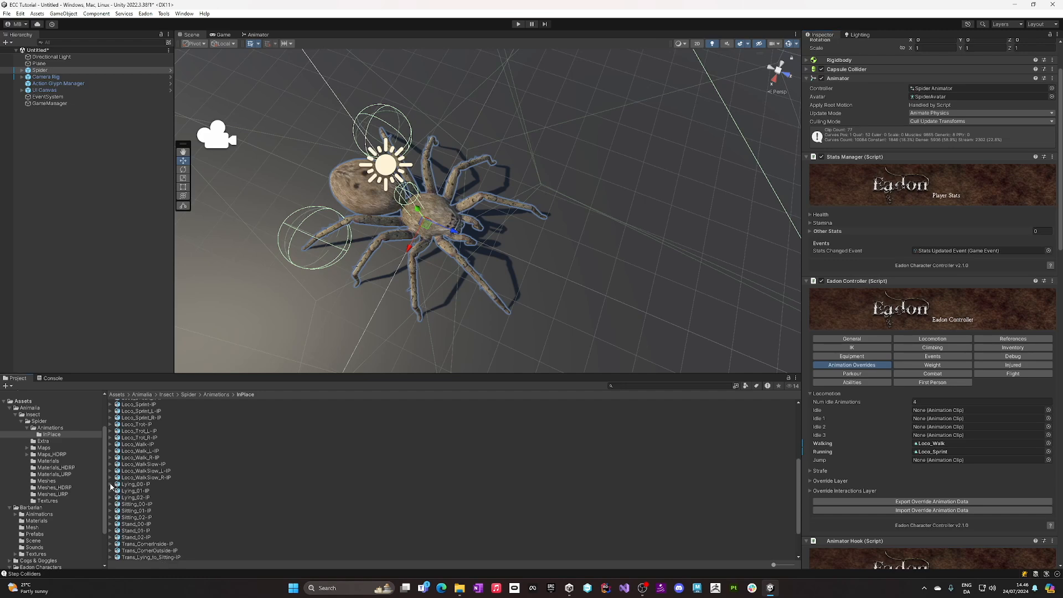
pyautogui.click(111, 504)
pyautogui.moveTo(137, 517); pyautogui.dragTo(942, 411)
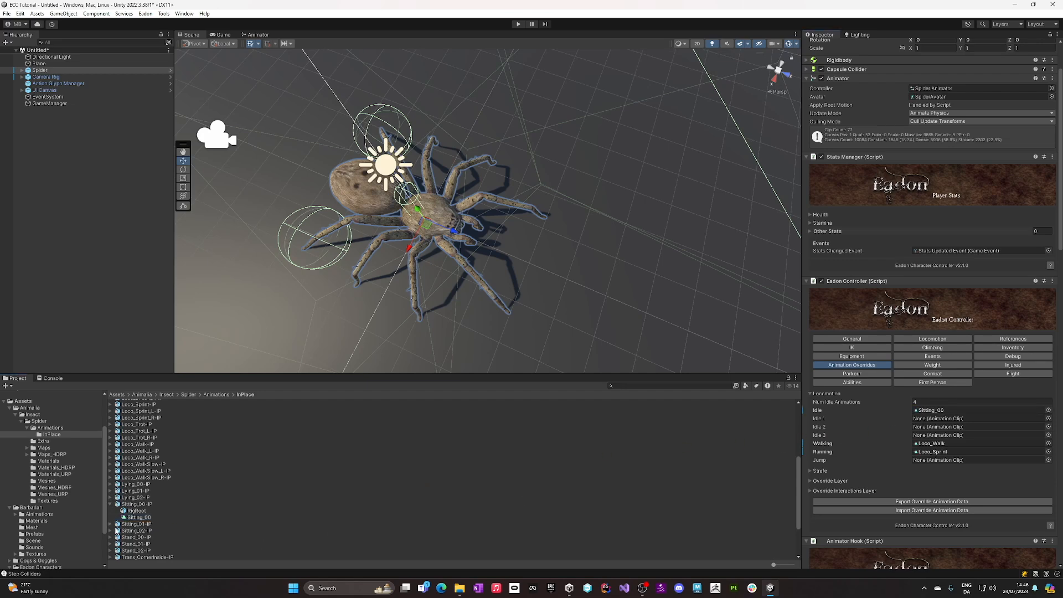
pyautogui.click(110, 524)
pyautogui.moveTo(138, 538); pyautogui.dragTo(947, 419)
# - Assign the in-place Sitting_02 clip as the Idle 2 override and set the number of idle animations to 3
pyautogui.scroll(-4, 139, 532)
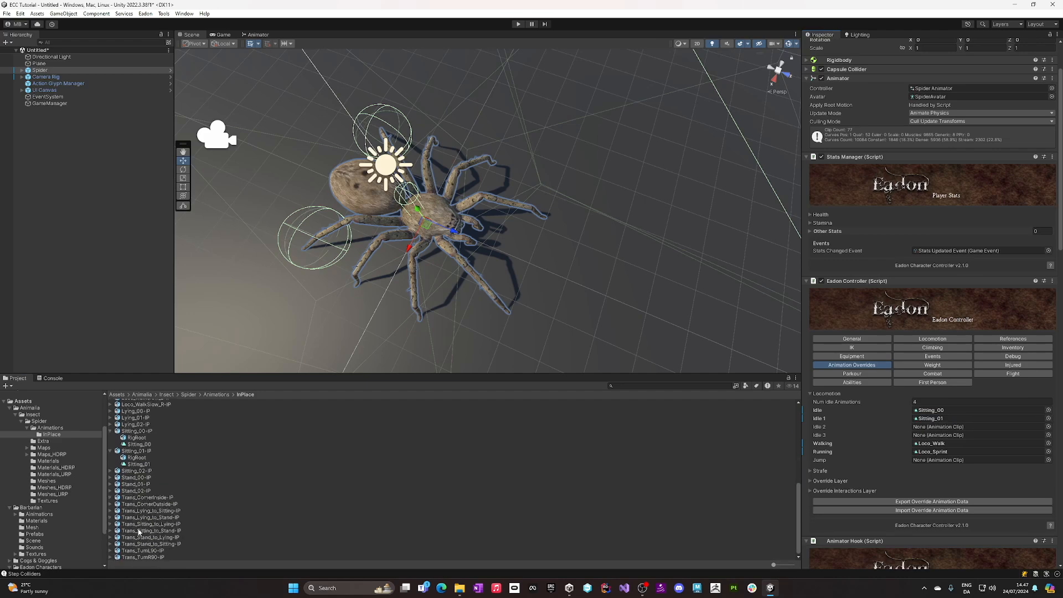
pyautogui.click(110, 471)
pyautogui.moveTo(139, 485); pyautogui.dragTo(948, 426)
pyautogui.click(928, 401)
pyautogui.write('3')
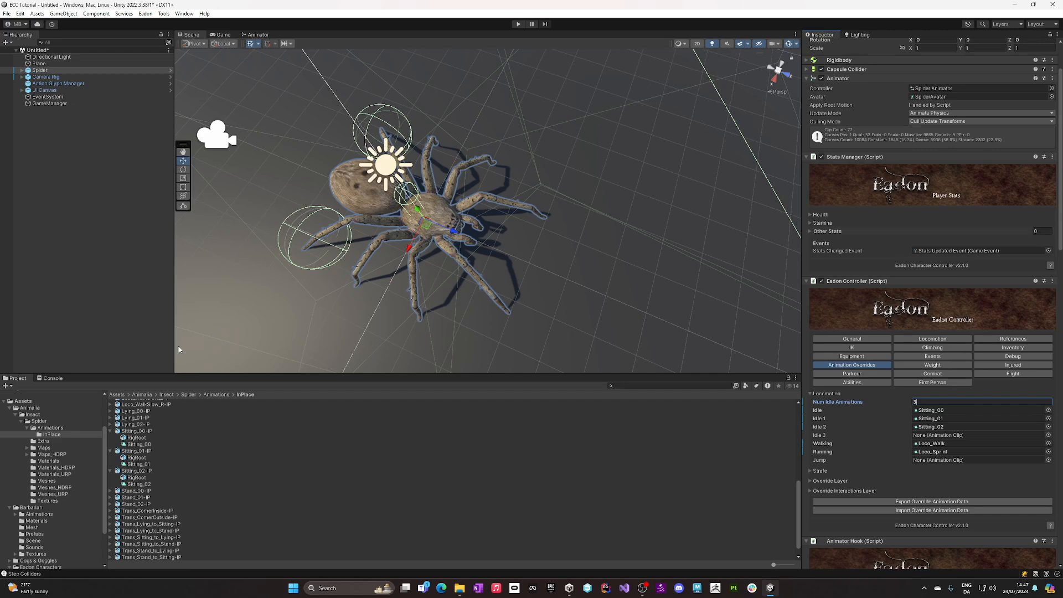
# - Review the animation slots in the Spider's Override Layer and Override Interactions Layer, then collapse both groups
pyautogui.scroll(-2, 909, 479)
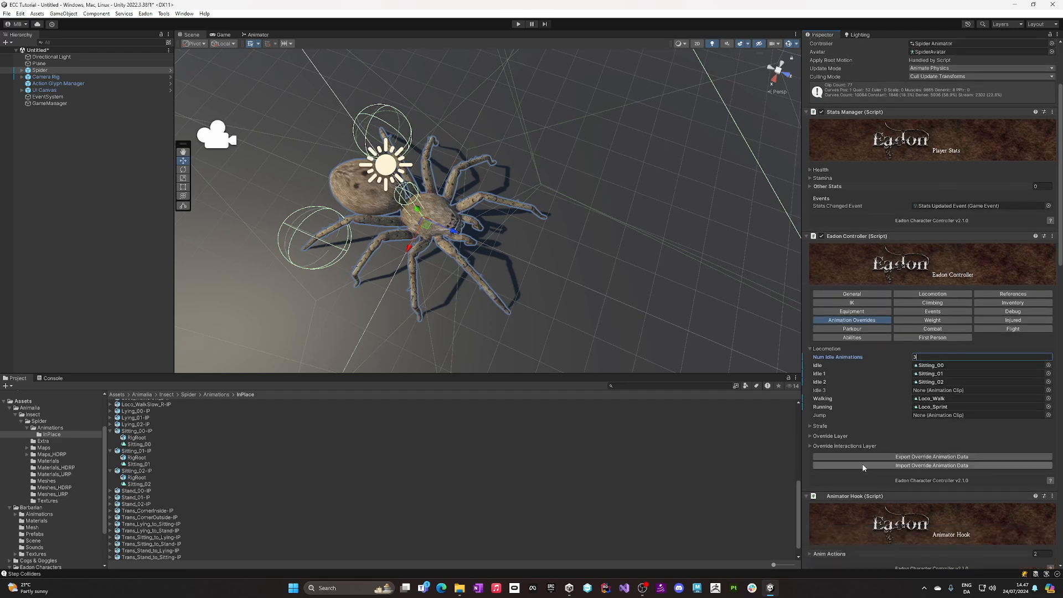
pyautogui.click(811, 435)
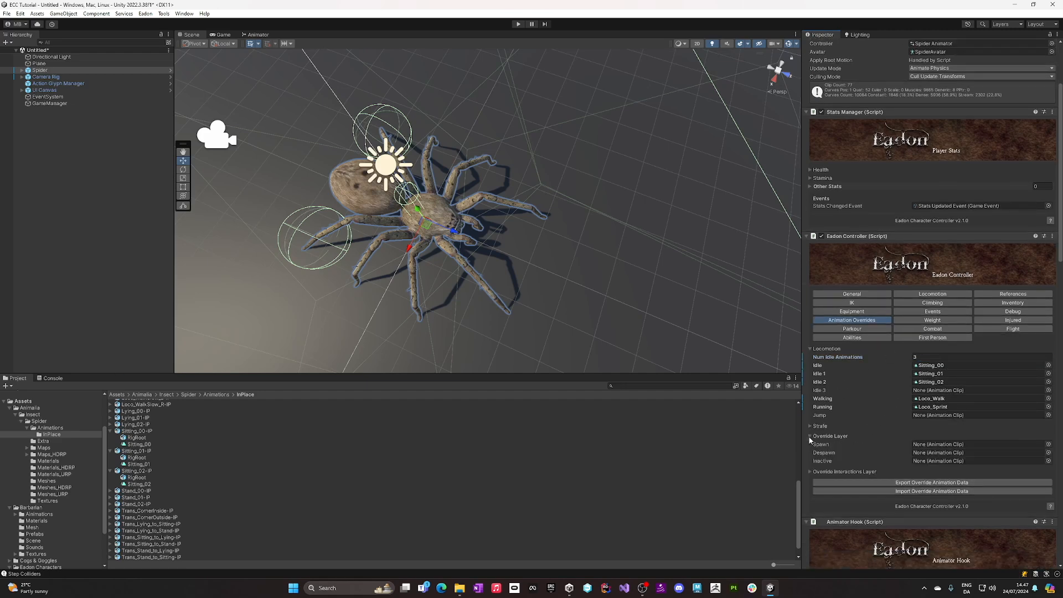
pyautogui.click(810, 472)
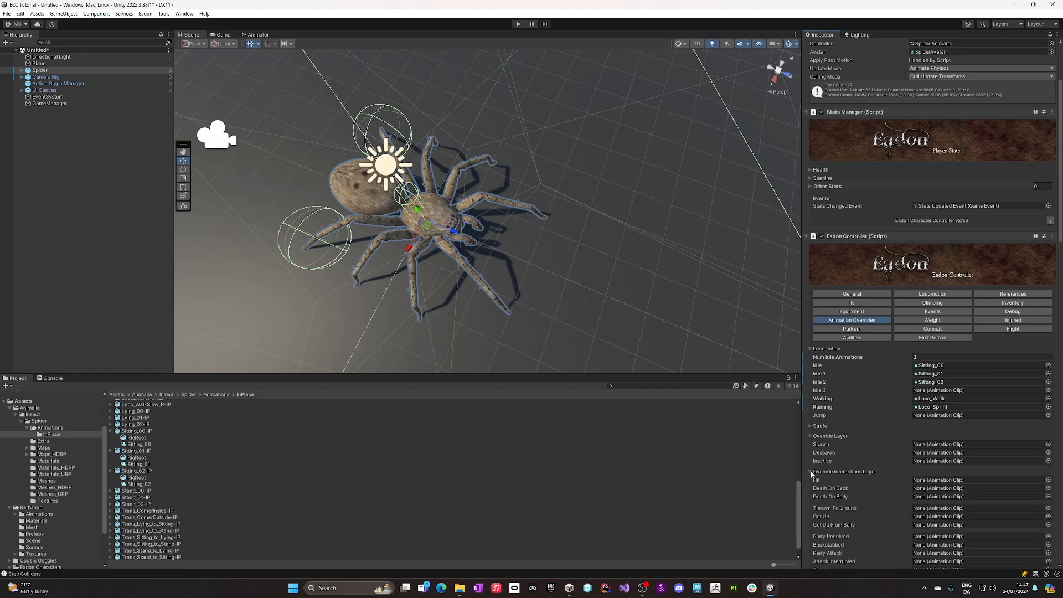
pyautogui.click(810, 436)
pyautogui.click(809, 446)
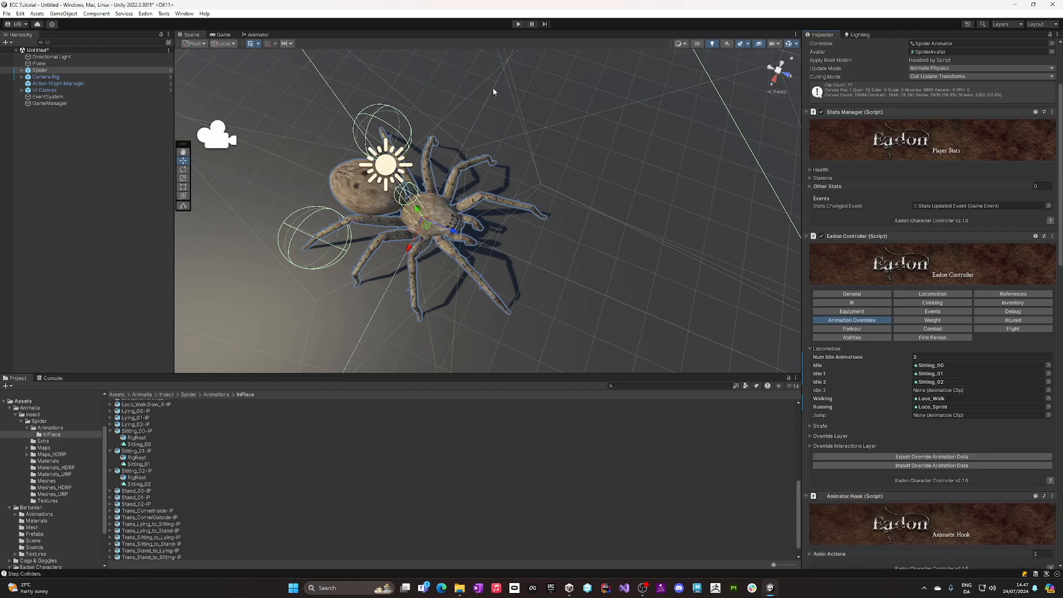
# - Run the scene, walk the spider forward to check the camera view, and stop the test
pyautogui.click(518, 24)
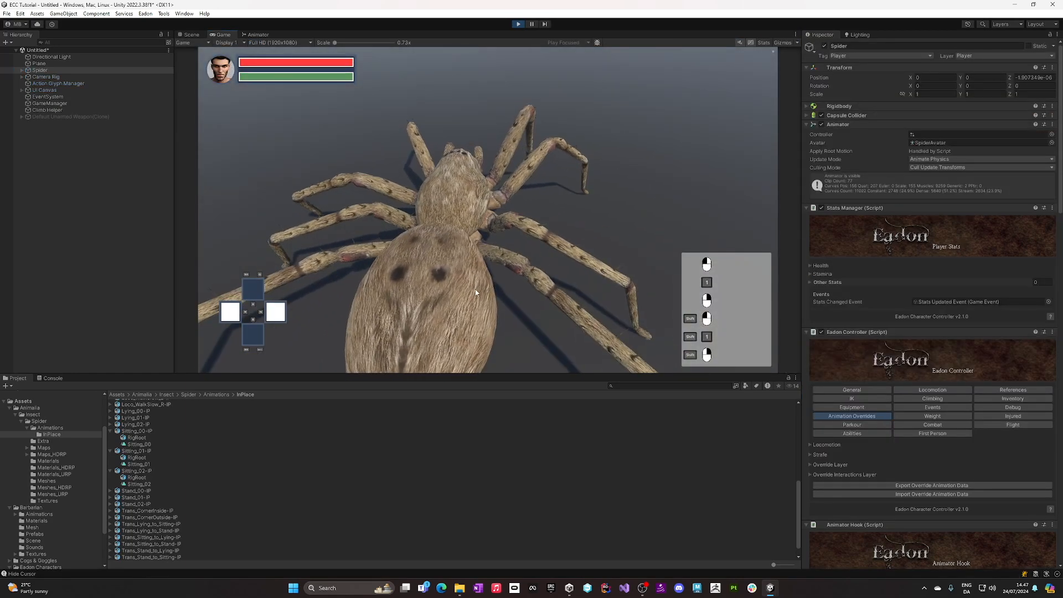
pyautogui.press('w')
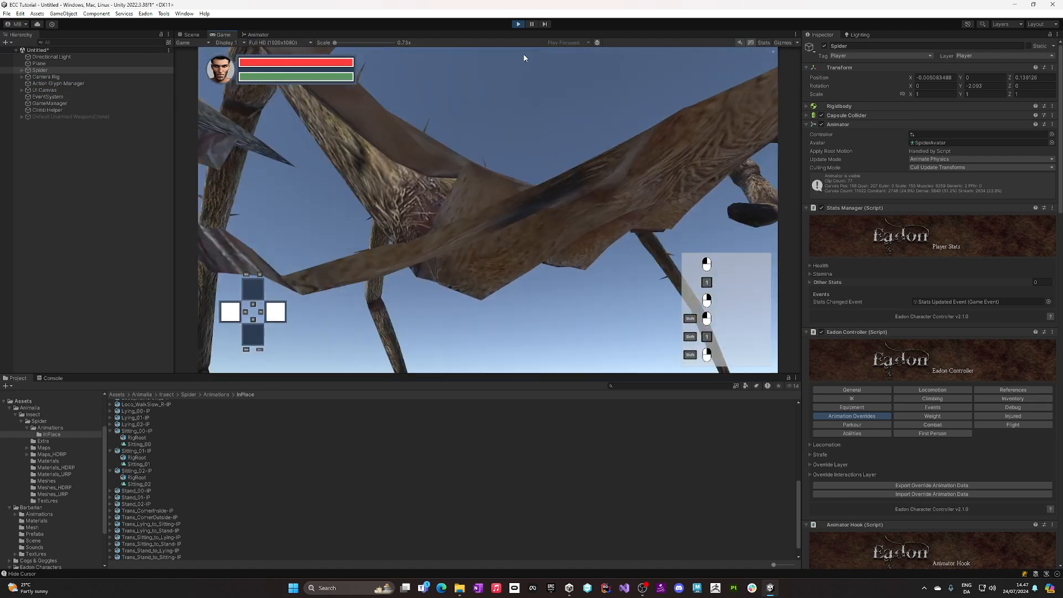
pyautogui.click(517, 23)
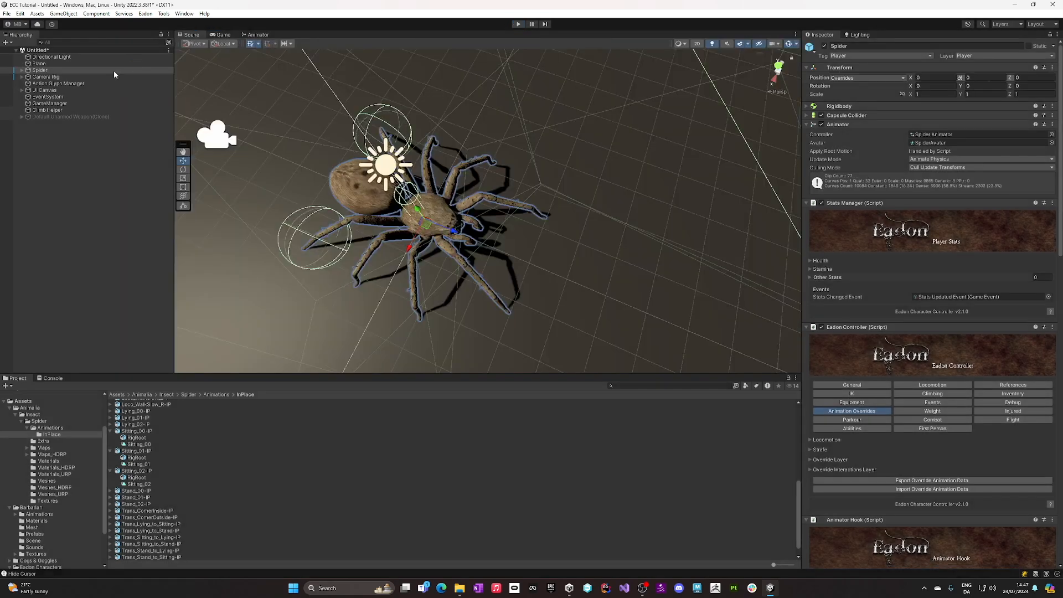
# - Set the Target Arm Length of the Camera Rig's Normal camera state to 8
pyautogui.click(68, 78)
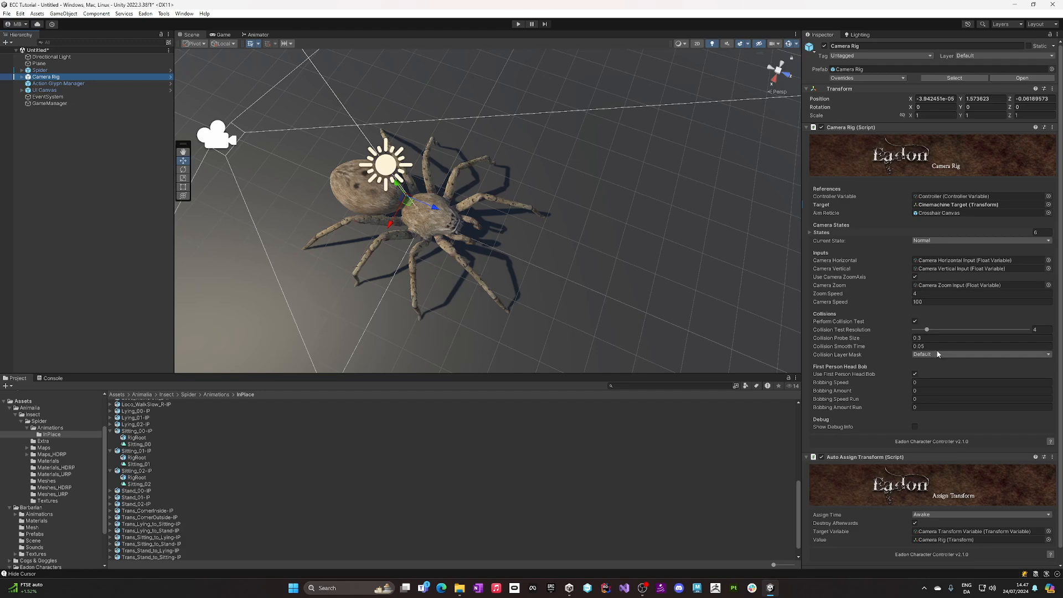
pyautogui.click(810, 232)
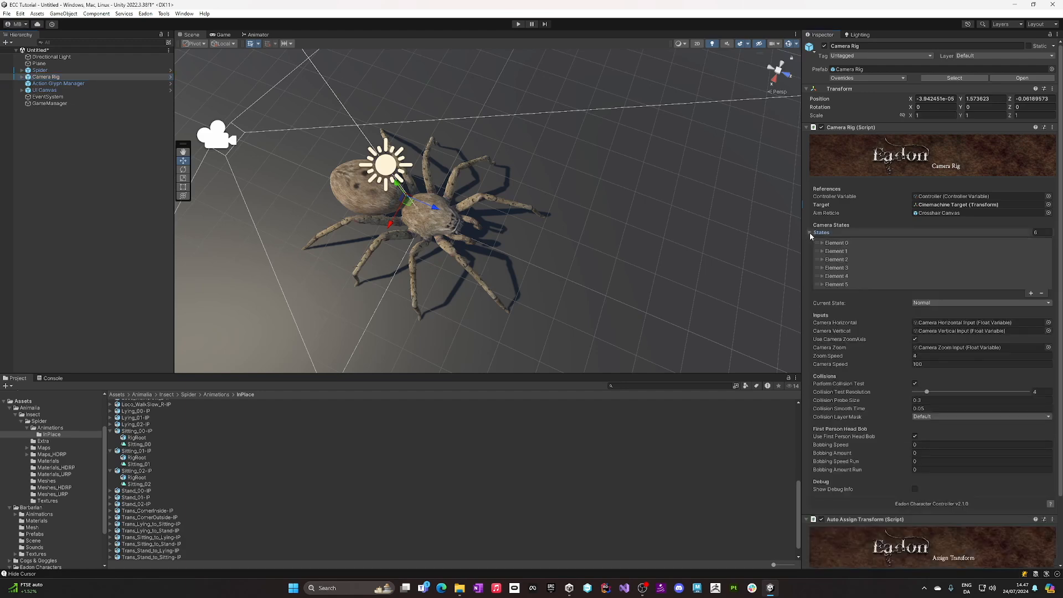
pyautogui.click(822, 244)
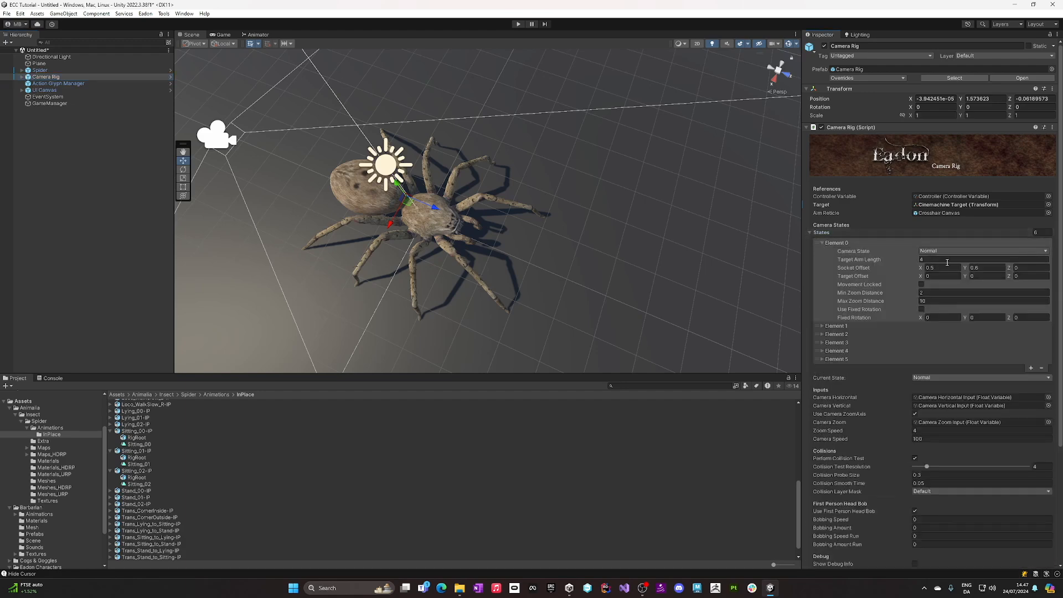
pyautogui.write('8')
# - Run the scene, test the spider's walking and sprinting animations with the camera, and stop play mode
pyautogui.click(518, 23)
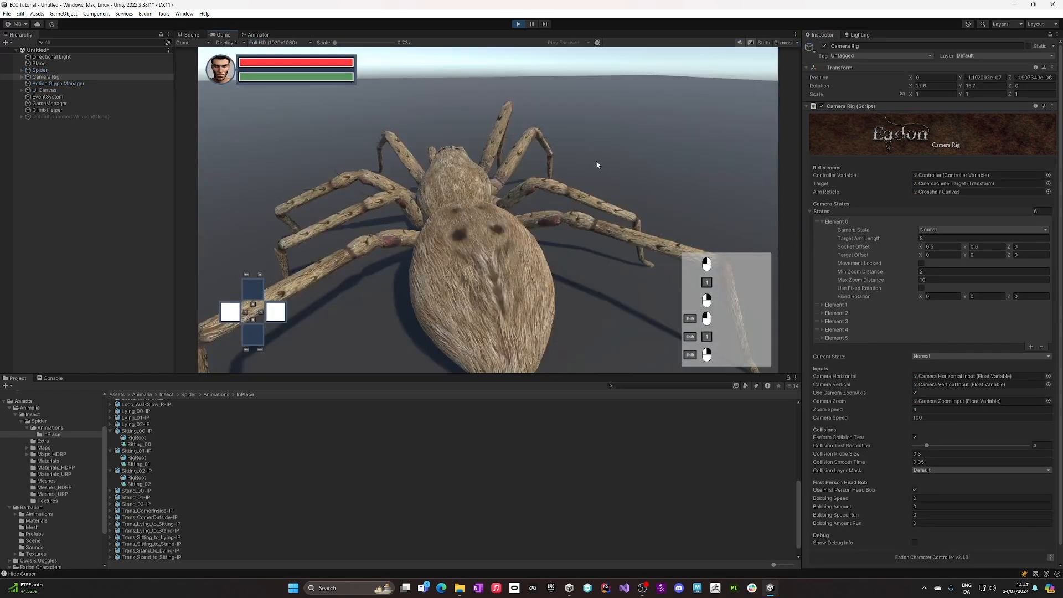
pyautogui.press('w')
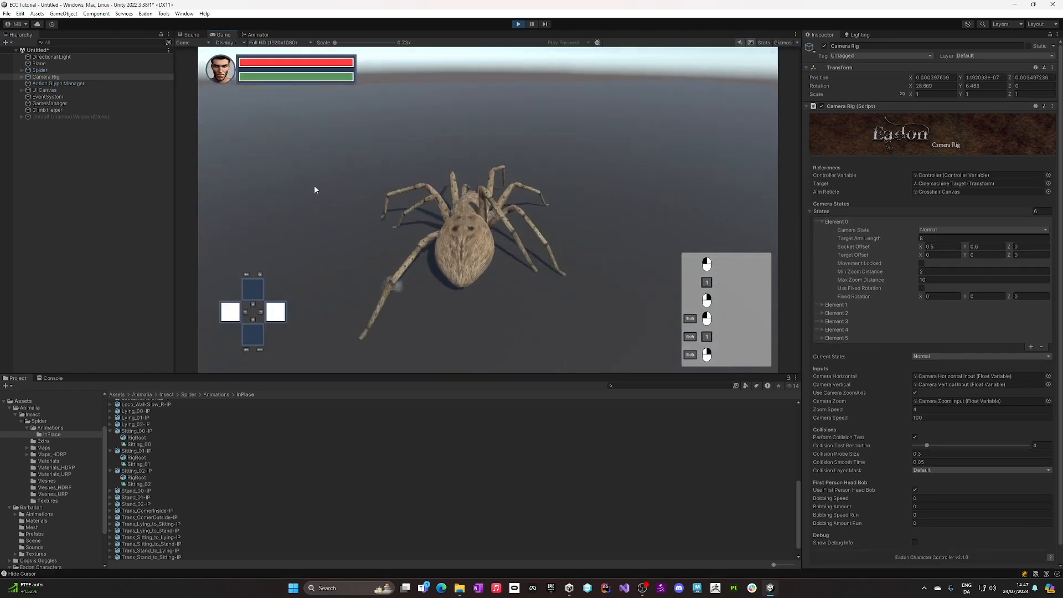
pyautogui.press('w')
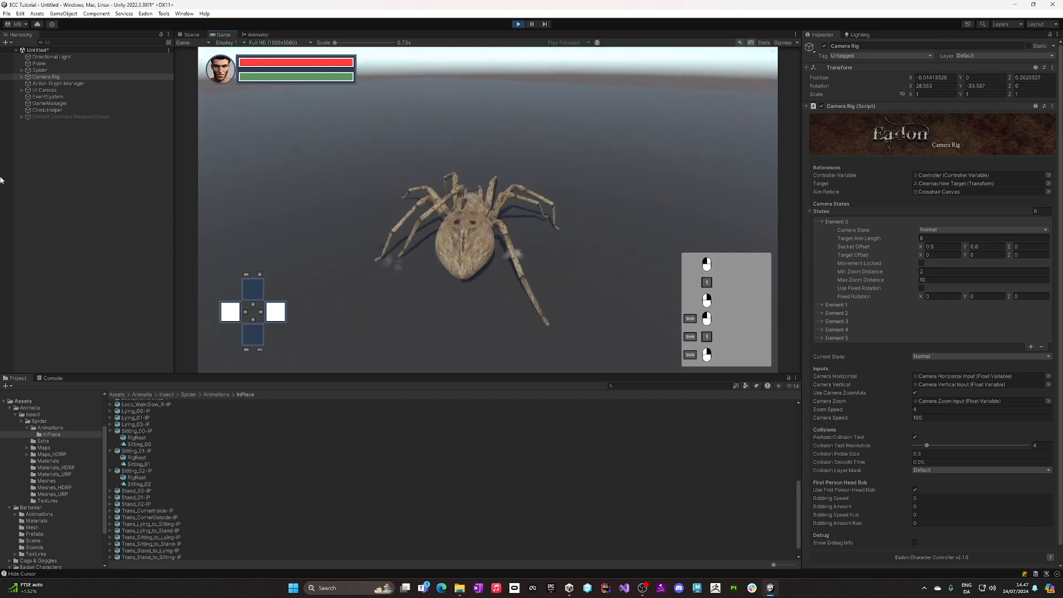
pyautogui.hotkey('shift', 'w')
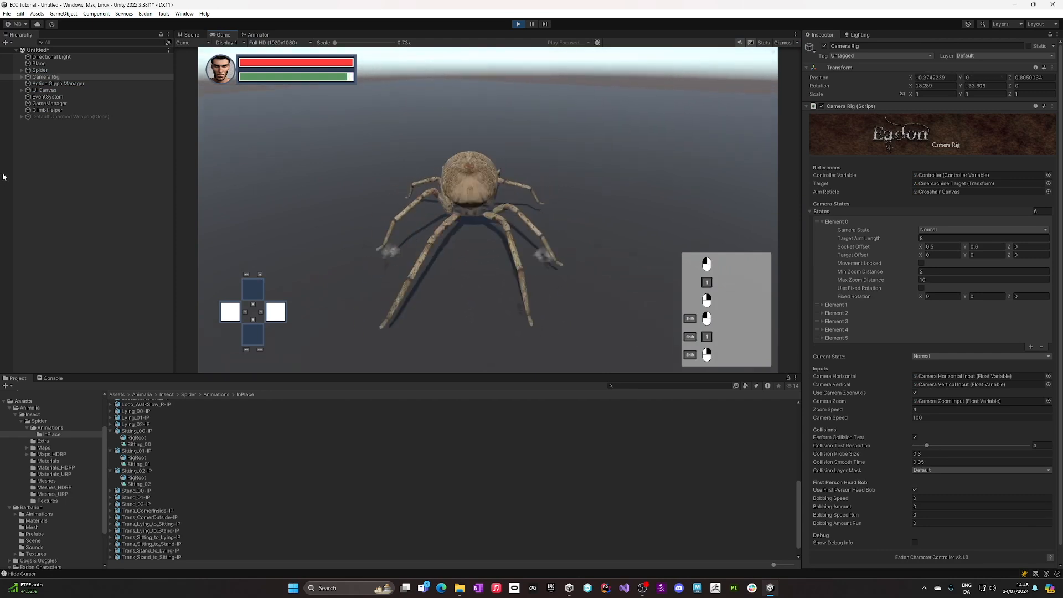
pyautogui.press('w')
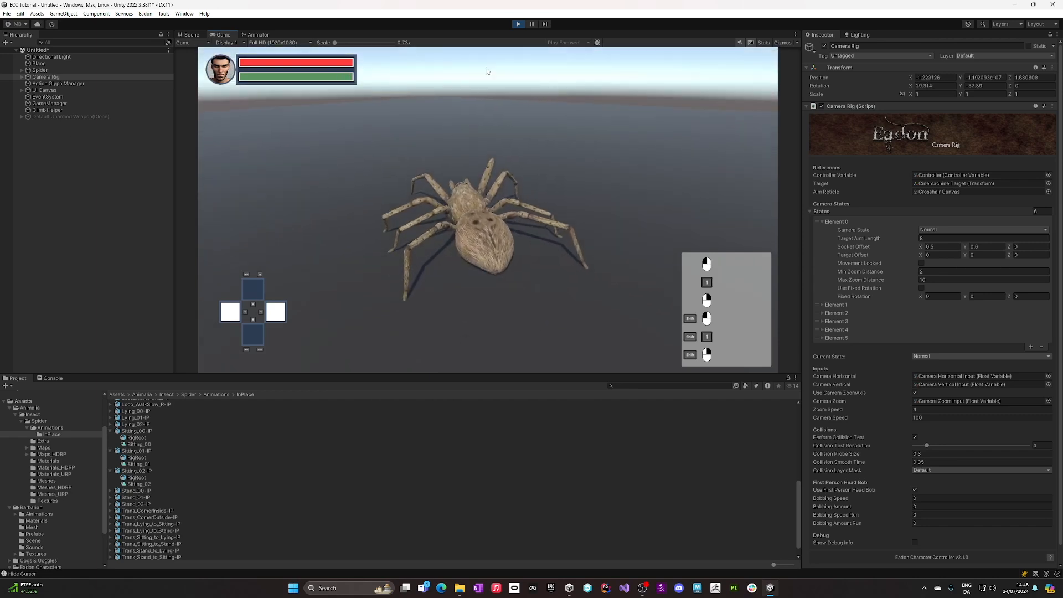
pyautogui.click(521, 24)
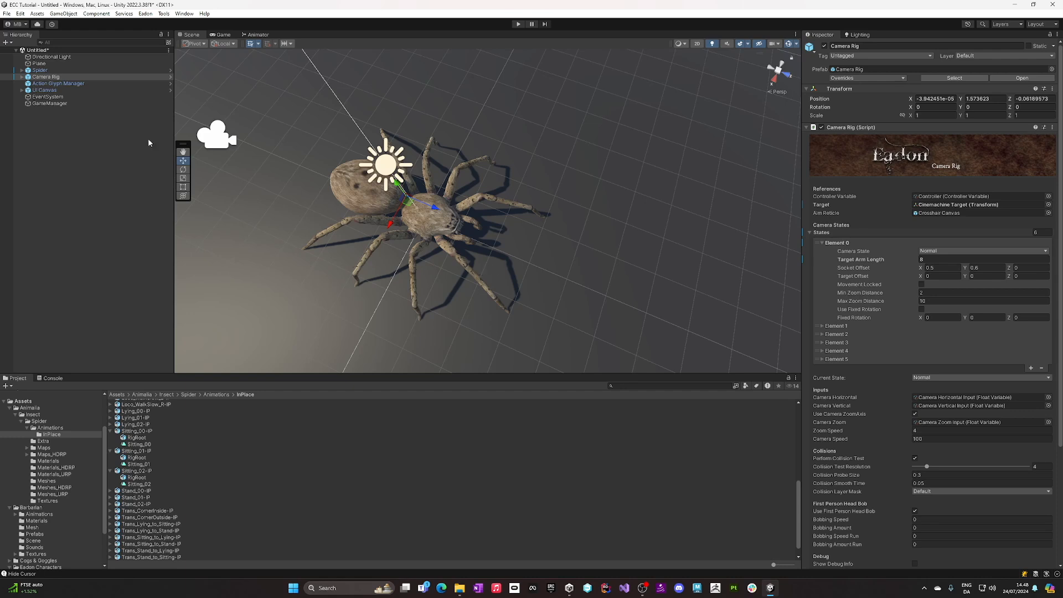
# - Inspect the Input Manager child object of the Spider, then collapse the character's hierarchy
pyautogui.click(21, 77)
pyautogui.click(21, 77)
pyautogui.click(21, 70)
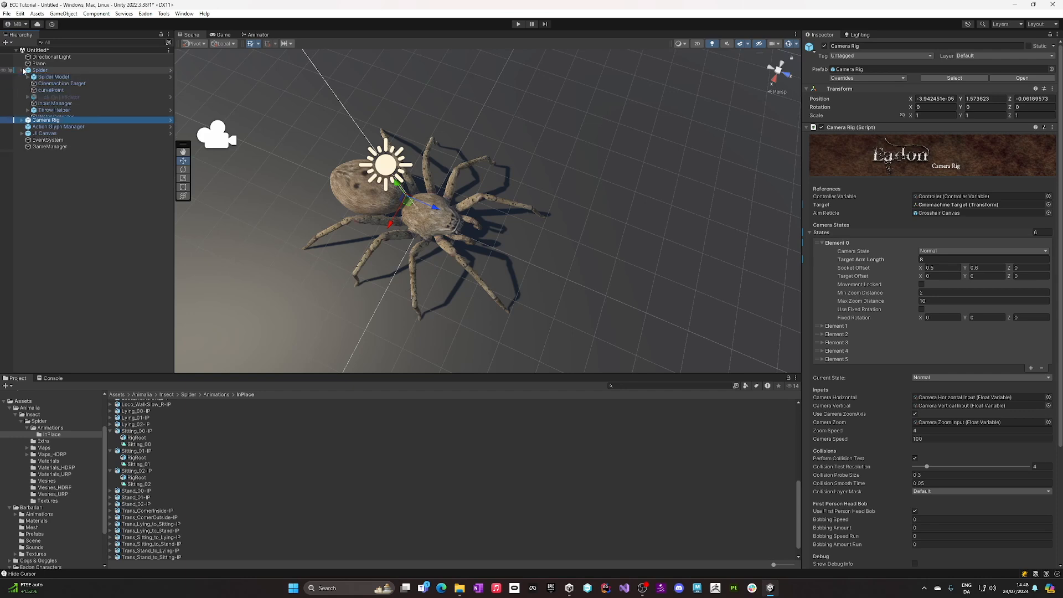
pyautogui.click(55, 104)
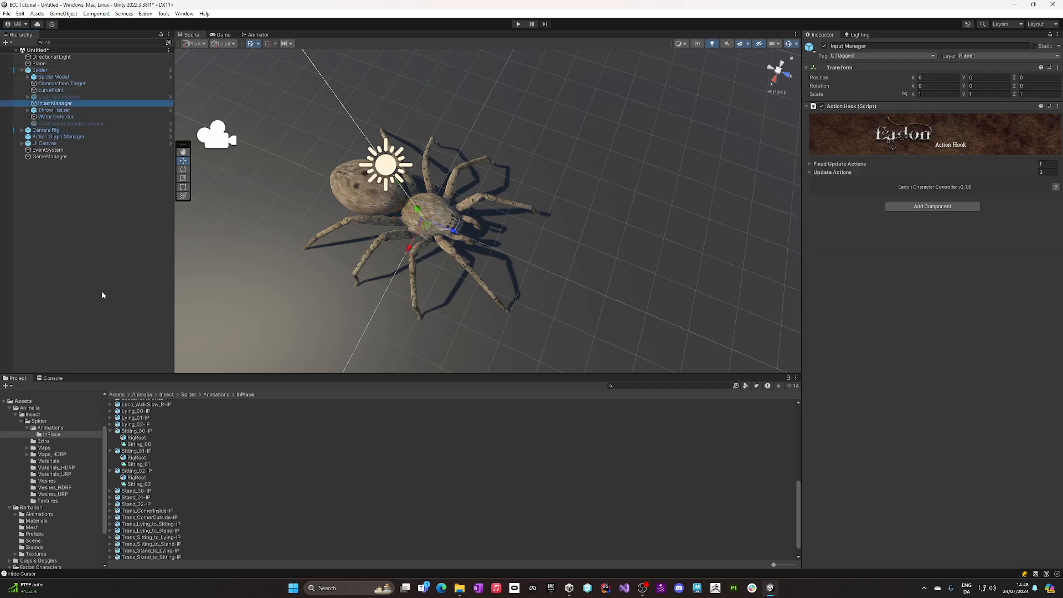
pyautogui.click(21, 70)
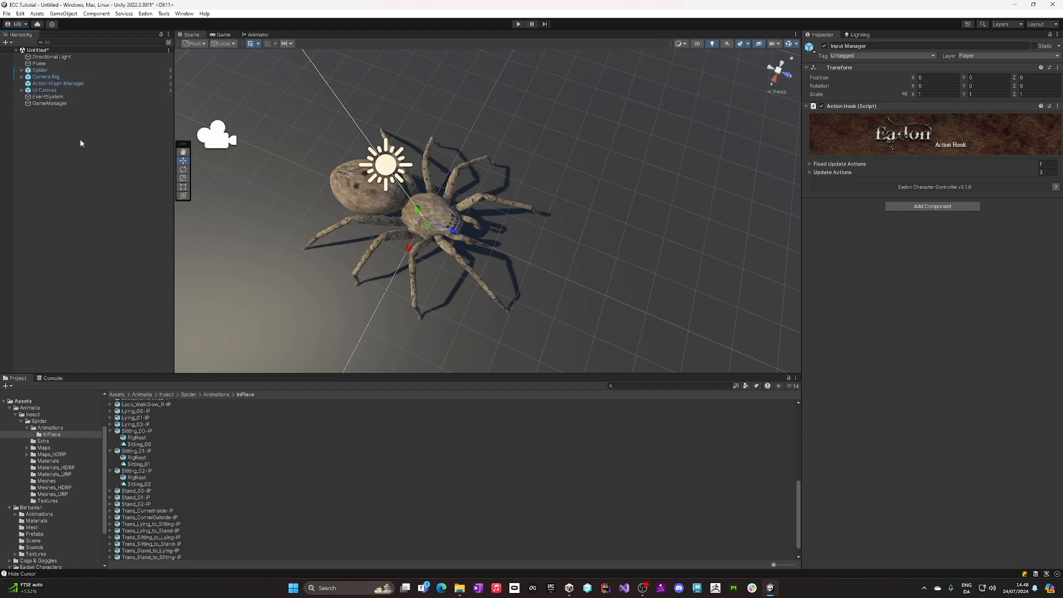
pyautogui.click(80, 198)
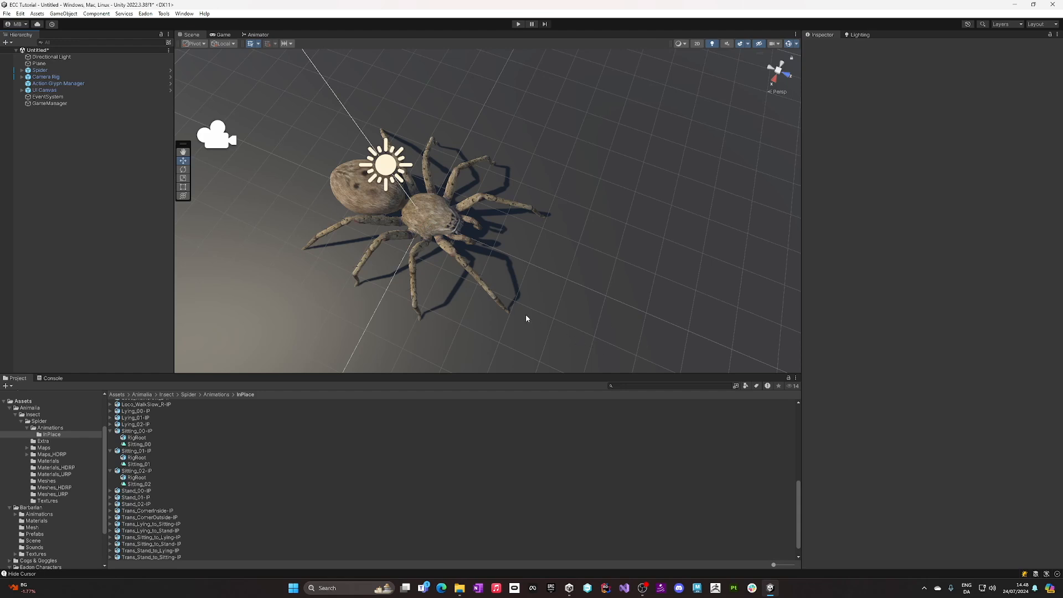
pyautogui.moveTo(526, 316); pyautogui.dragTo(534, 267, button='right')
pyautogui.moveTo(534, 266); pyautogui.dragTo(565, 139, button='middle')
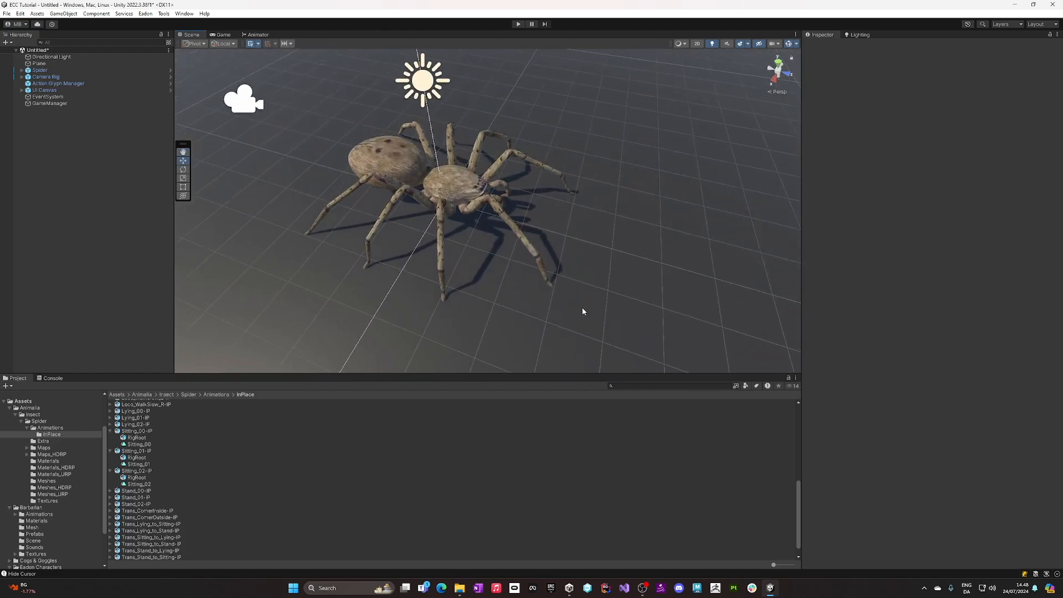